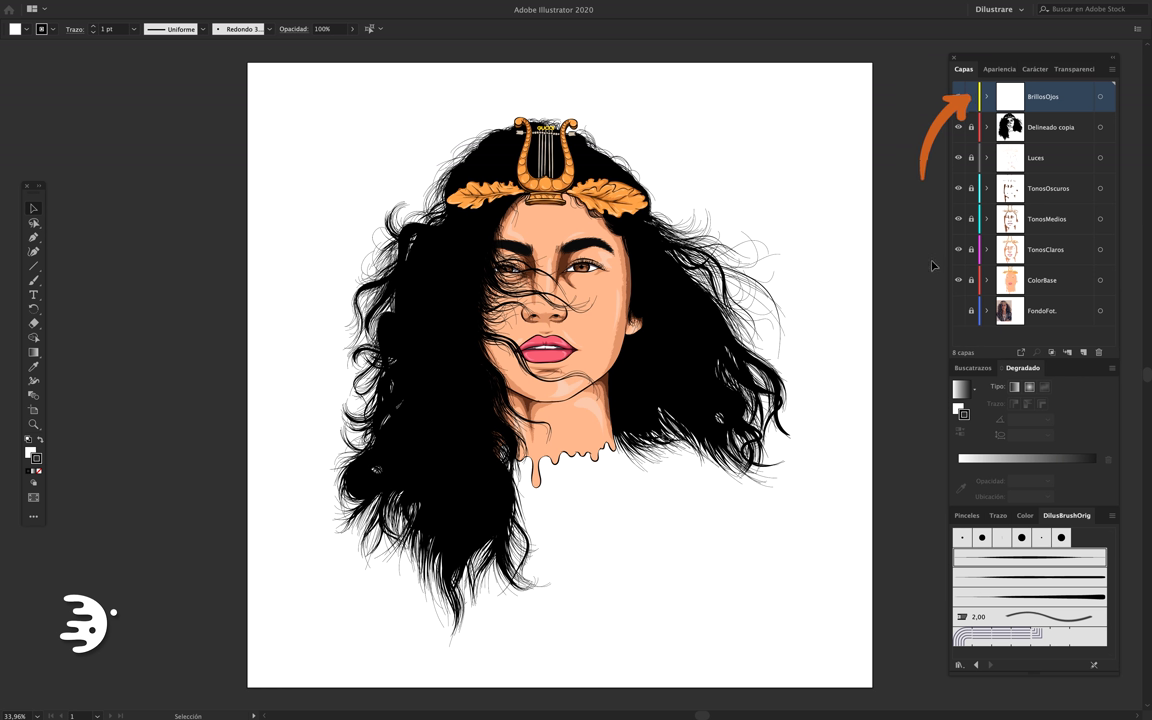
Append a suffix to the BrillosOjos layer name and switch to the Paintbrush tool.
double_click(1054, 96)
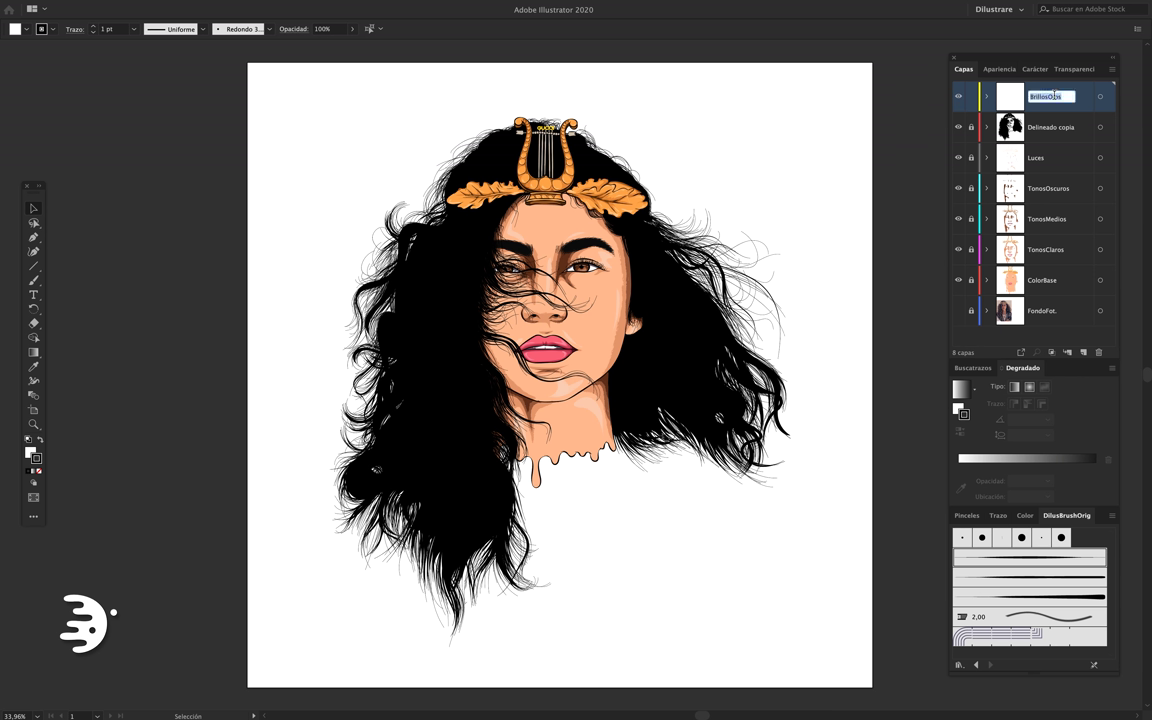
click(1054, 96)
key(Return)
click(33, 252)
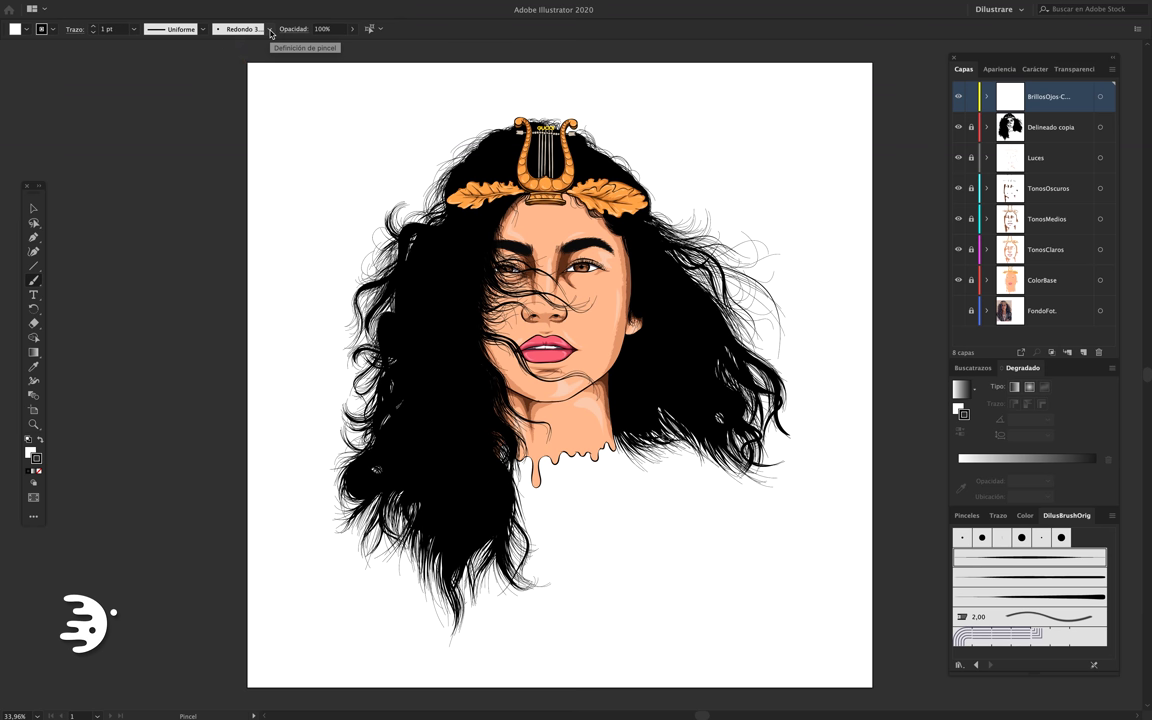
Try the Aspectos esenciales clásicos workspace, return to Dilustrare, and show the brush definitions list.
click(1022, 10)
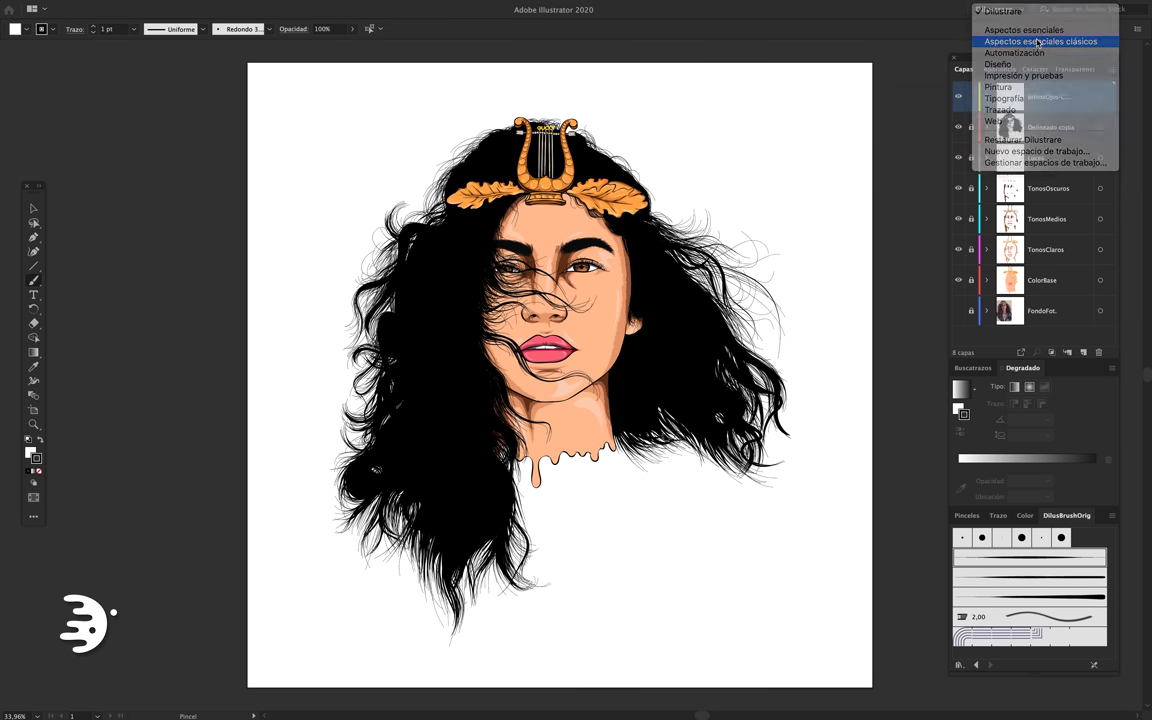
click(1040, 41)
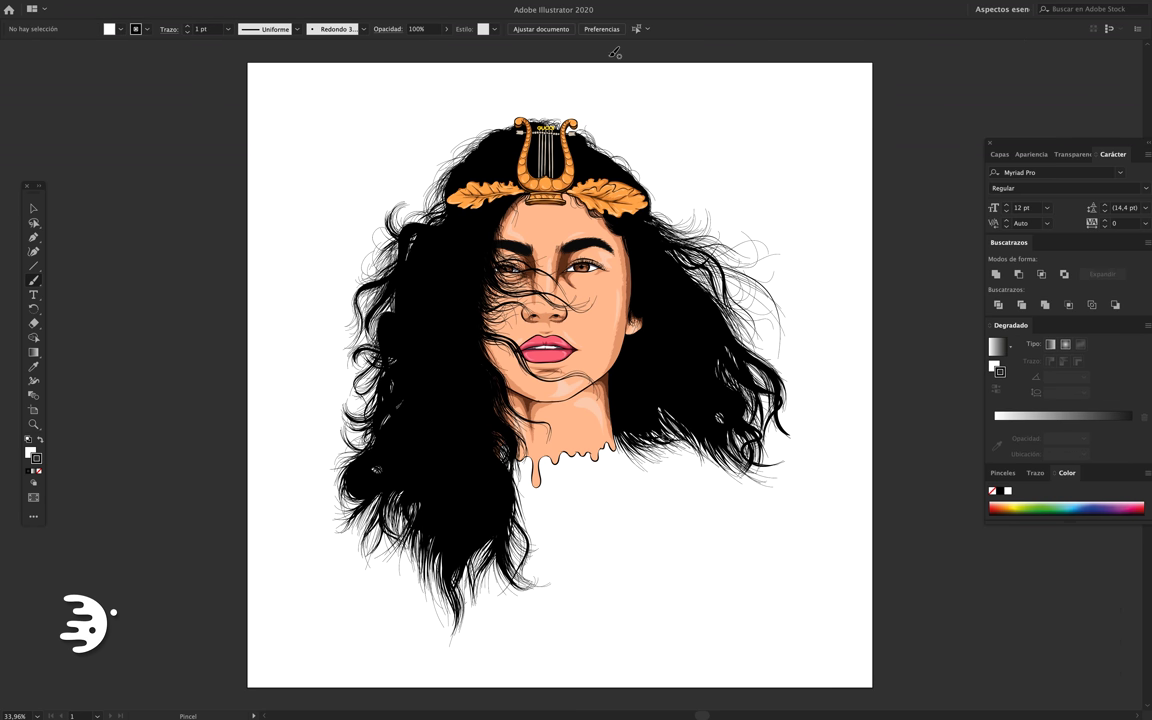
click(363, 29)
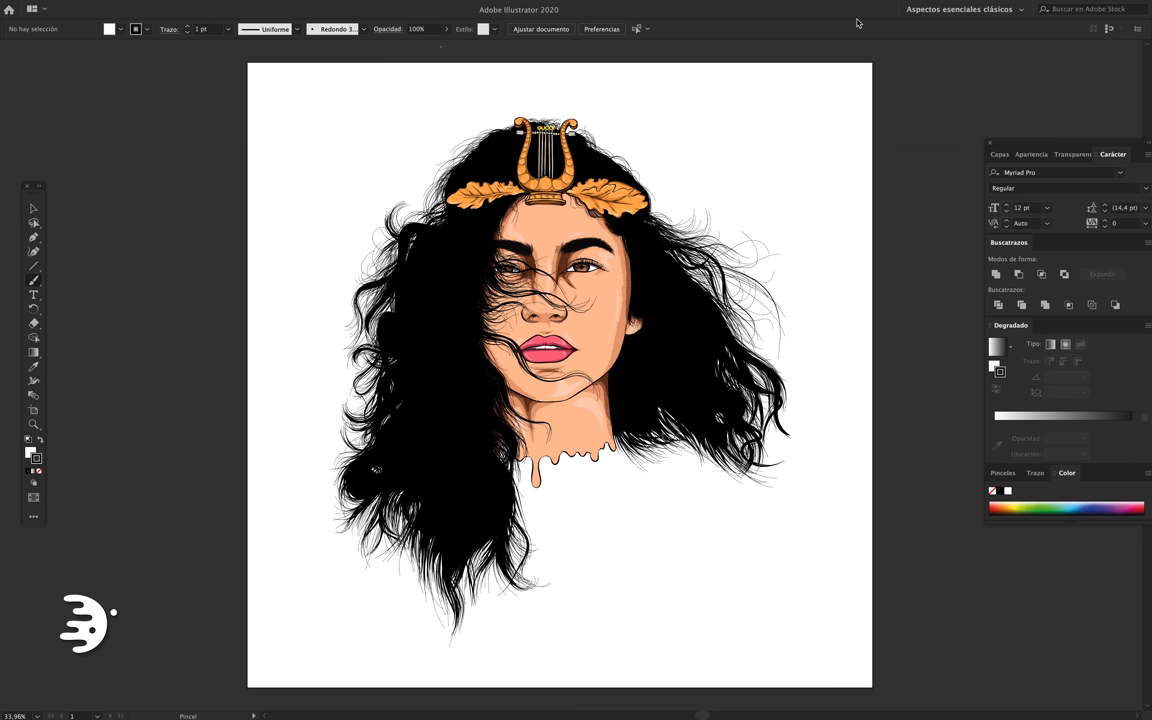
click(1022, 10)
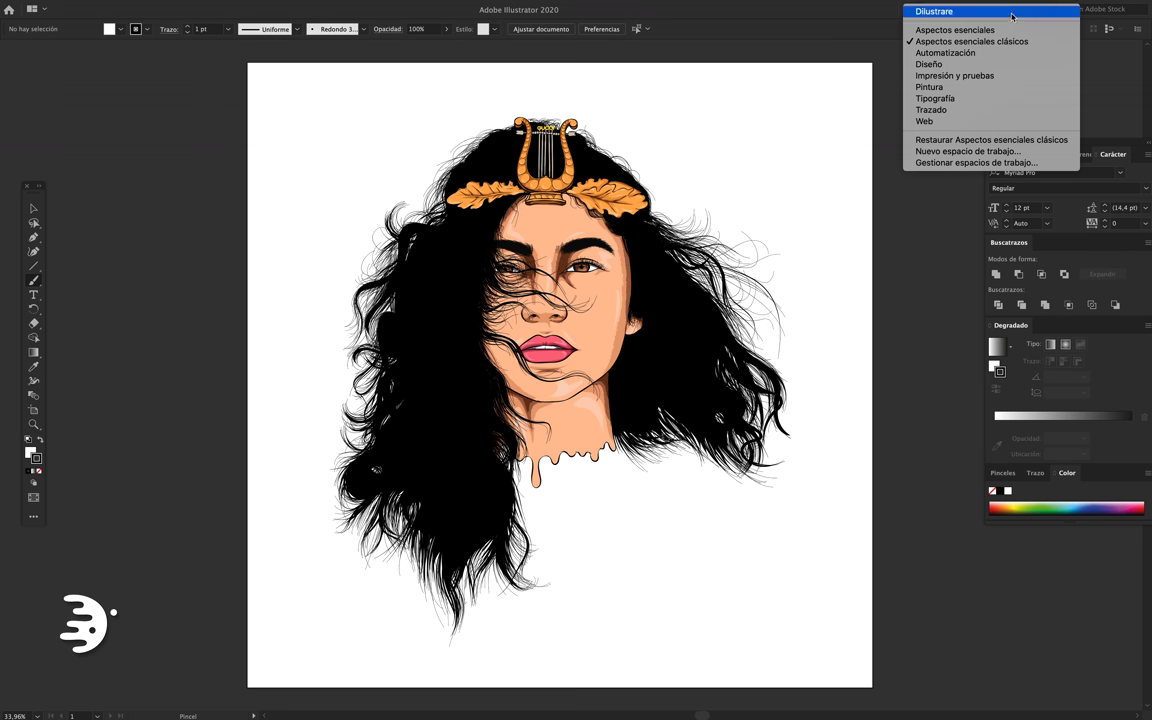
click(1024, 11)
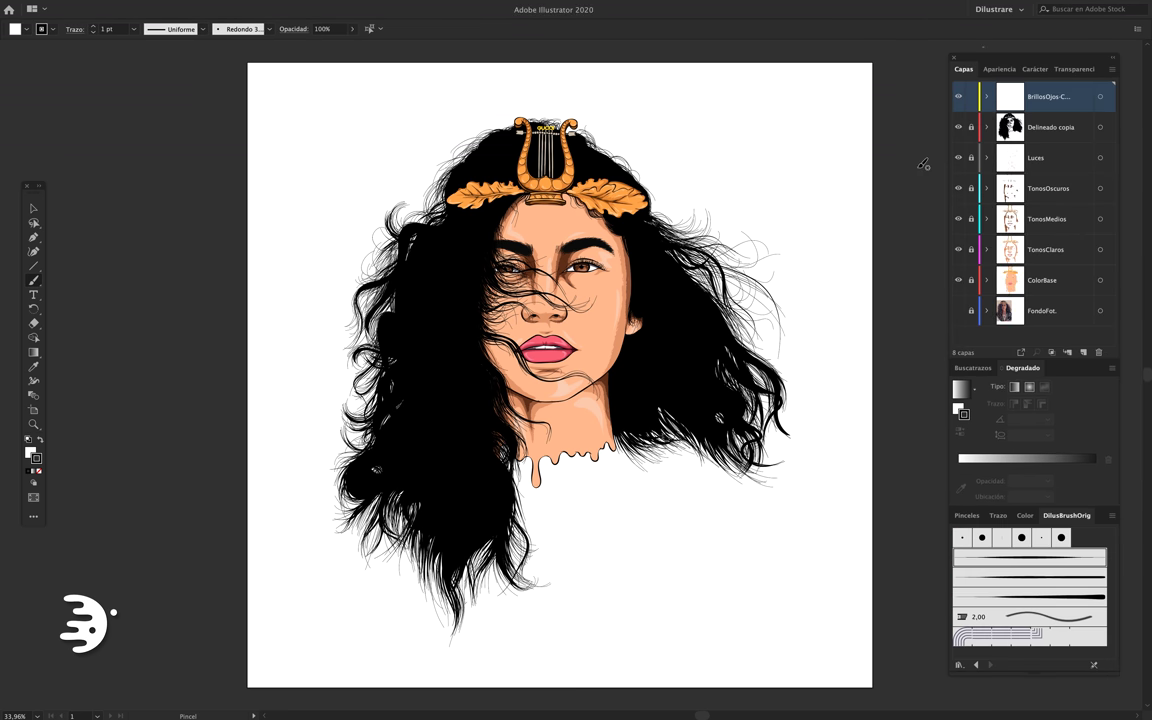
click(268, 30)
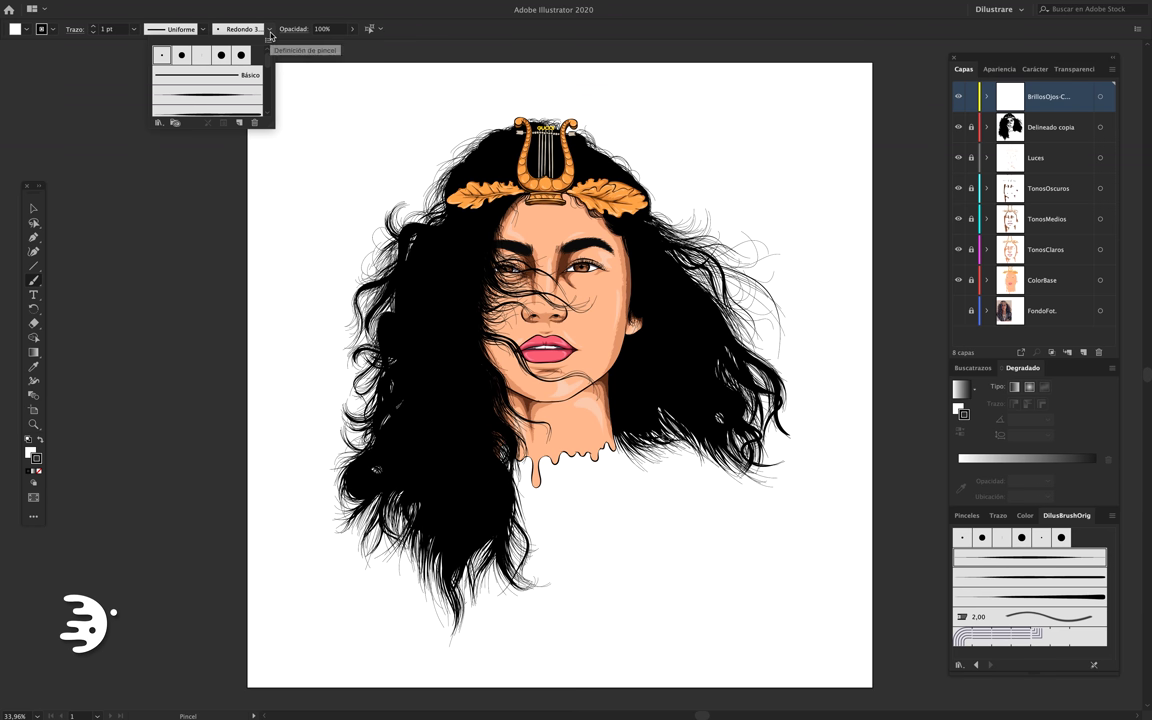
Create a calligraphic brush named Cabello with 25% roundness and a fixed 2 pt size.
click(240, 122)
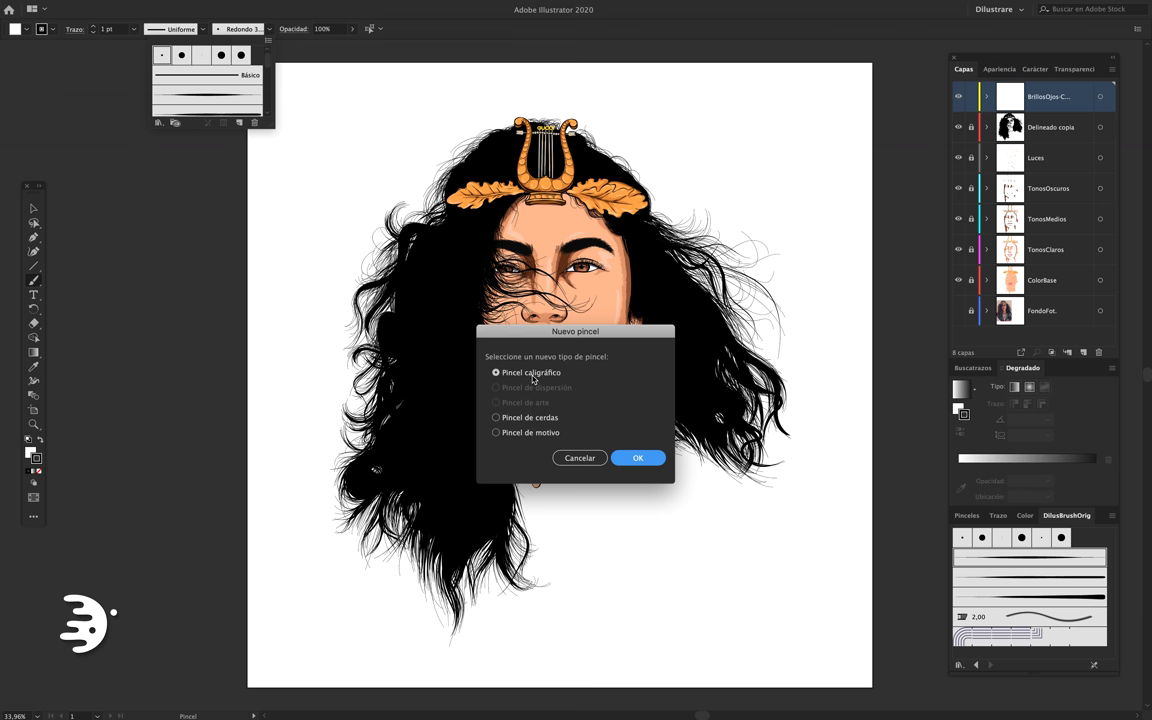
click(638, 456)
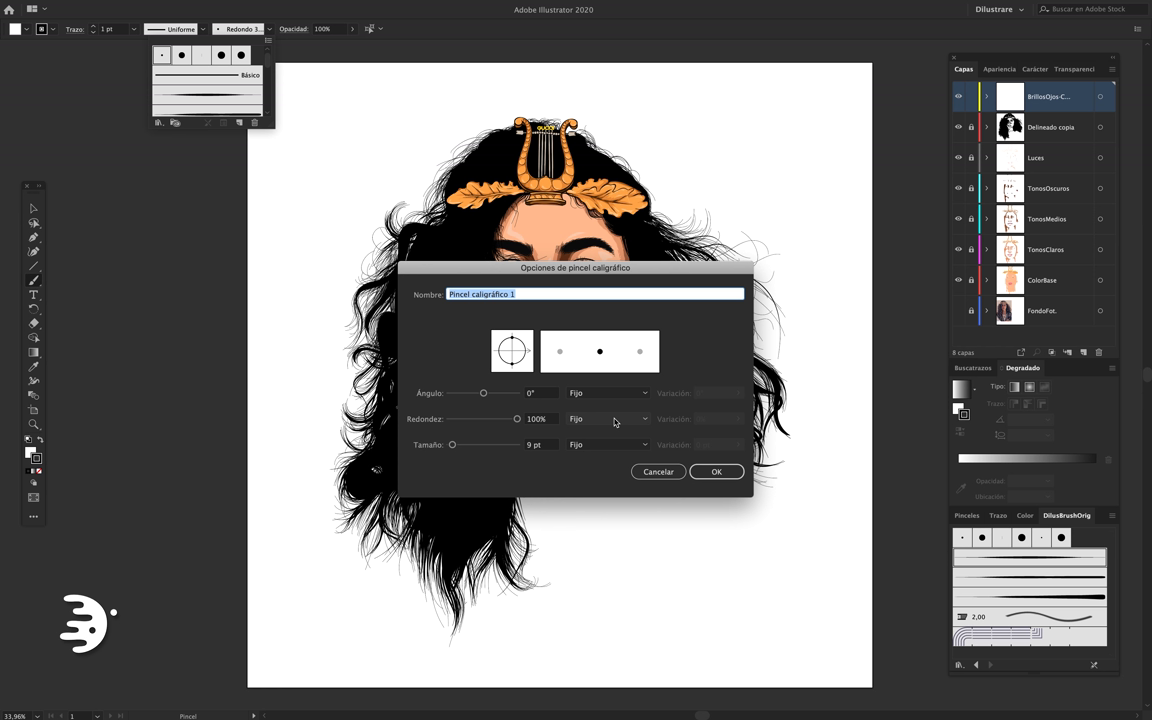
text(Cabello)
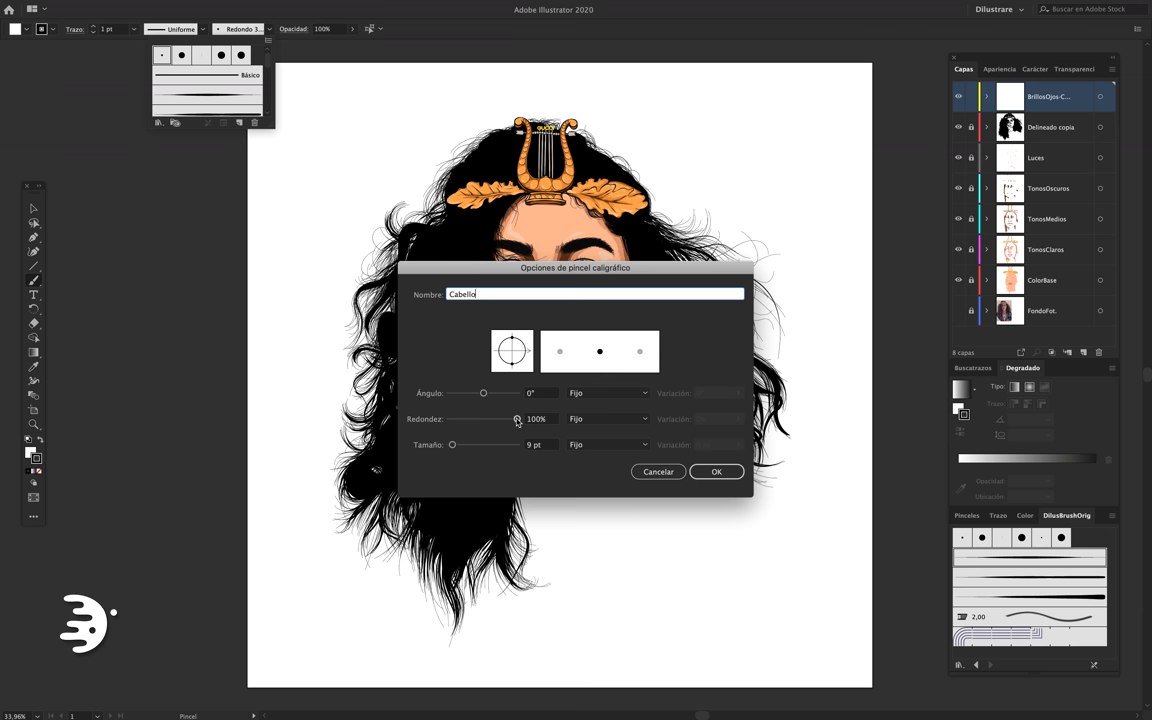
drag(517, 419, 466, 429)
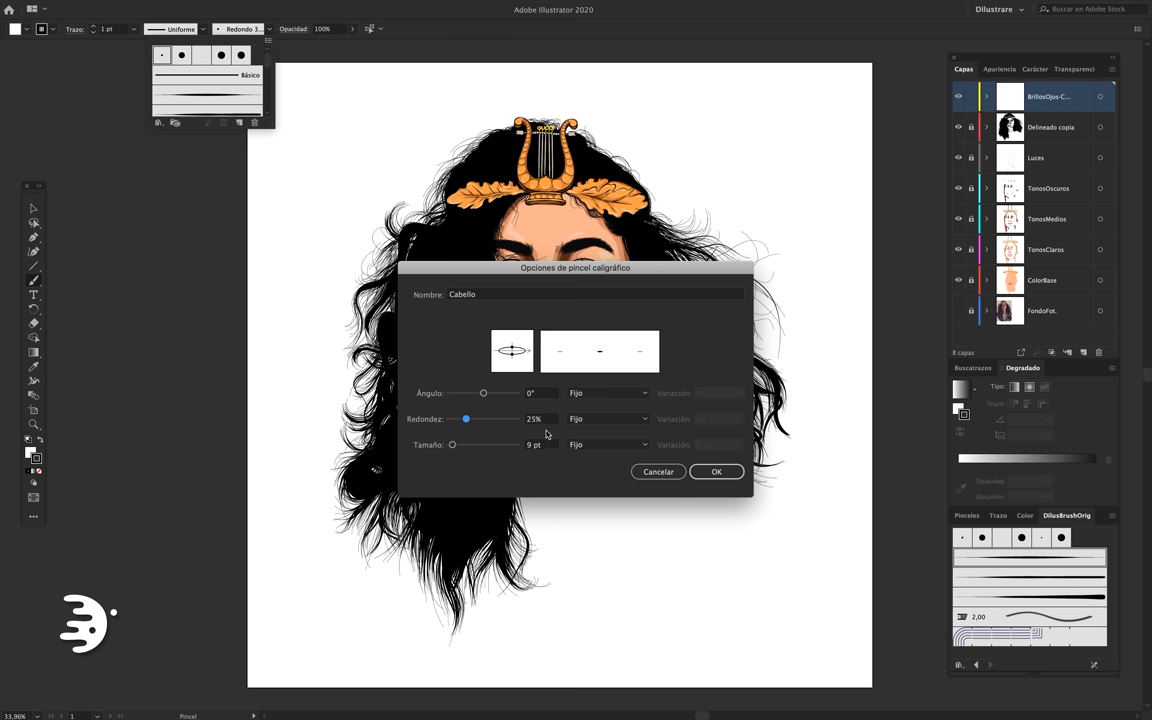
click(553, 448)
double_click(552, 446)
text(2)
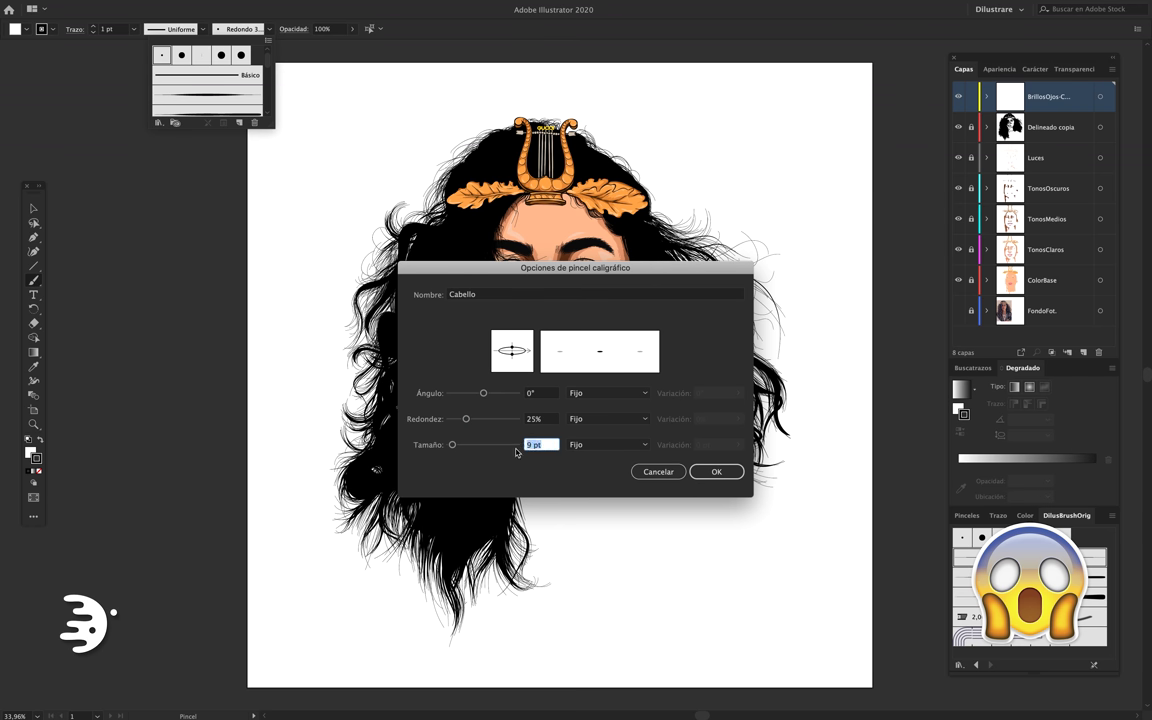
click(617, 450)
click(614, 457)
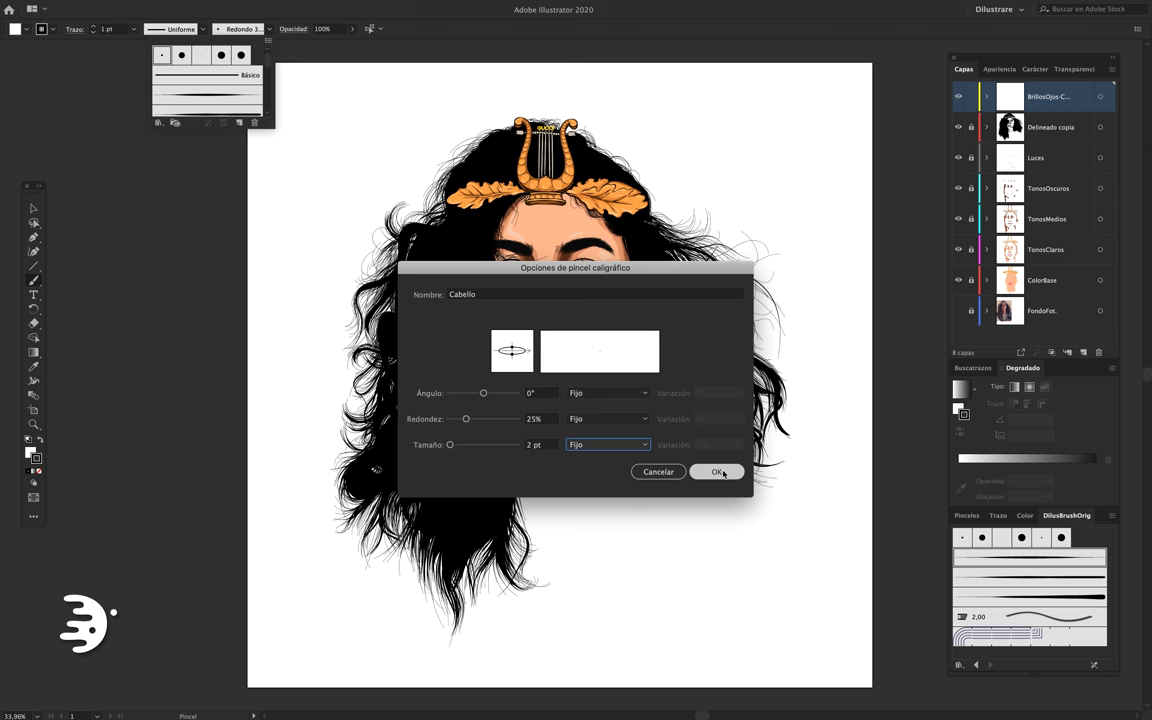
click(717, 472)
Keep Cabello as the current brush, show the Gradient panel, and return to full-screen mode.
key(Escape)
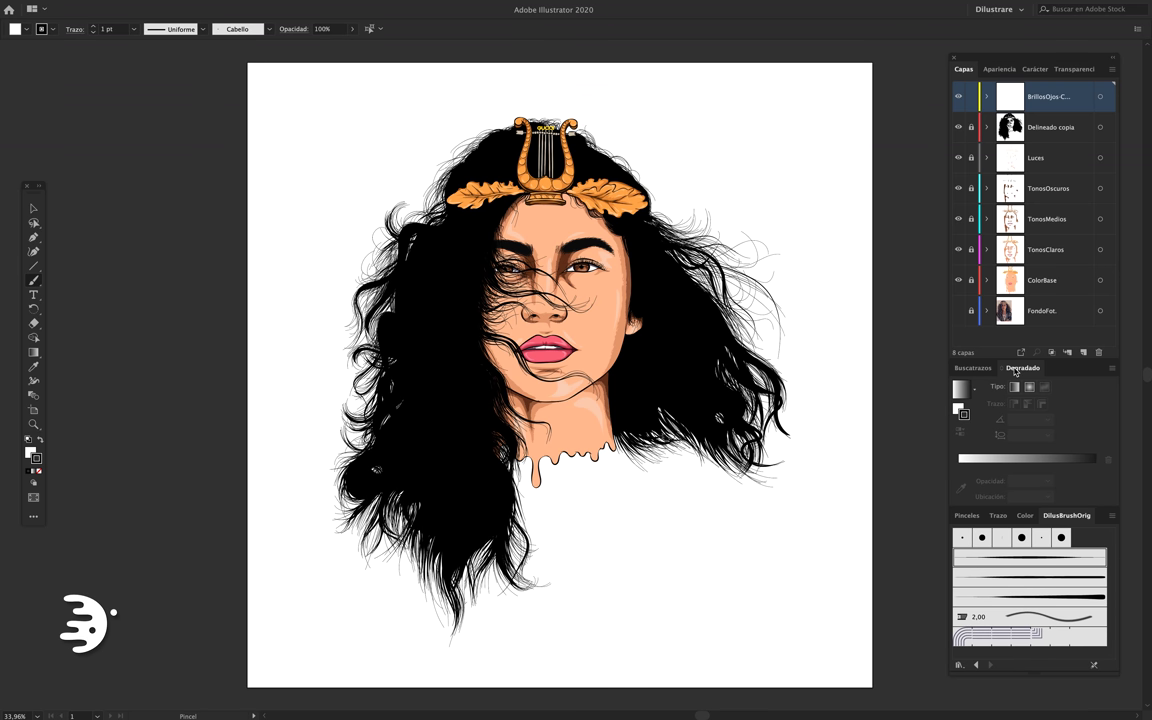
key(f)
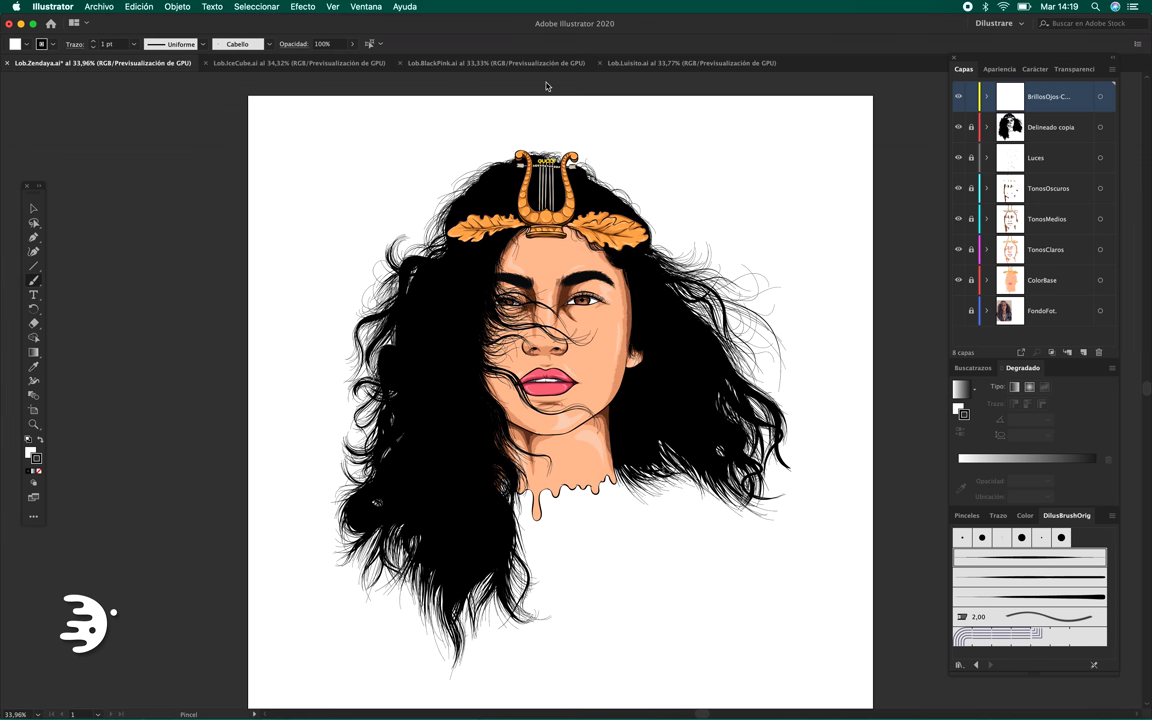
click(365, 7)
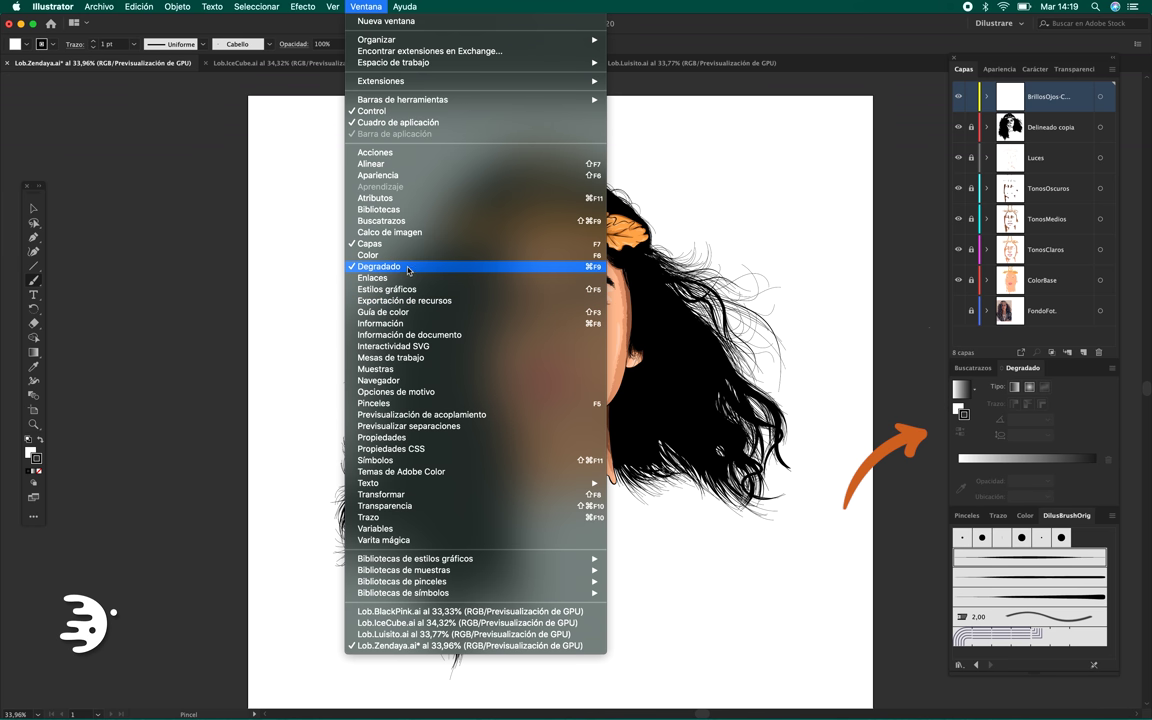
click(823, 340)
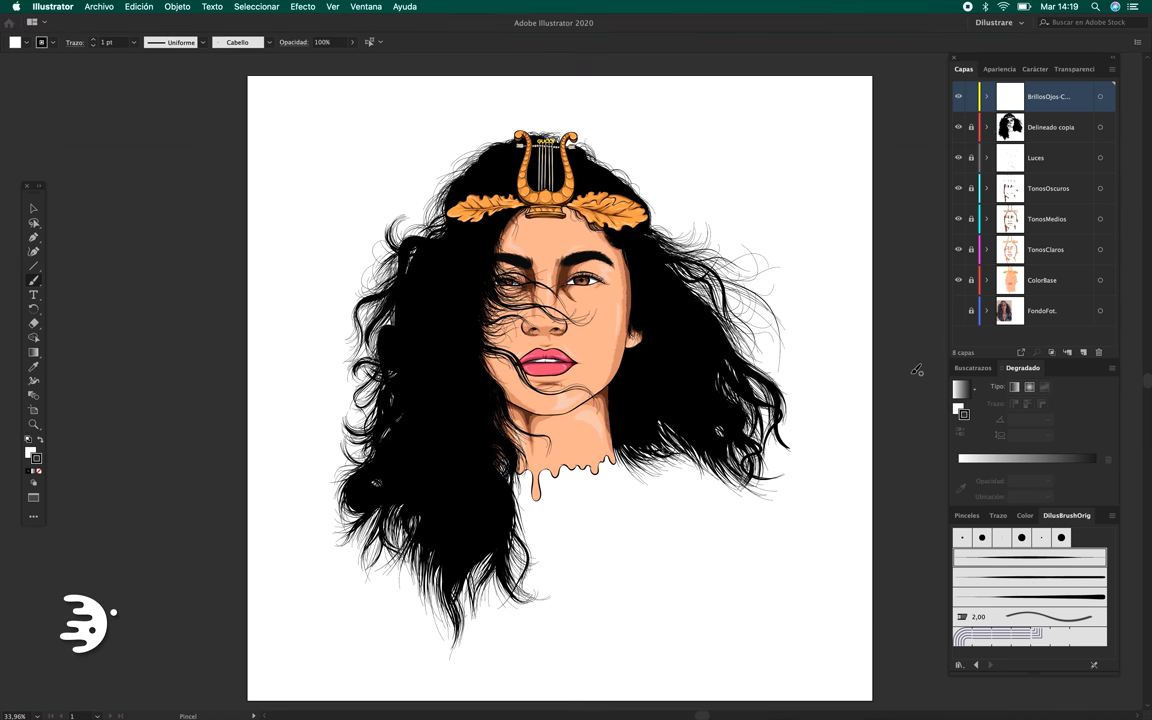
key(f)
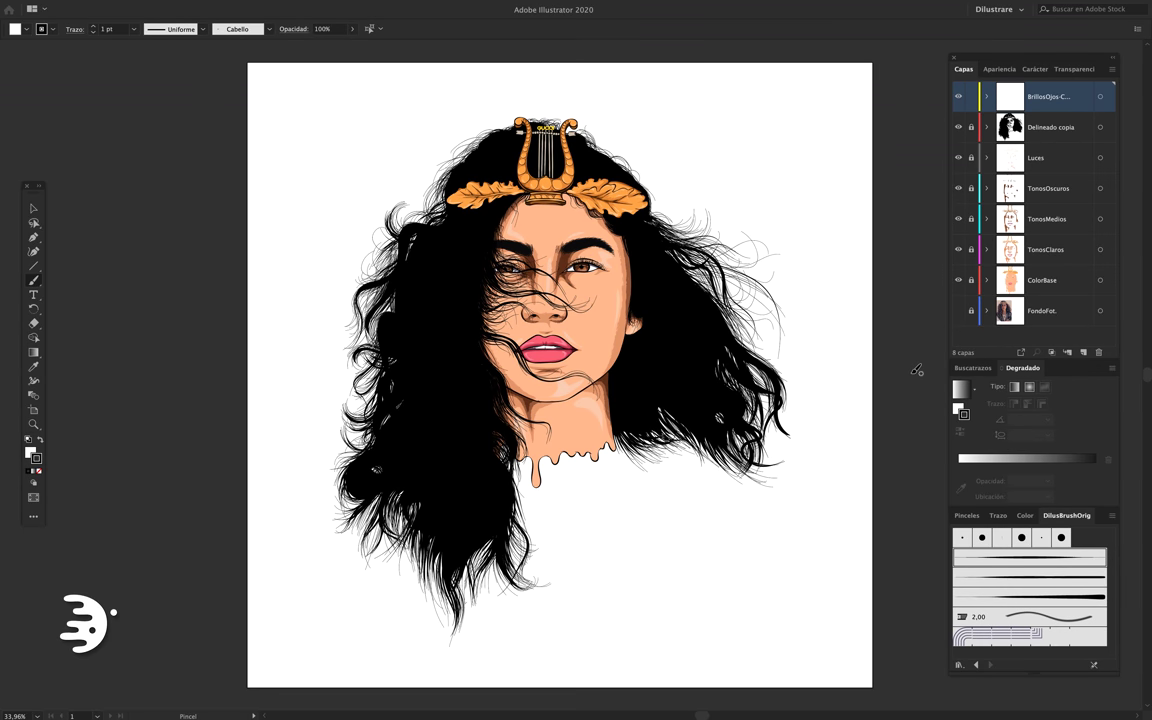
Apply a gradient to the stroke, moving the white stop to about 40% and adding a black start stop.
click(1024, 466)
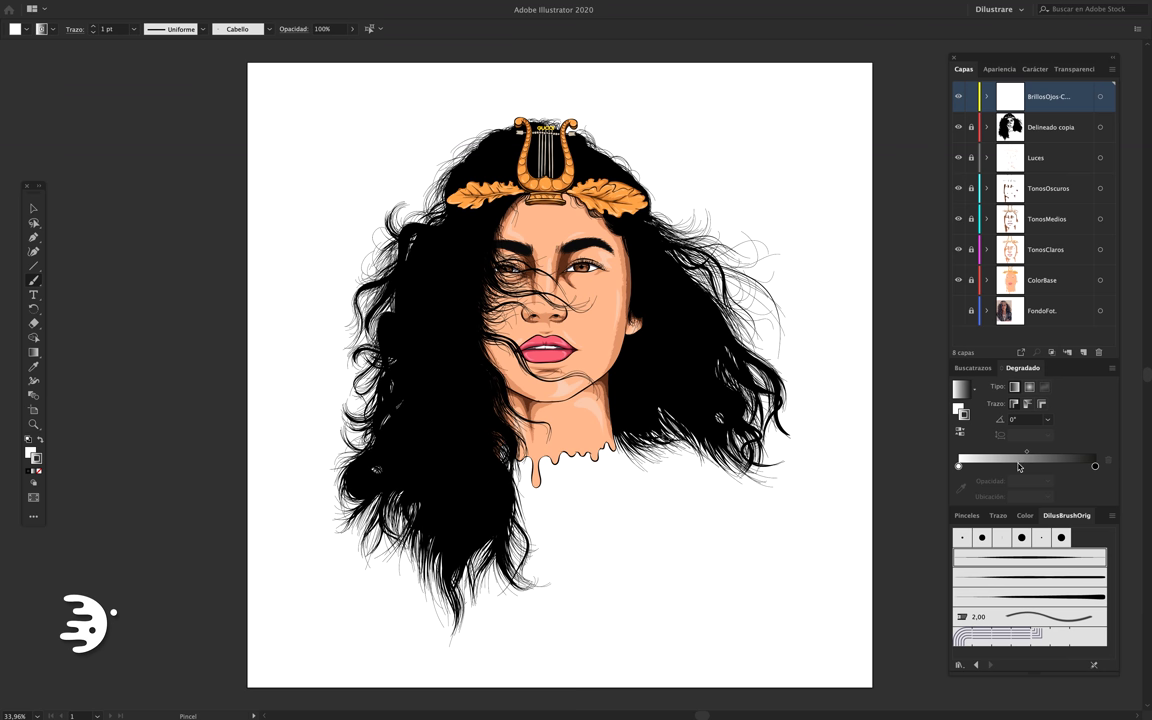
click(959, 466)
drag(959, 466, 1013, 466)
click(1025, 516)
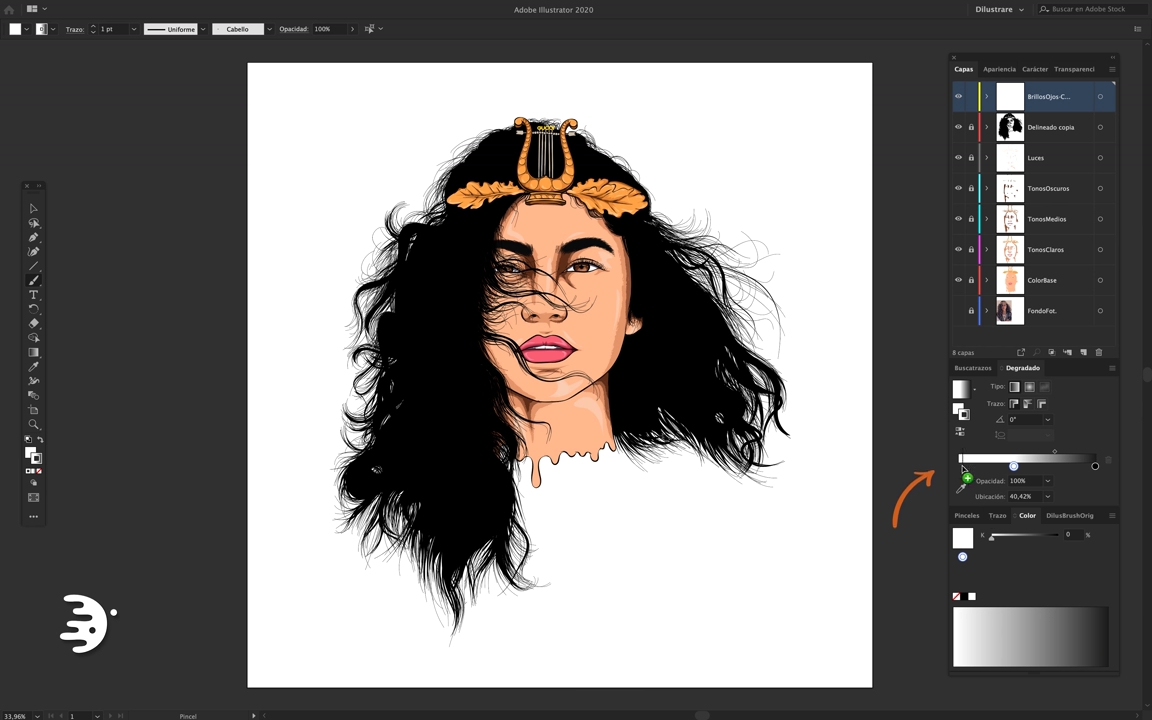
click(963, 466)
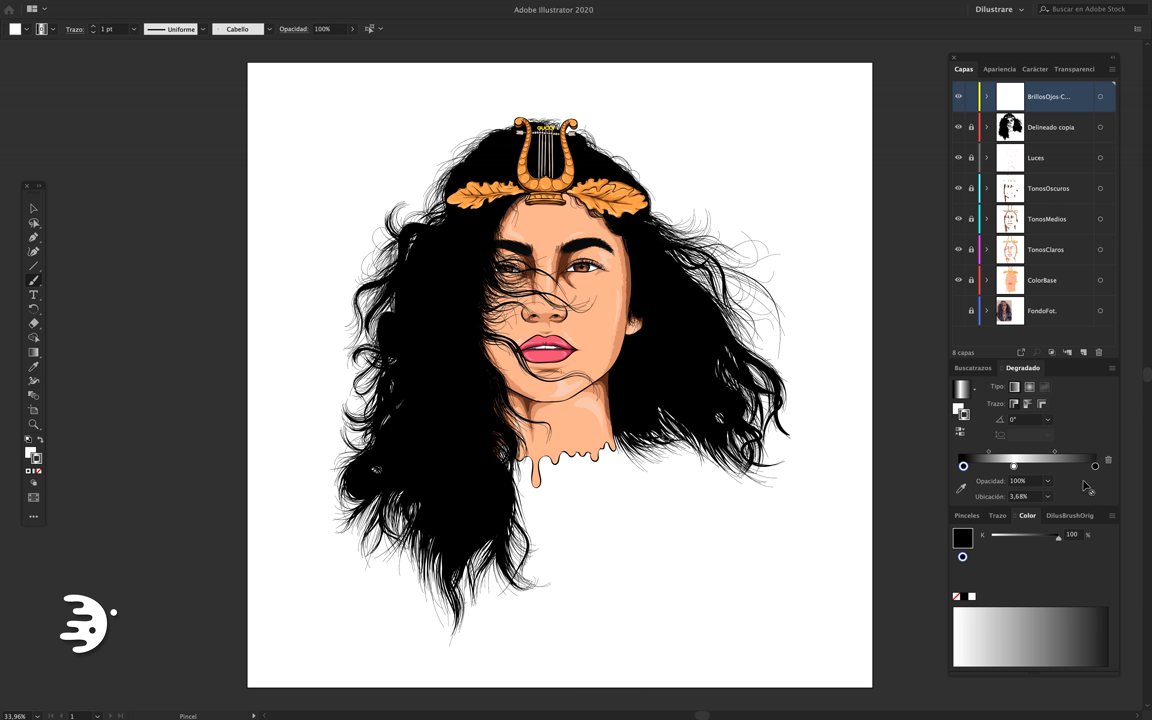
click(1095, 466)
click(1015, 466)
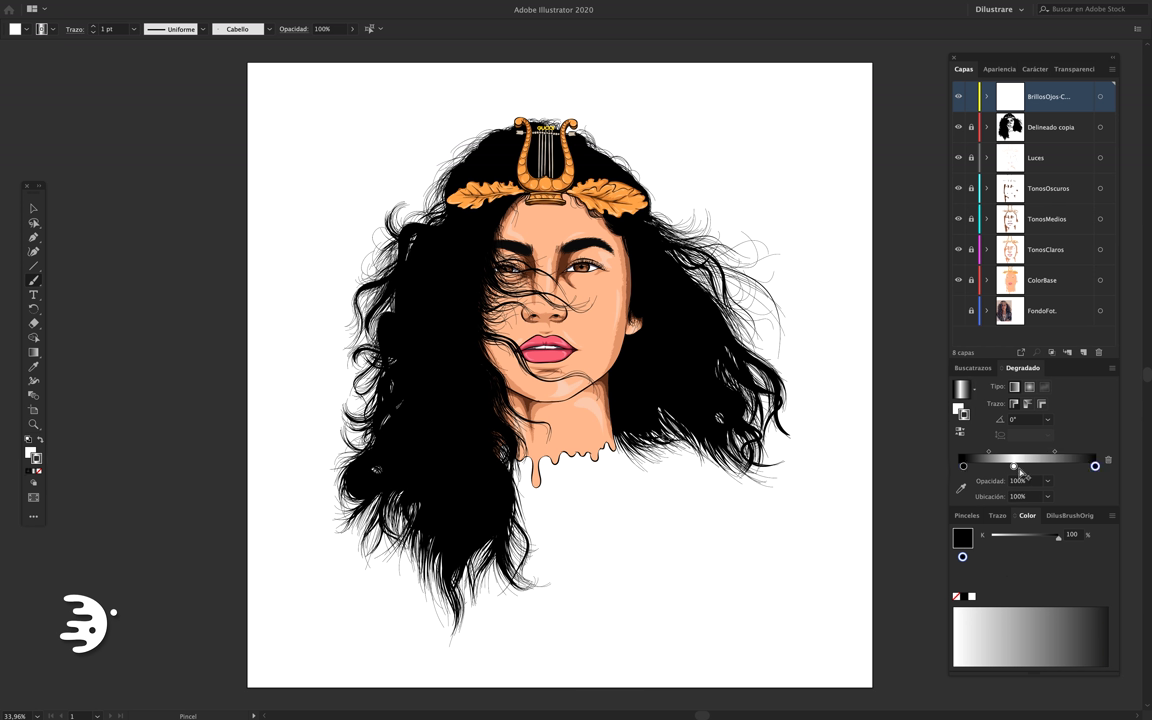
Set the white stop to about 49% and the right black stop to about 94%, then switch colours to CMYK.
drag(1016, 467, 1025, 467)
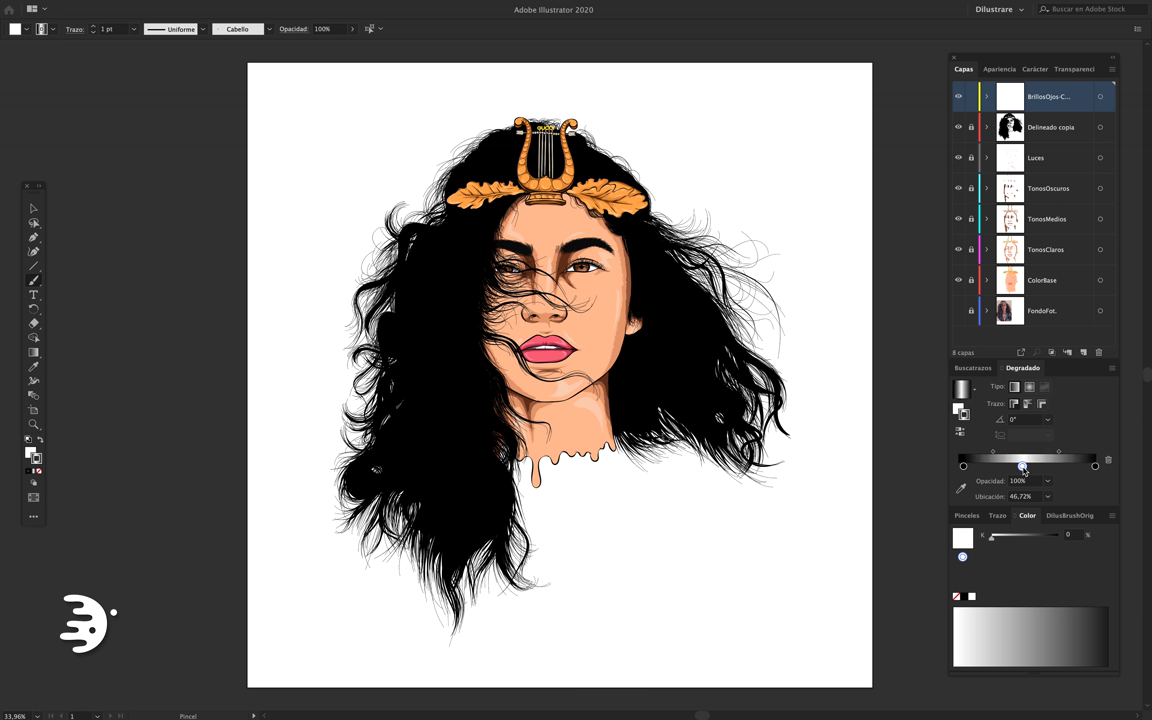
click(969, 466)
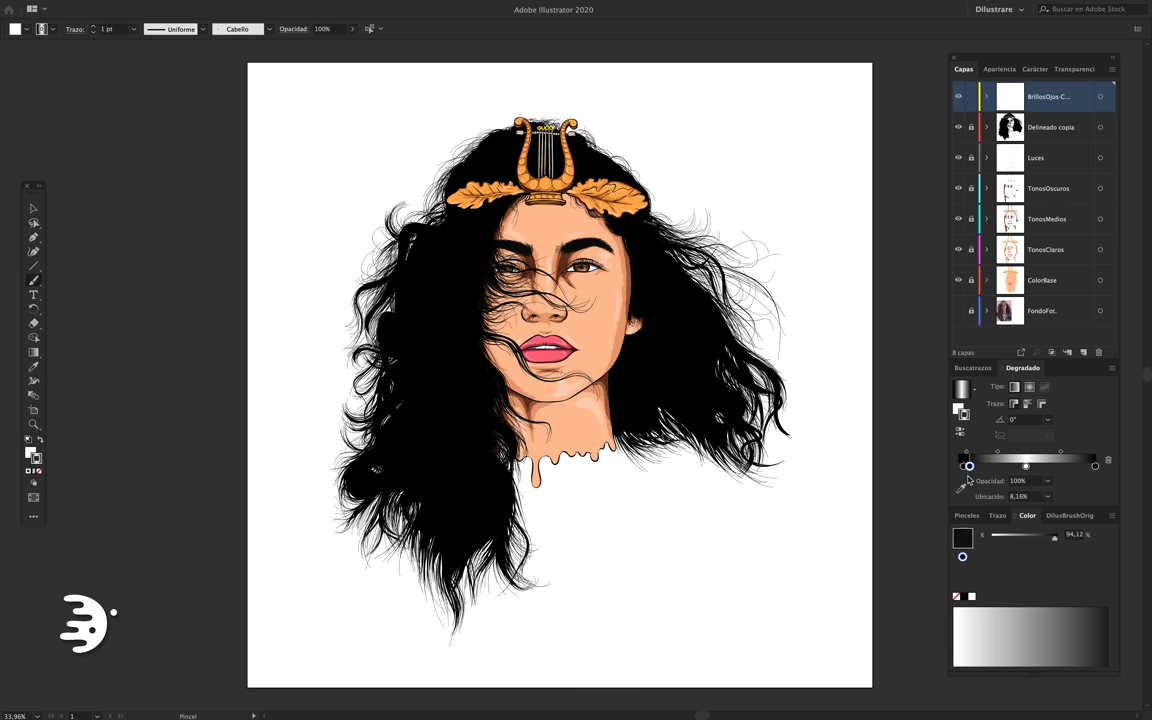
mouse_move(969, 466)
mouse_down()
mouse_move(967, 500)
mouse_move(974, 466)
mouse_up()
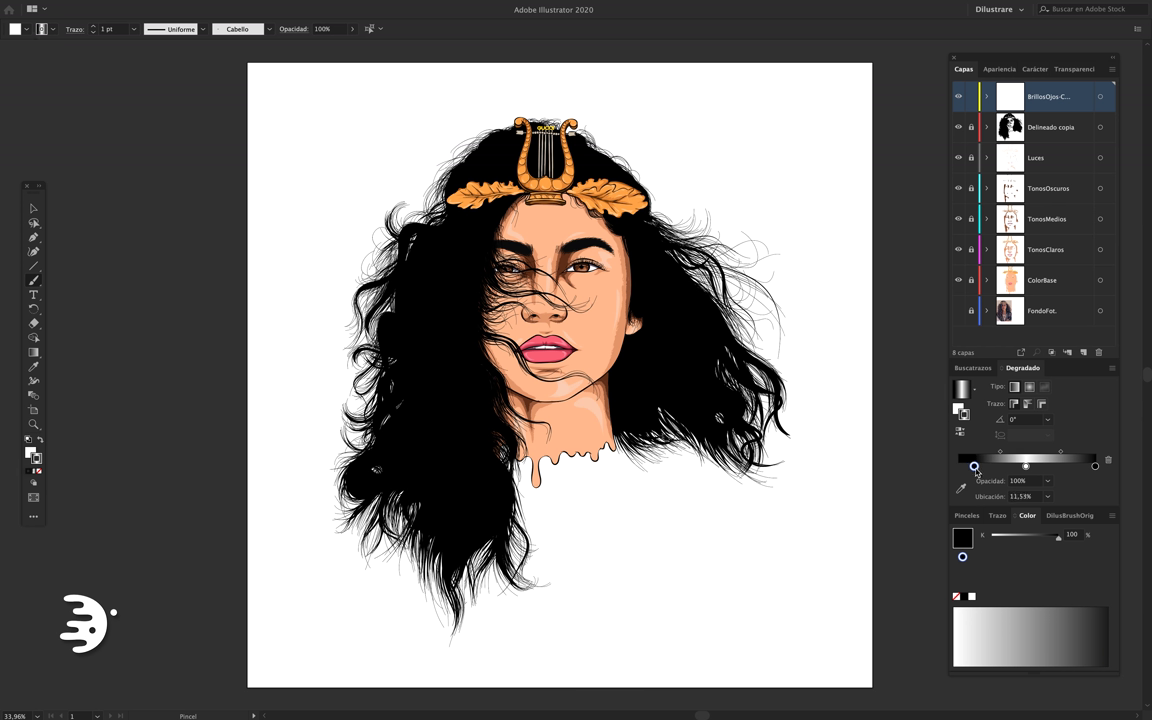
click(1095, 466)
drag(1095, 466, 1087, 466)
click(1026, 466)
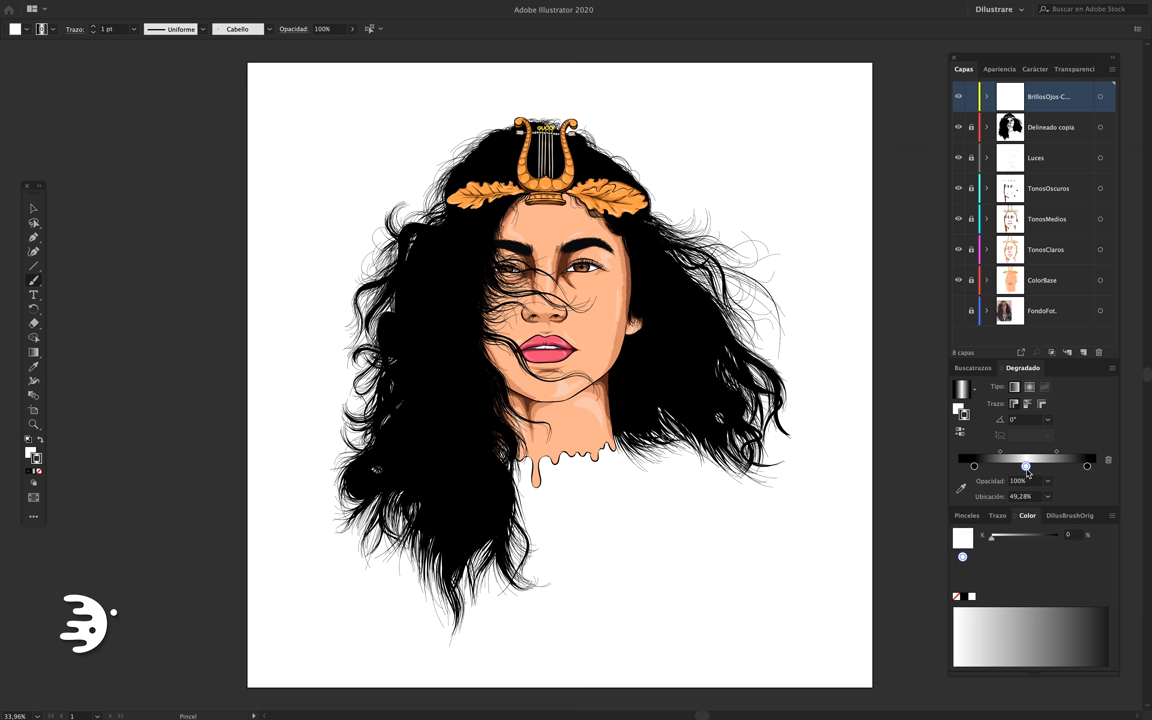
click(1112, 516)
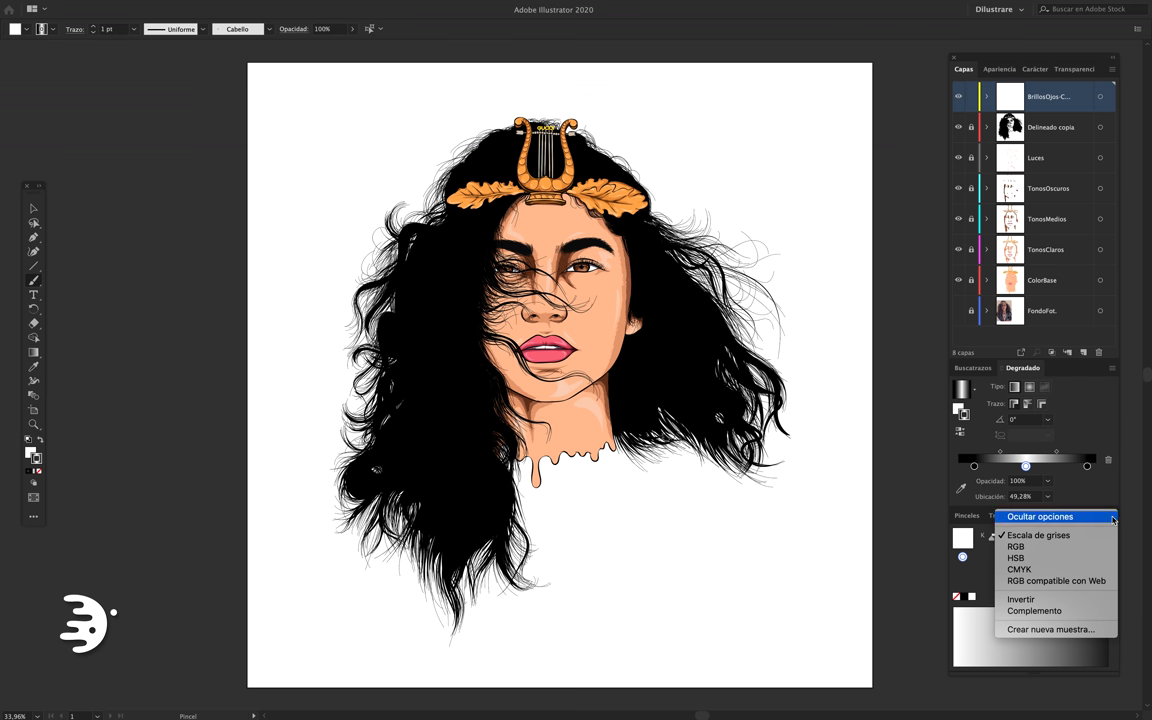
click(1052, 569)
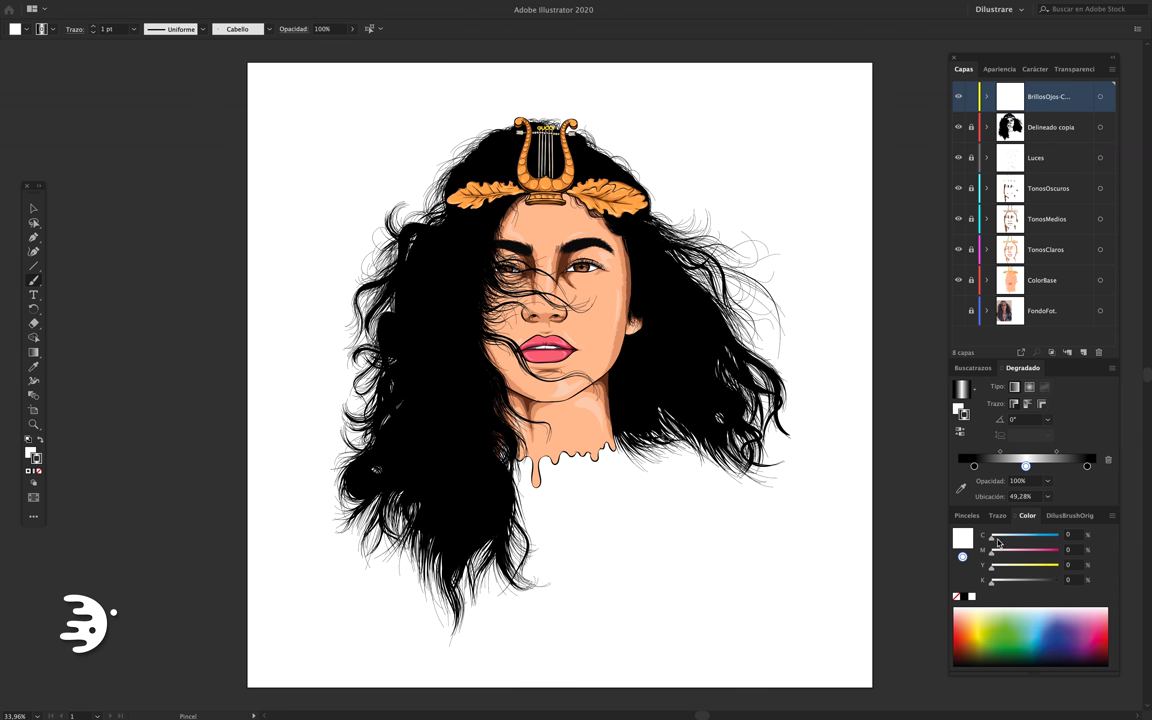
Show the FondoFot reference layer and set the working colour to brown C39 M62 Y74 K0.
click(958, 311)
scroll(300, 290, left, 2)
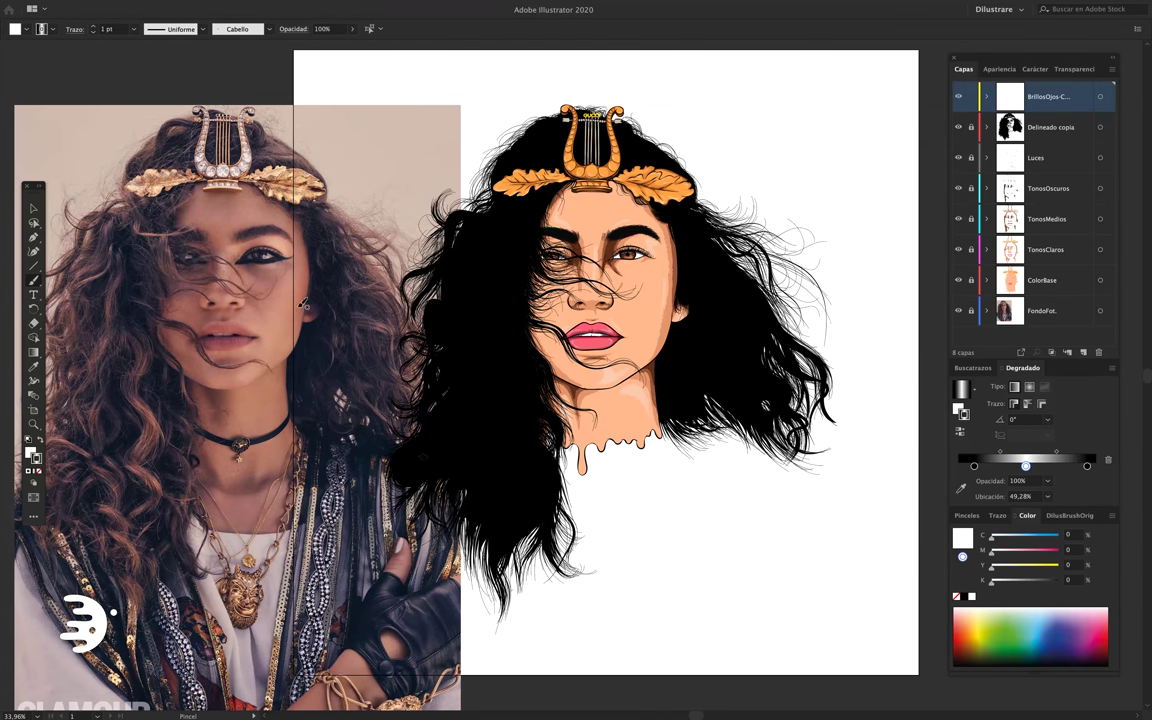
mouse_move(991, 538)
mouse_down()
mouse_move(1026, 538)
mouse_move(1044, 568)
mouse_move(1032, 553)
mouse_up()
click(1038, 553)
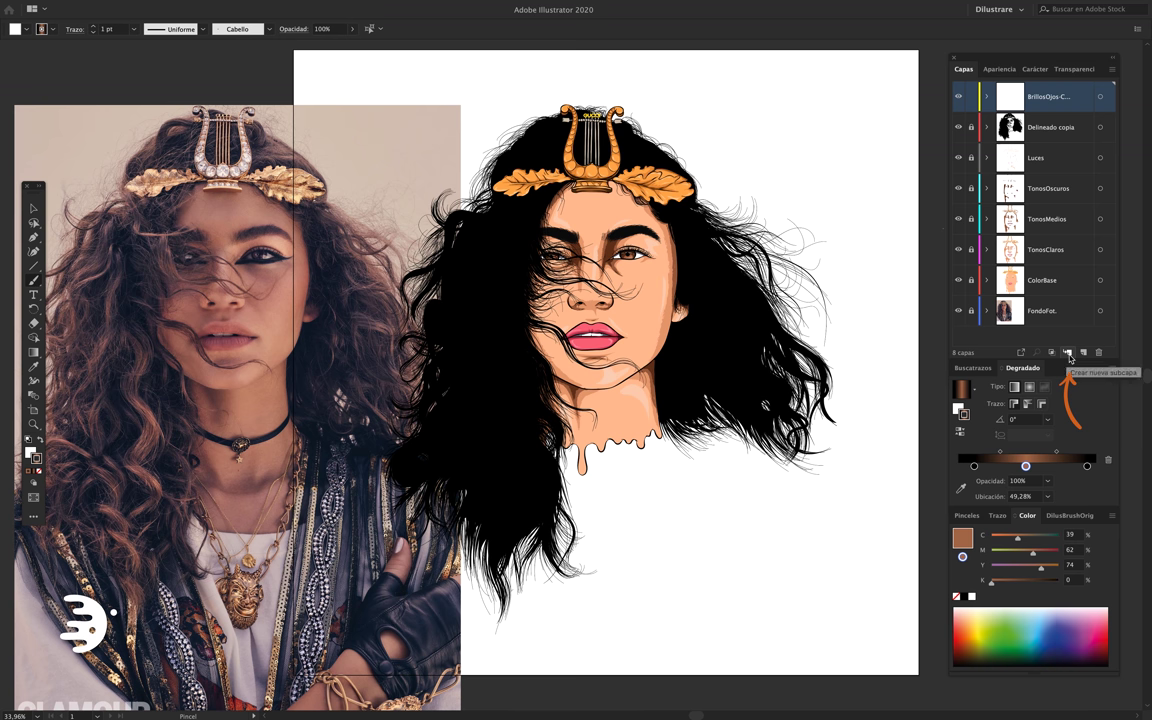
Add sublayer Capa 9 inside the top layer with no fill and a brown stroke.
click(1068, 353)
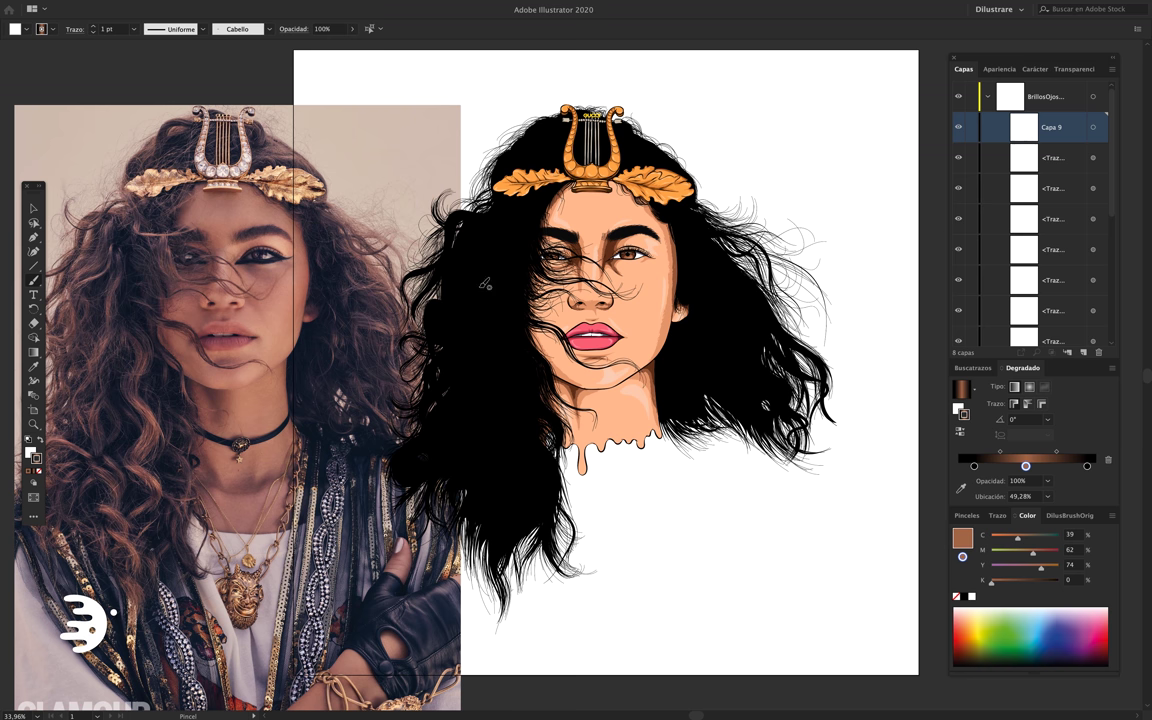
scroll(485, 283, up, 5)
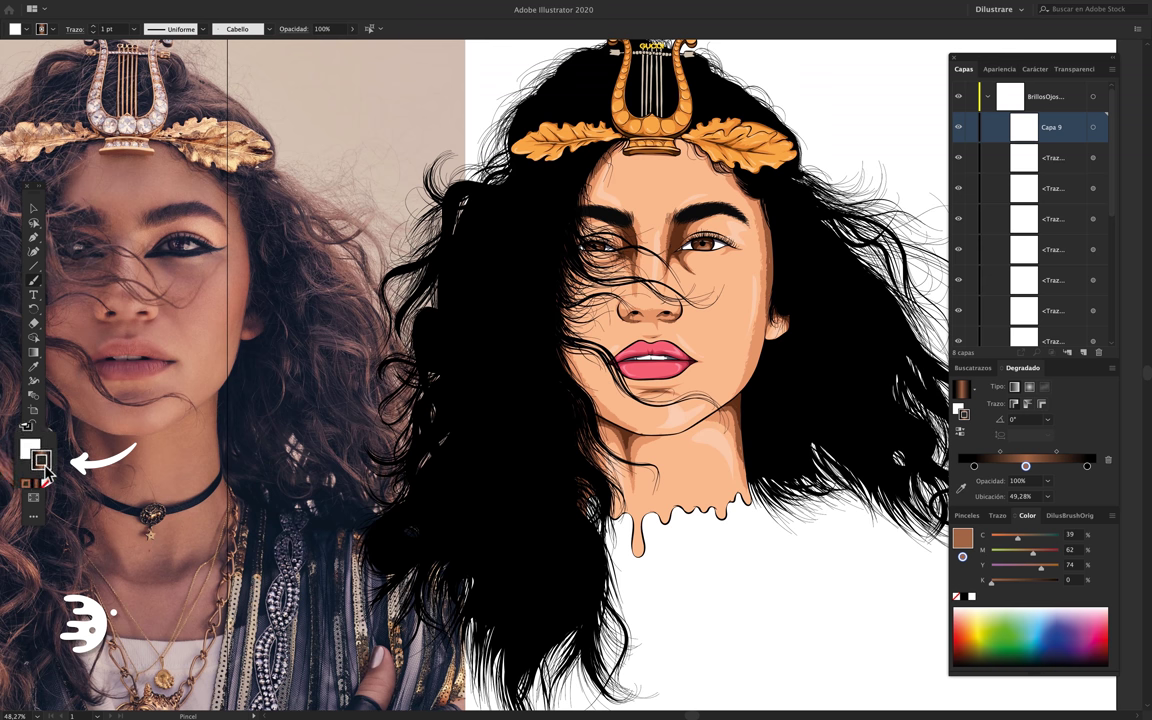
key(x)
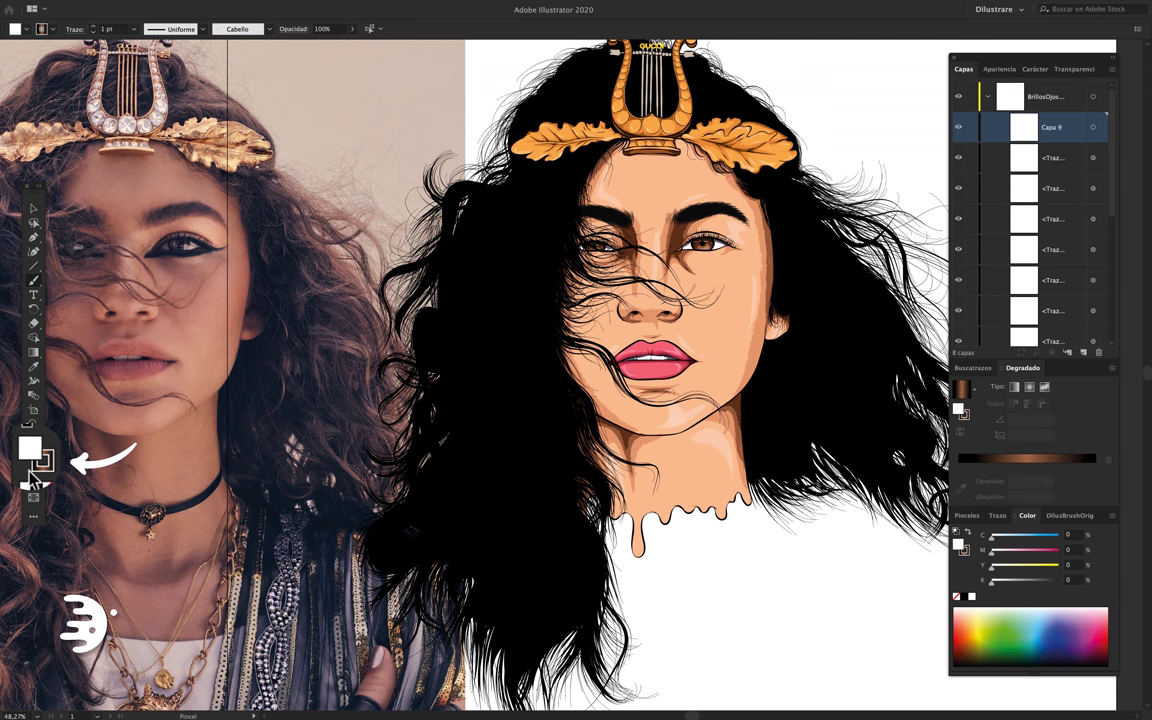
key(slash)
click(41, 459)
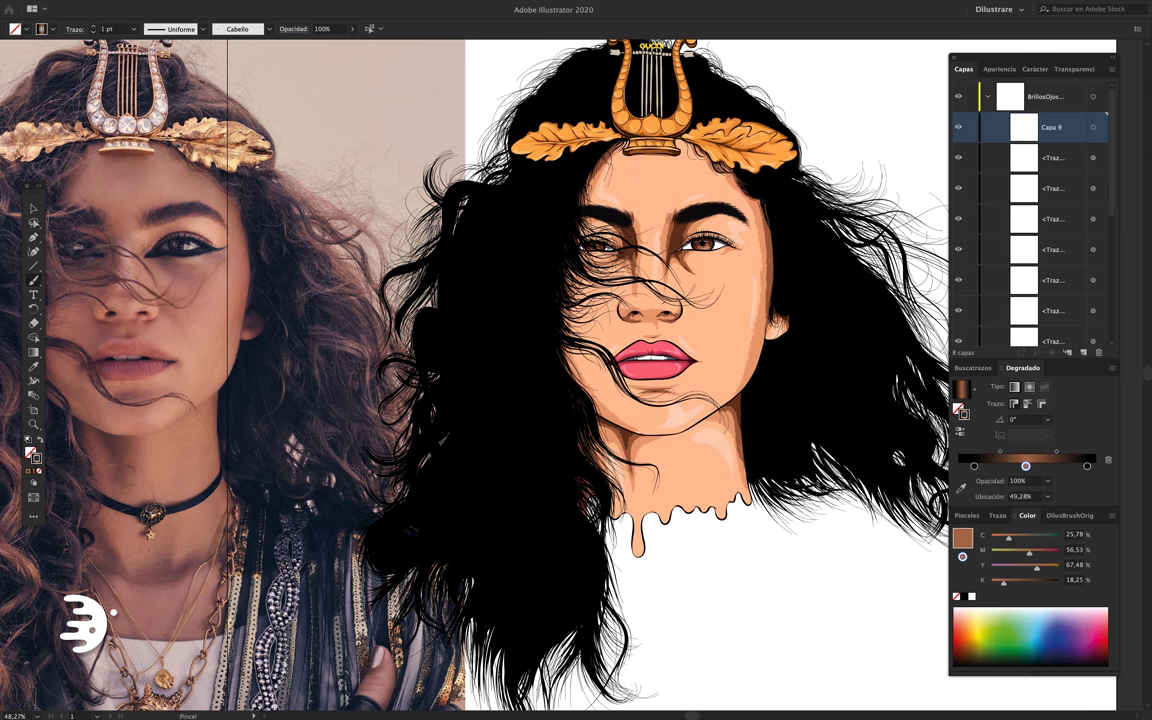
Darken the stroke to C25.78 M56.53 Y67.48 K18.25, select the Paintbrush, and bring up Capa 9's layer options.
scroll(459, 183, up, 2)
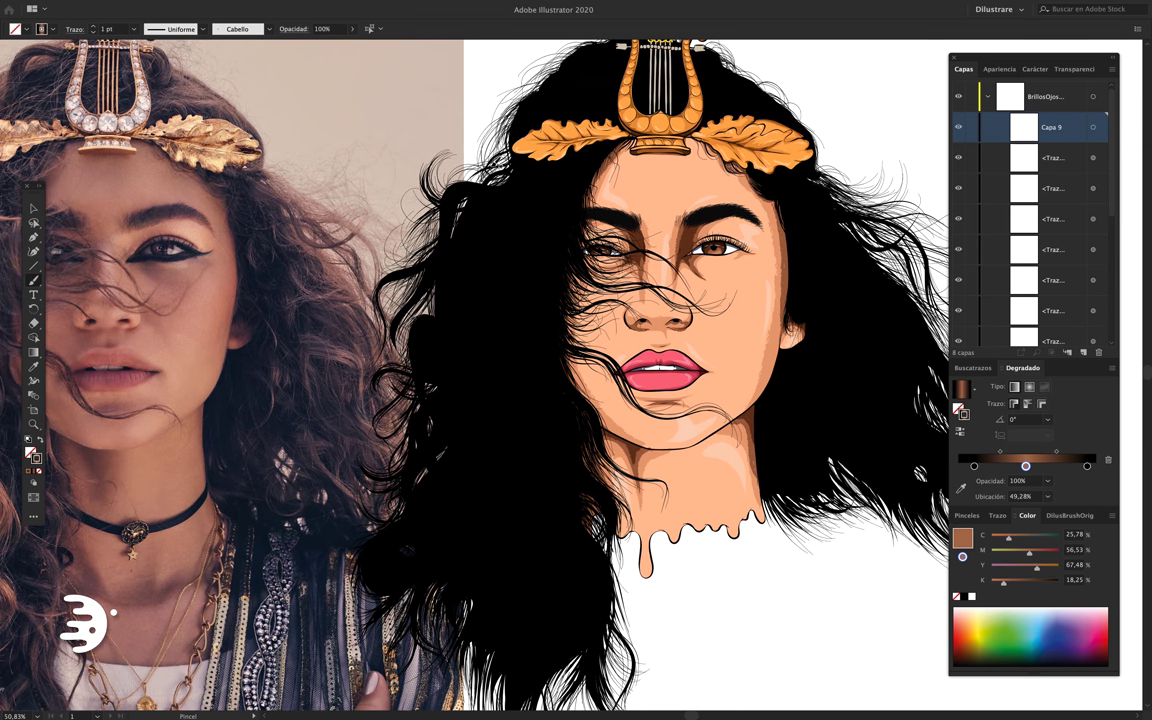
scroll(576, 200, left, 3)
scroll(576, 200, up, 1)
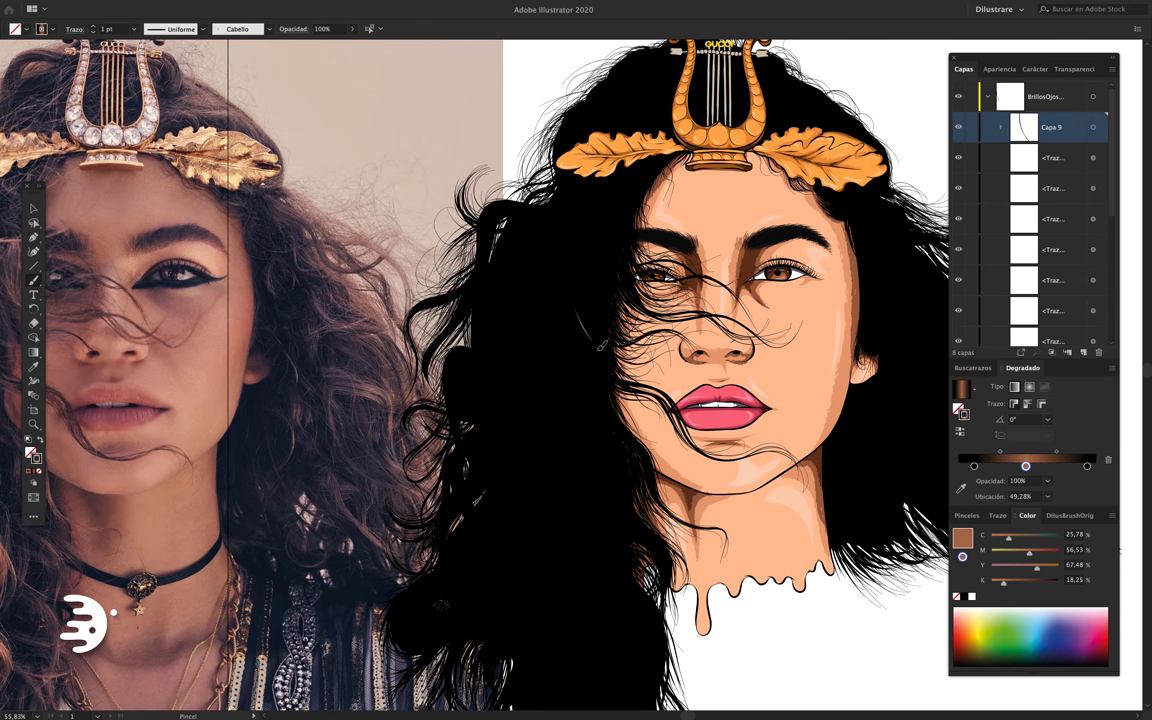
scroll(600, 345, down, 5)
scroll(600, 345, right, 2)
scroll(615, 400, down, 5)
scroll(615, 400, right, 3)
scroll(634, 465, right, 2)
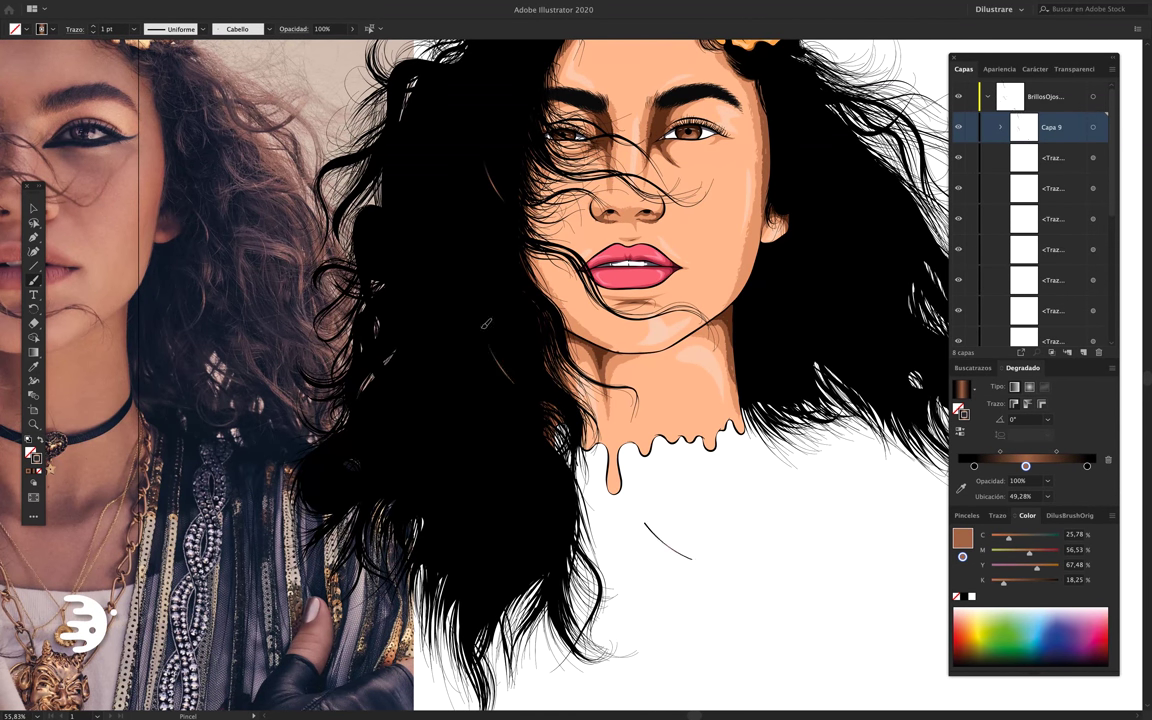
key(b)
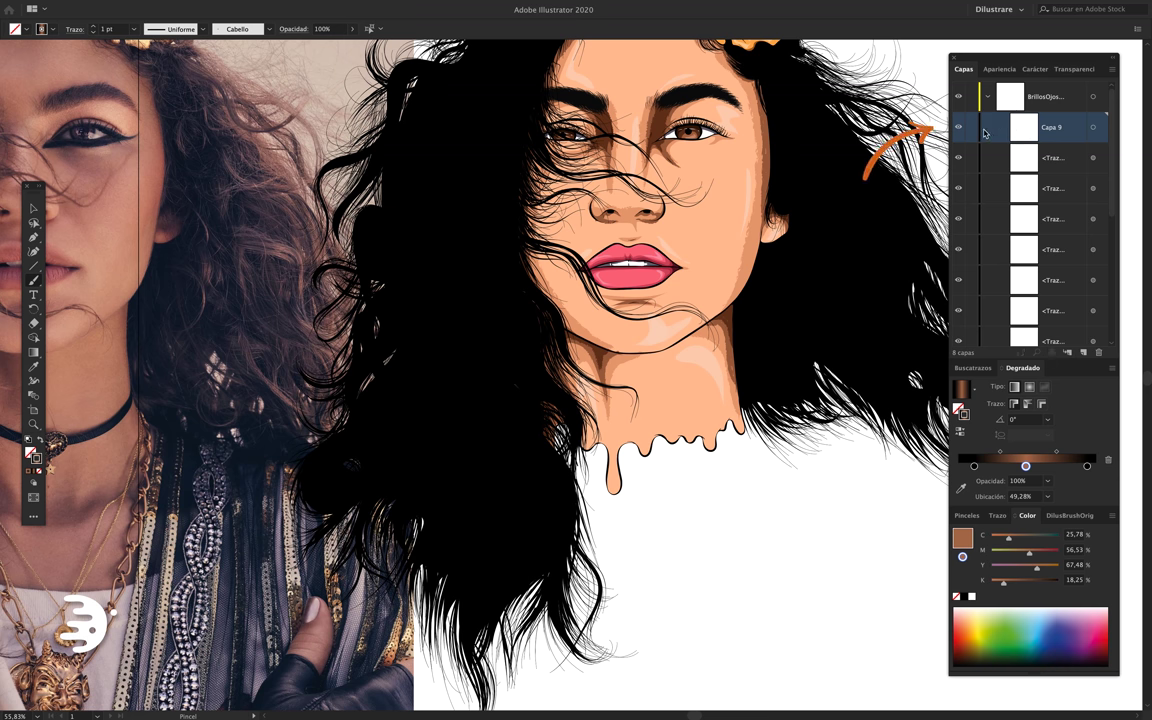
scroll(875, 222, up, 1)
scroll(875, 222, up, 2)
scroll(875, 222, up, 2)
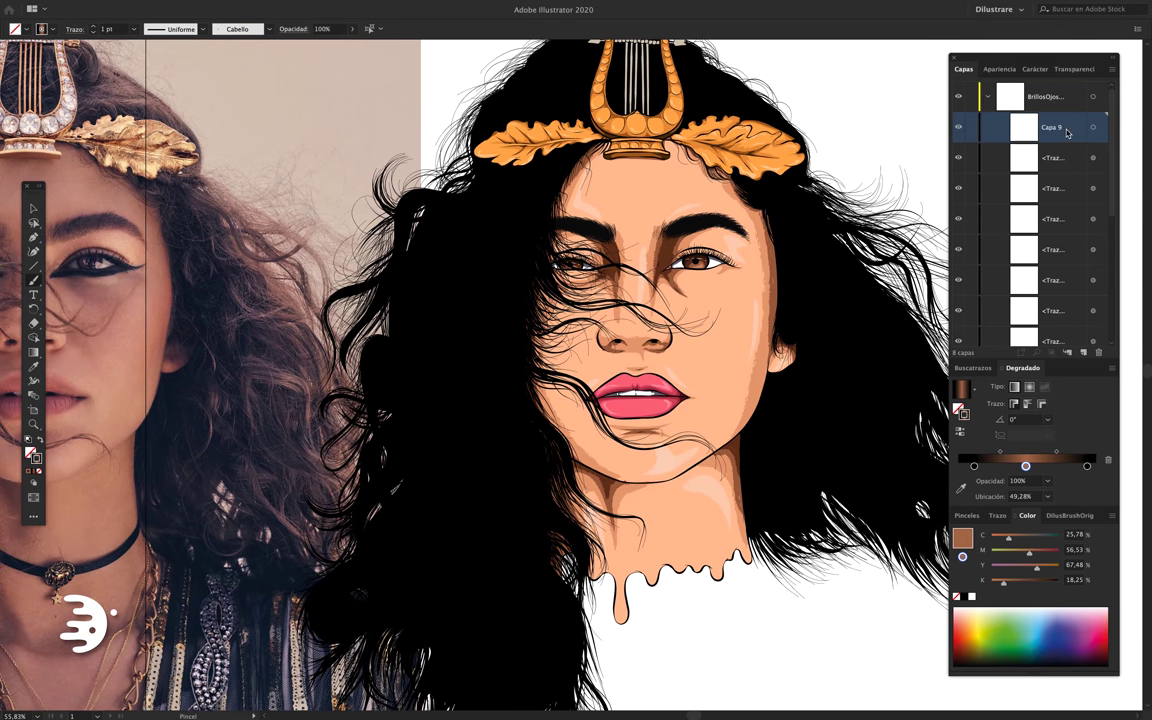
double_click(1066, 132)
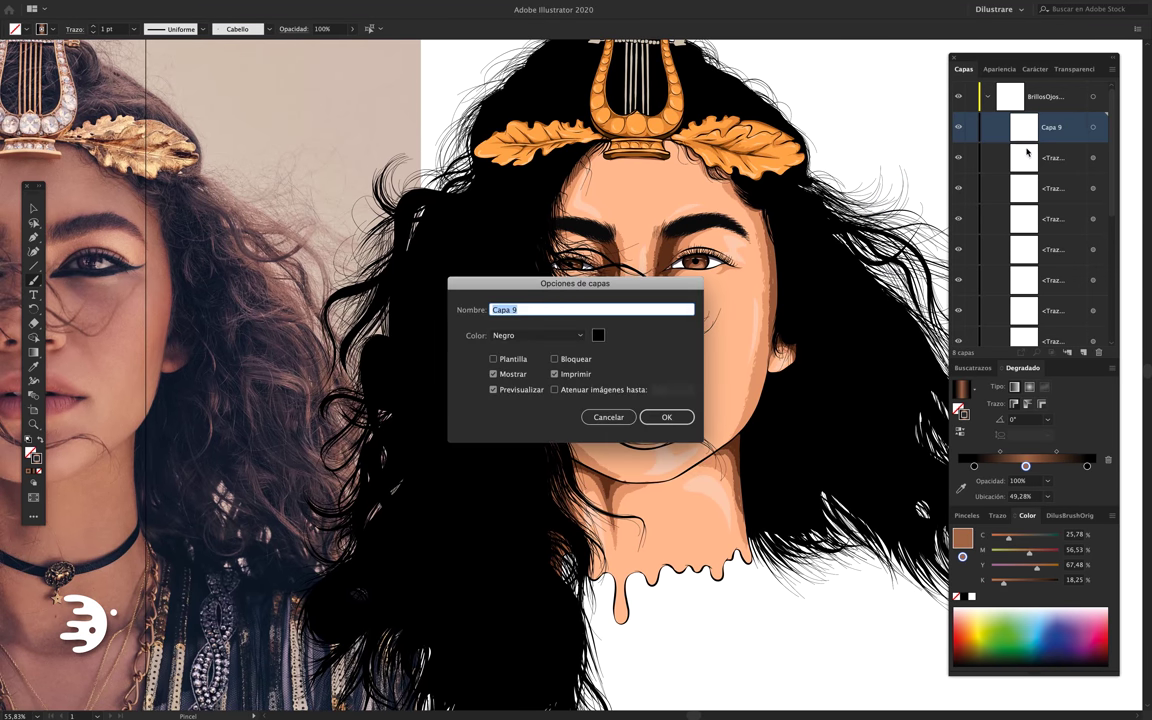
Set Capa 9's layer colour to Turquoise and bring the interface panels back into view.
click(601, 338)
click(573, 450)
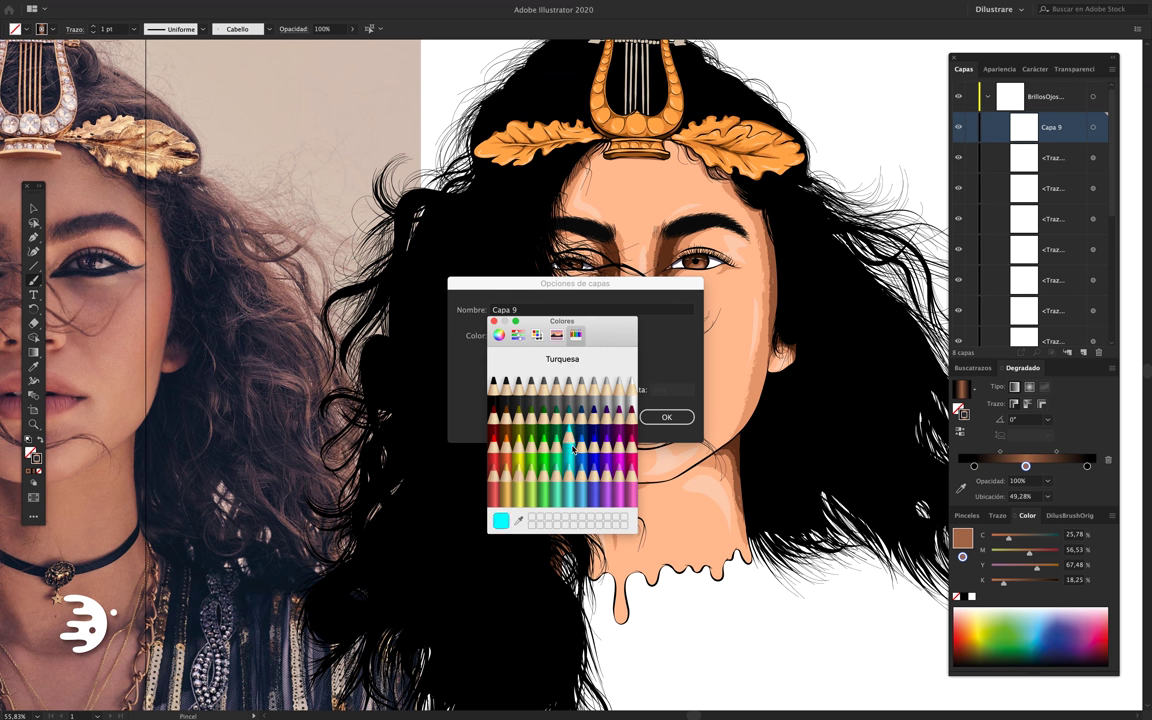
click(494, 322)
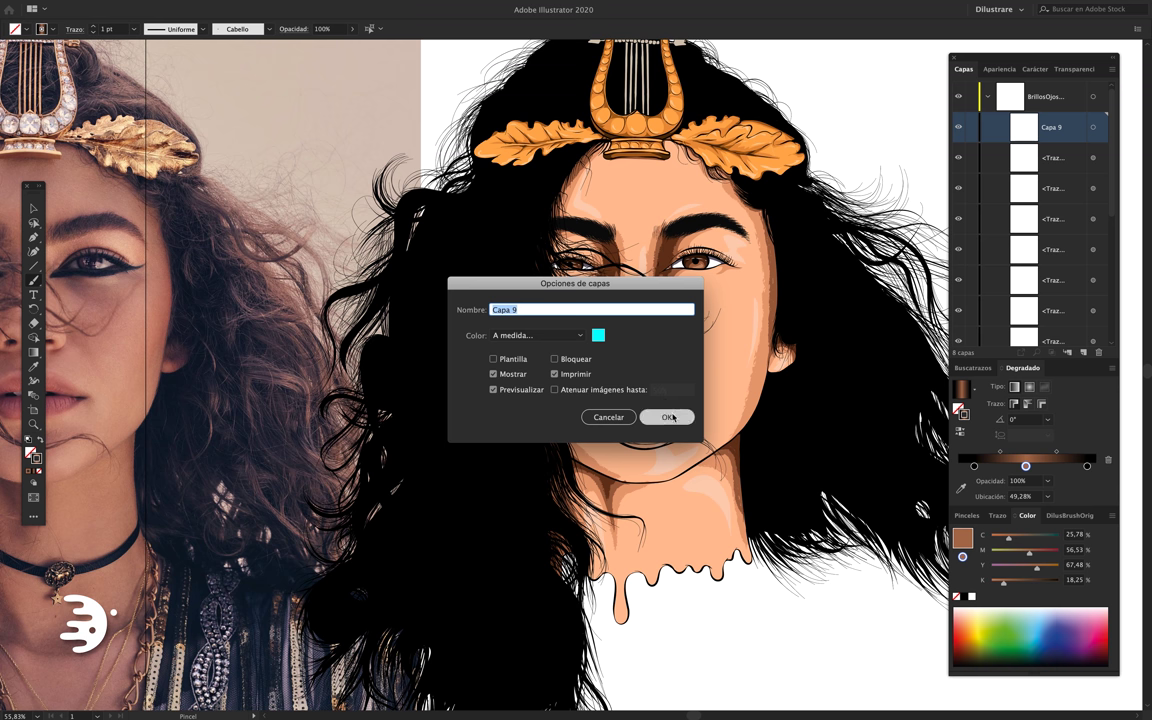
click(671, 414)
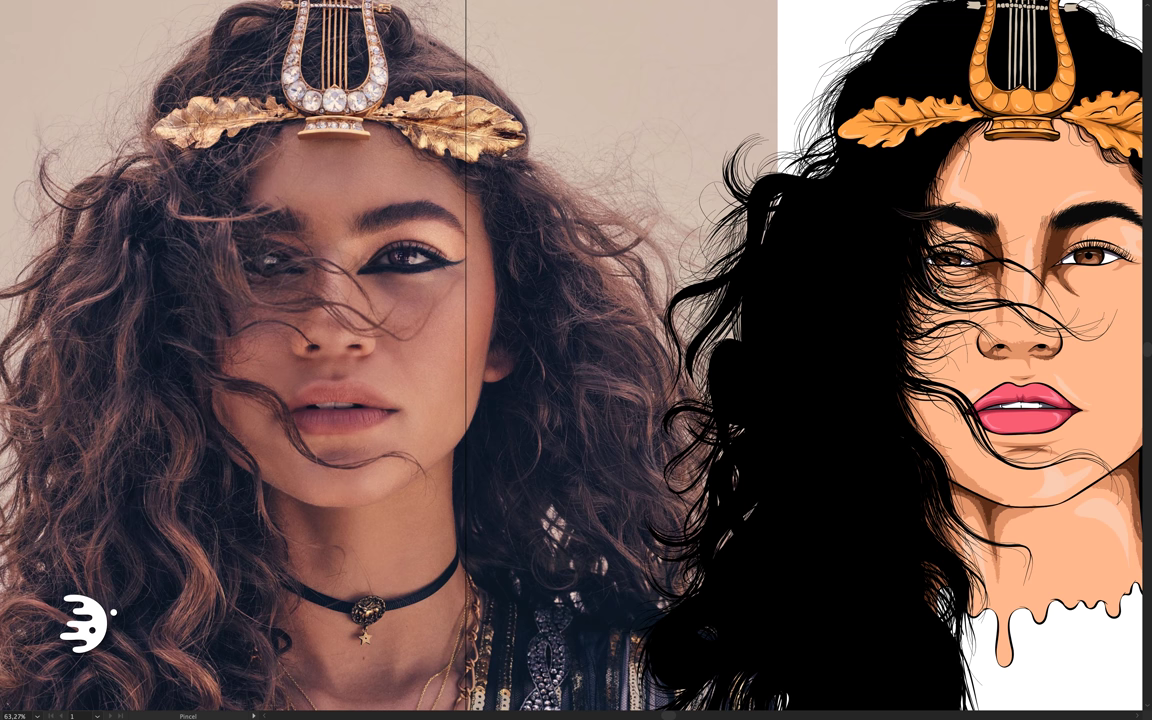
scroll(515, 324, right, 2)
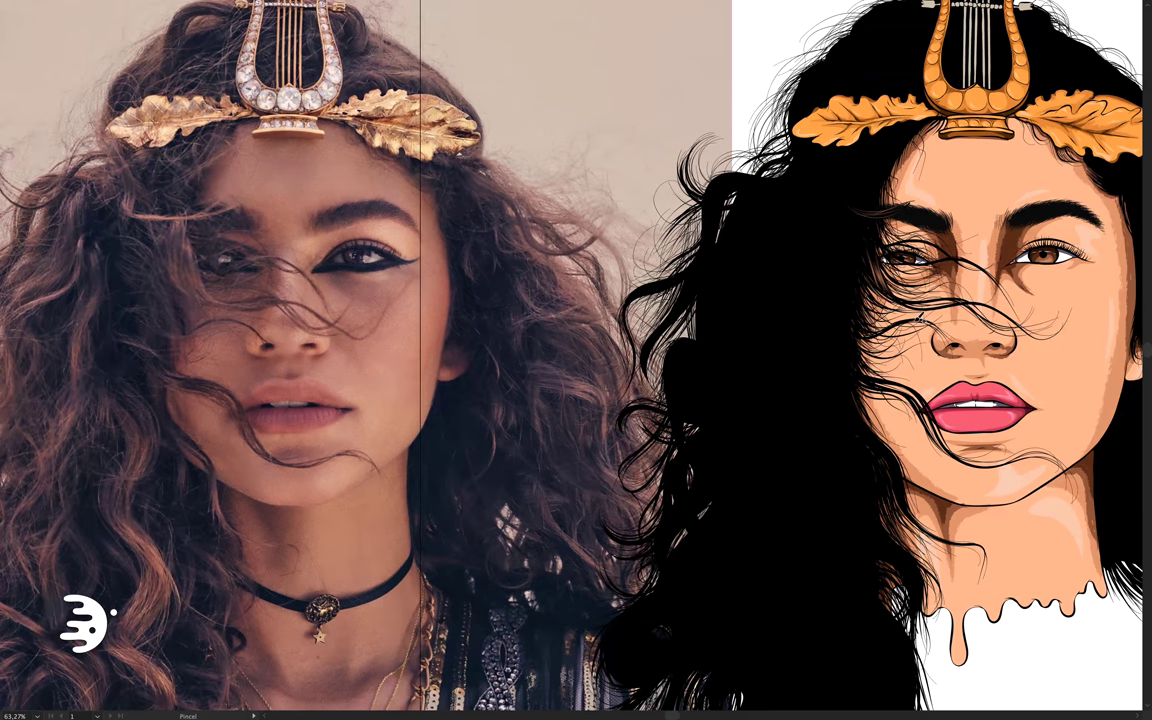
key(Tab)
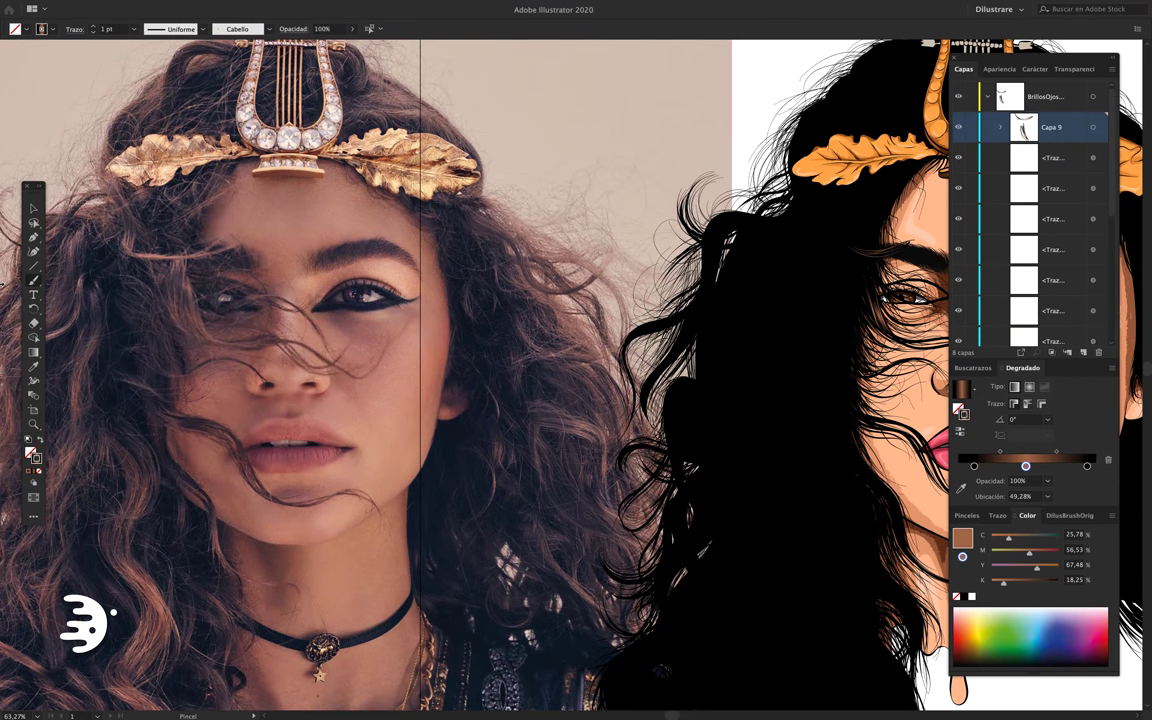
Set paintbrush fidelity to Smooth, paint a wavy strand over the left hair, and select the strokes.
double_click(34, 281)
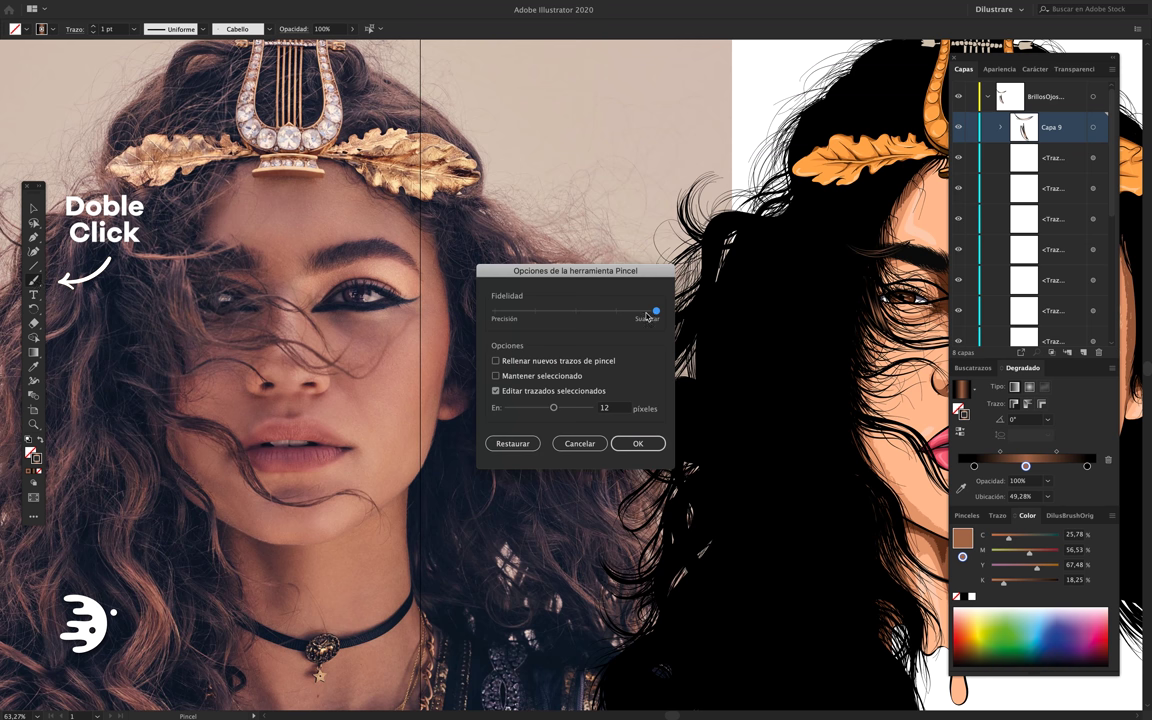
click(638, 443)
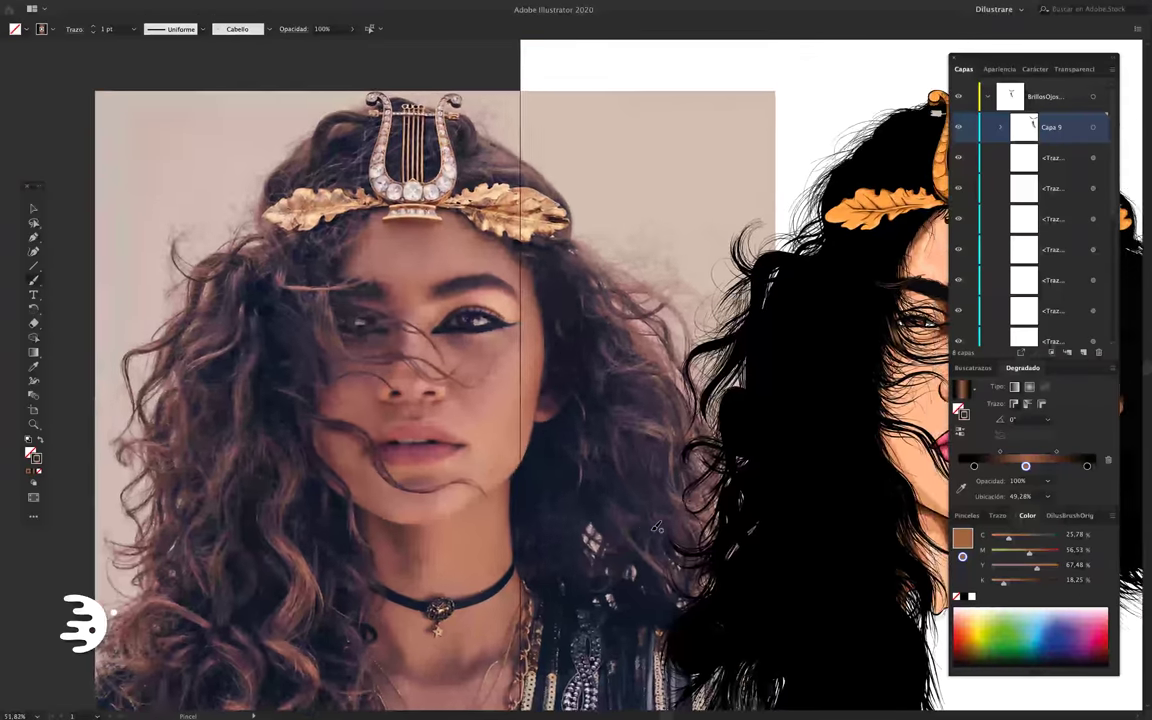
key(f)
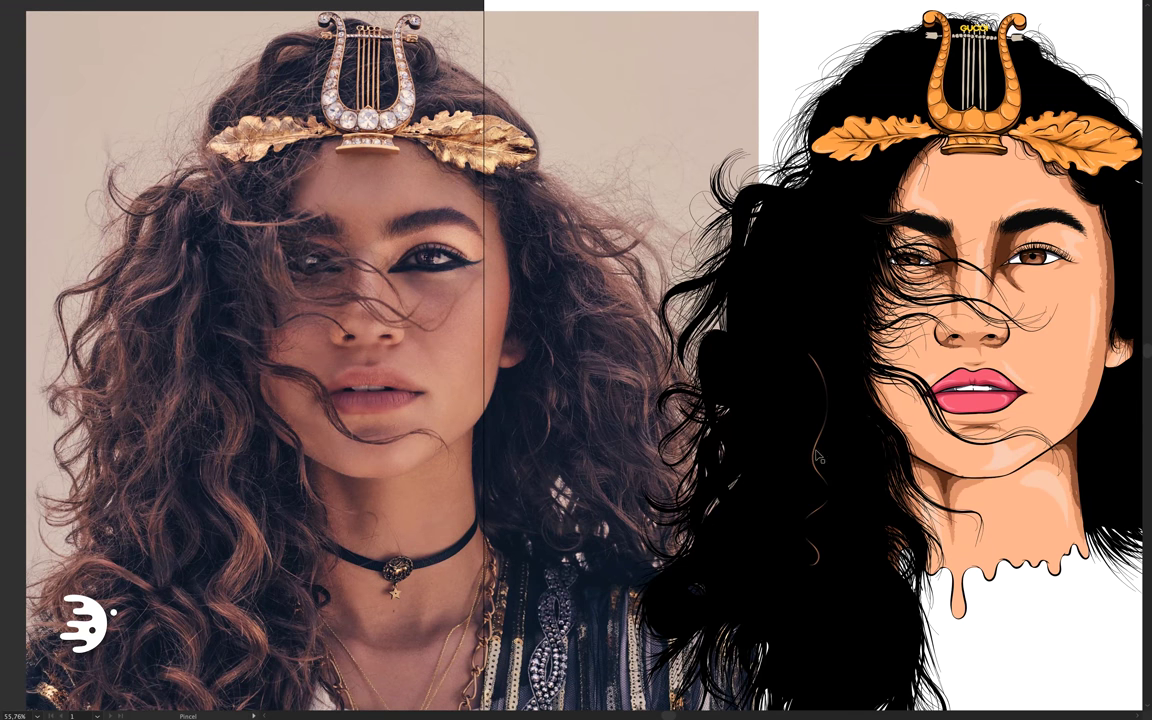
key(v)
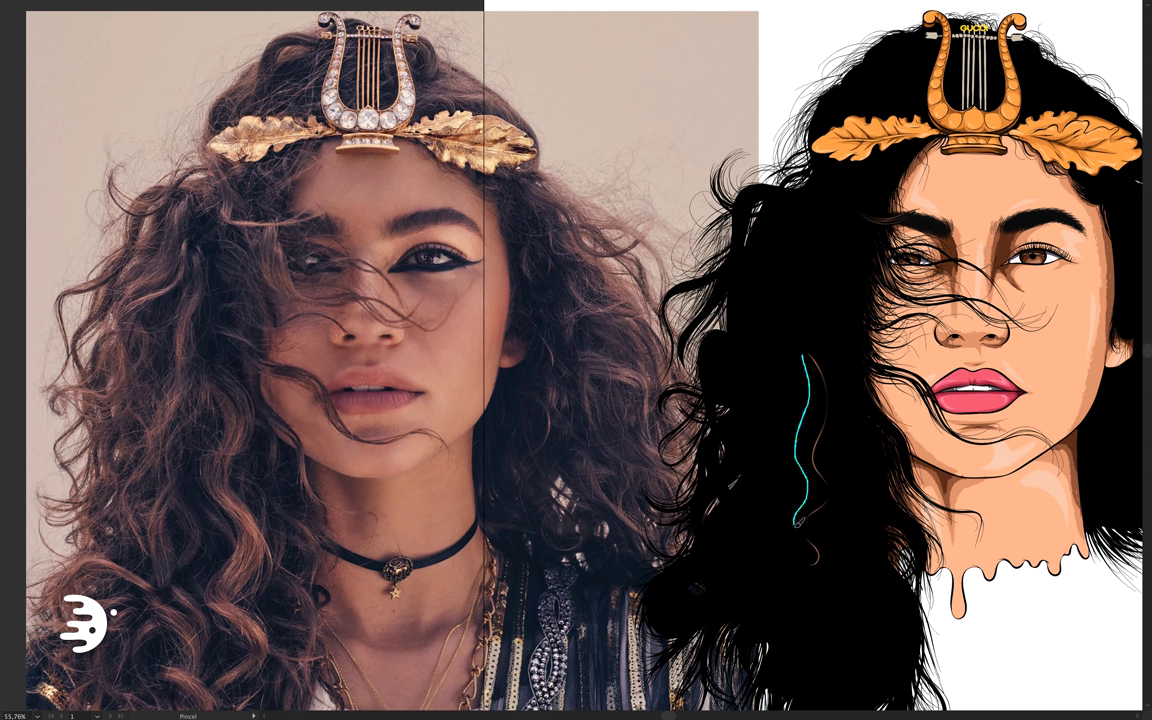
drag(798, 522, 798, 524)
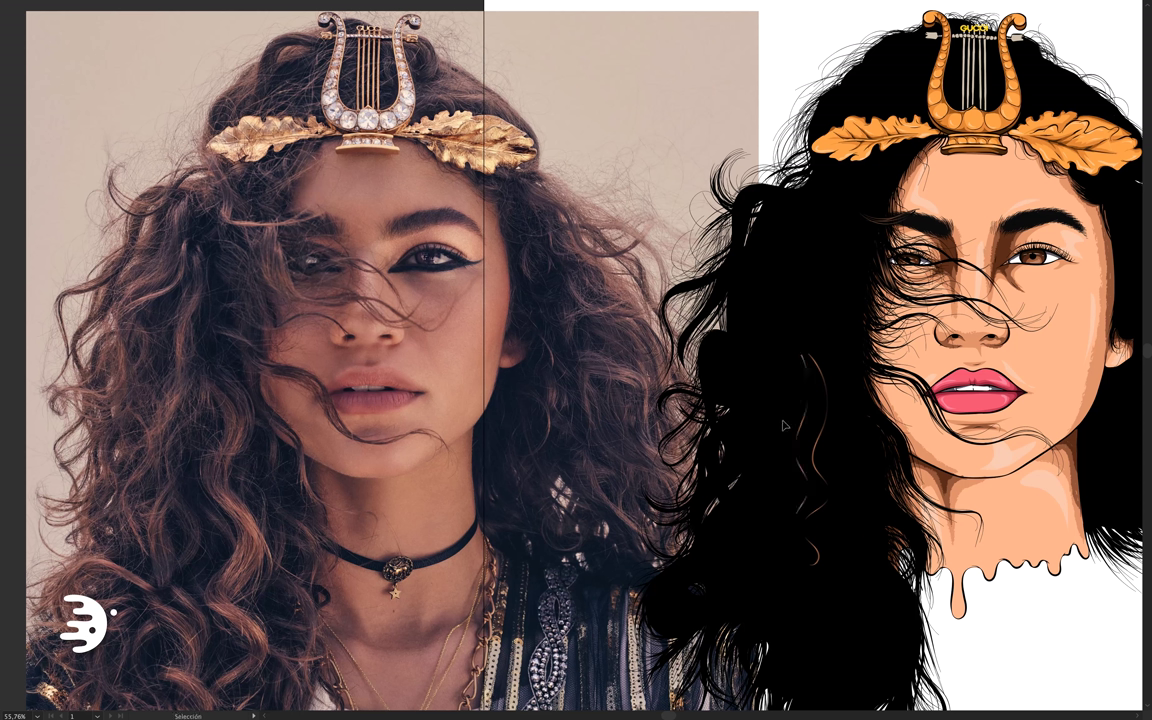
drag(826, 450, 828, 452)
Give the hair strokes a 90° gradient angle, deselect them, and hide the panels.
key(f)
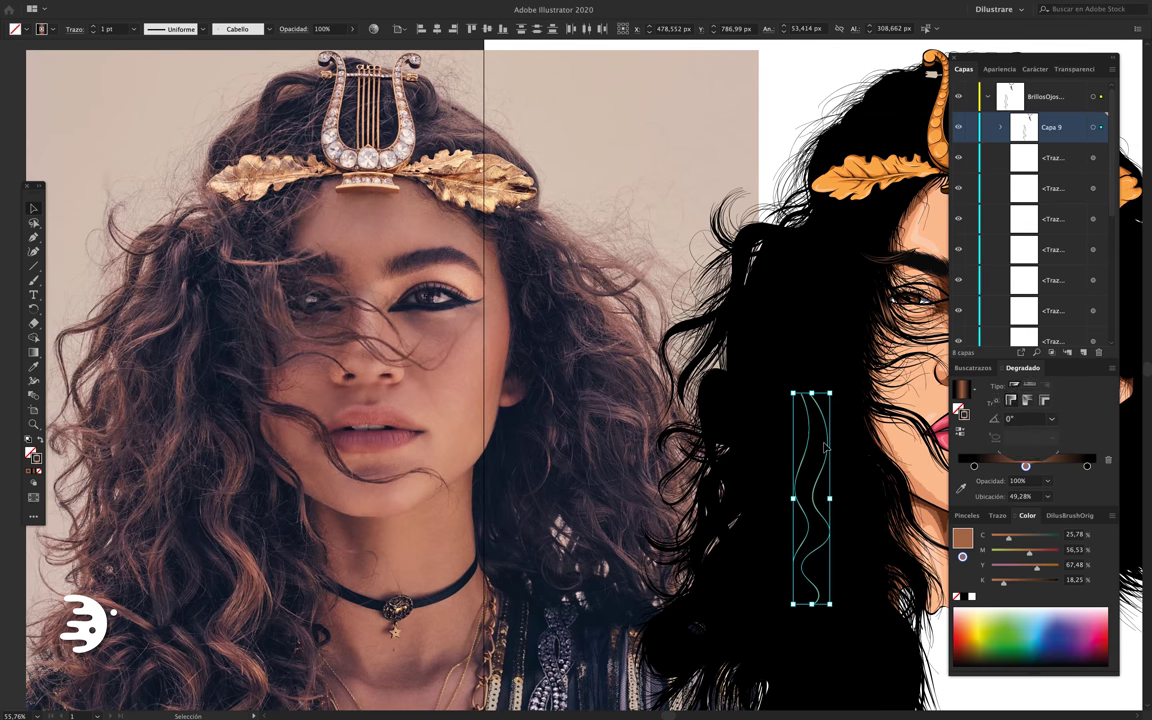
click(1021, 418)
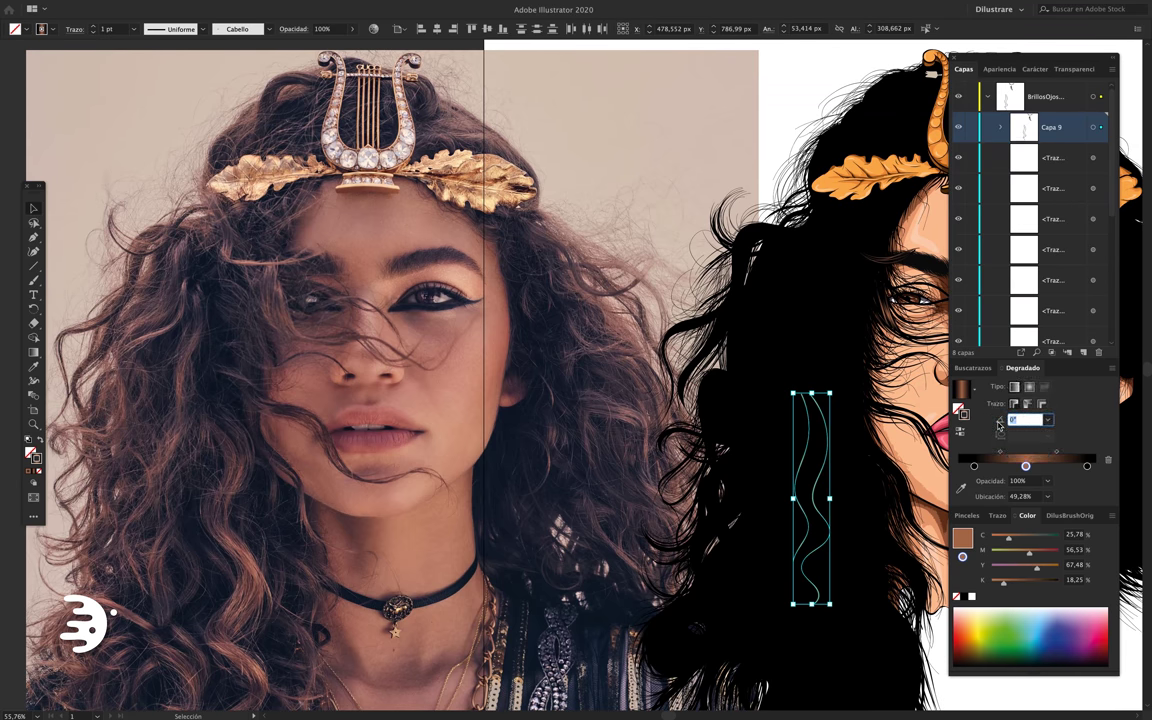
text(90)
key(Return)
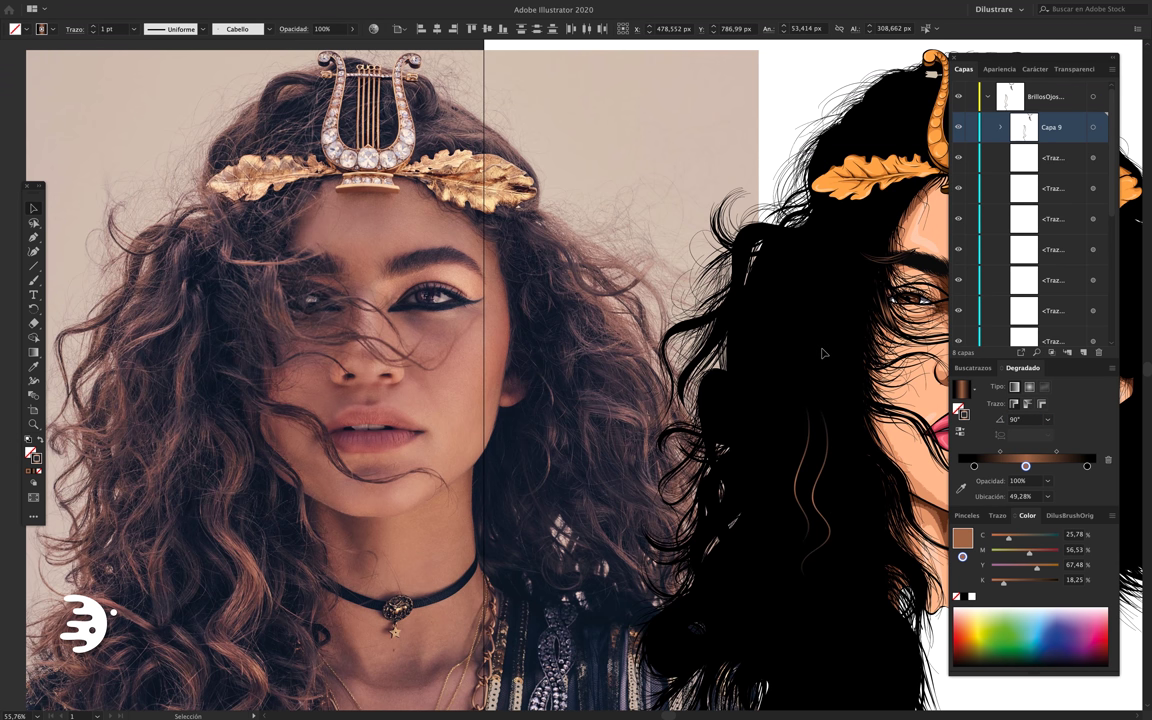
click(823, 353)
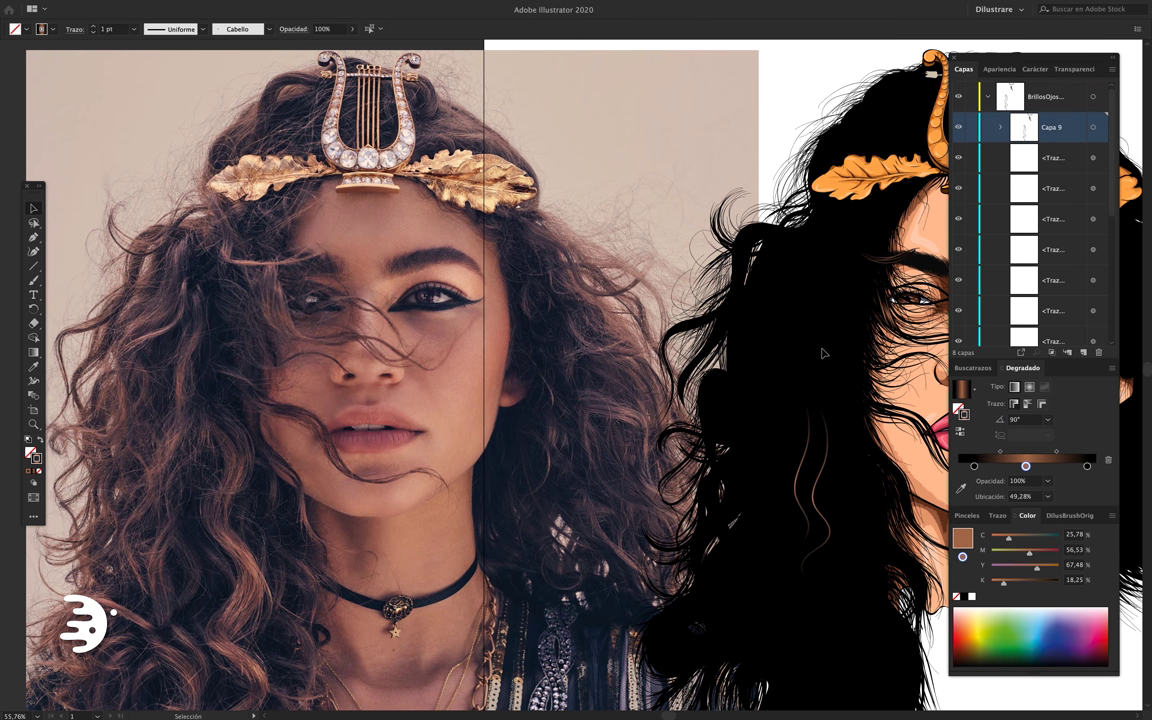
key(Tab)
Paint thin brown highlight strands through the upper and left black hair with the hair brush.
key(b)
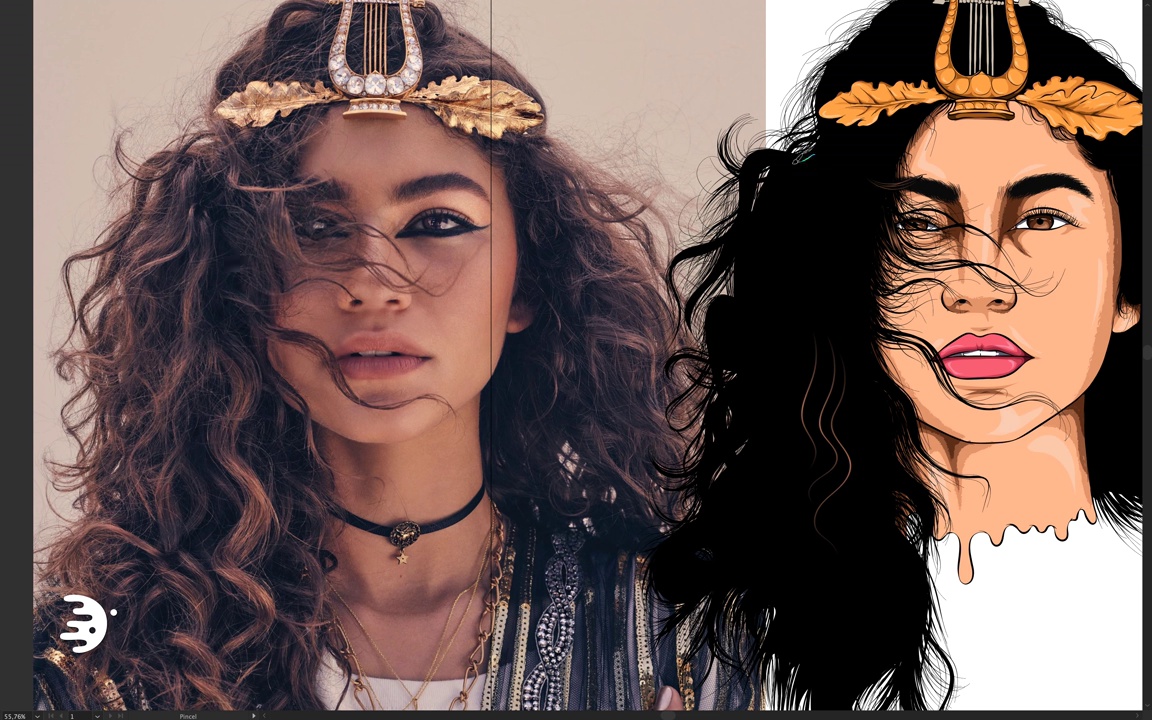
drag(784, 200, 773, 300)
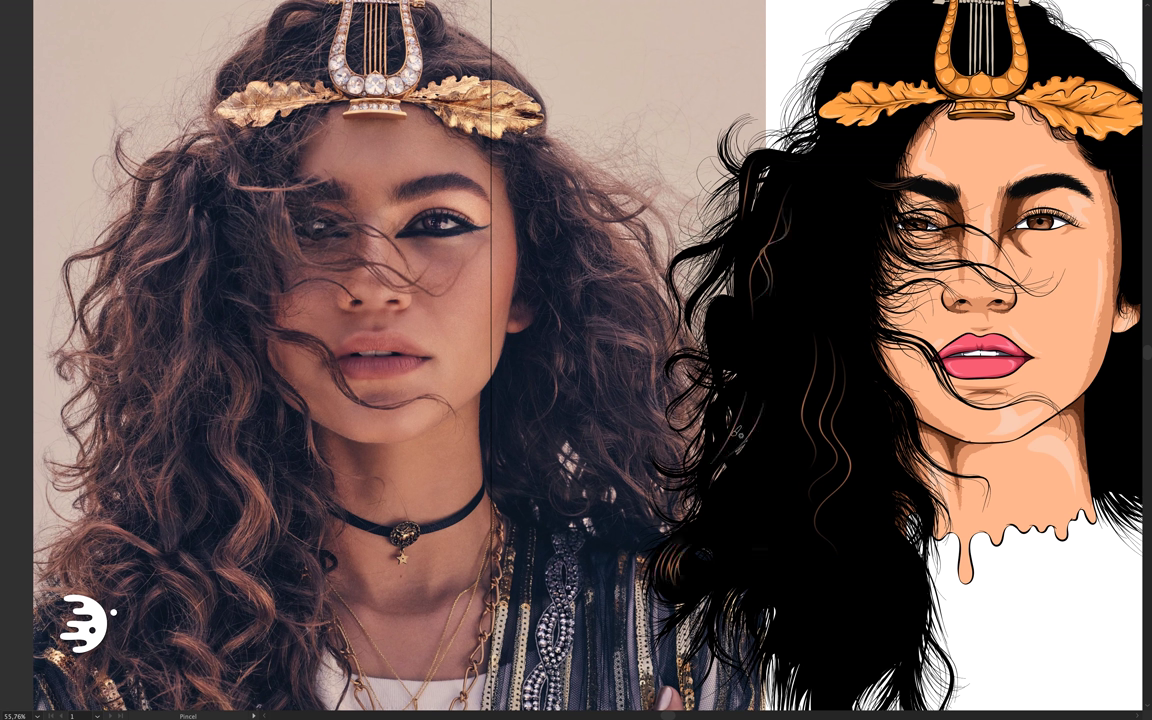
key(Tab)
key(f)
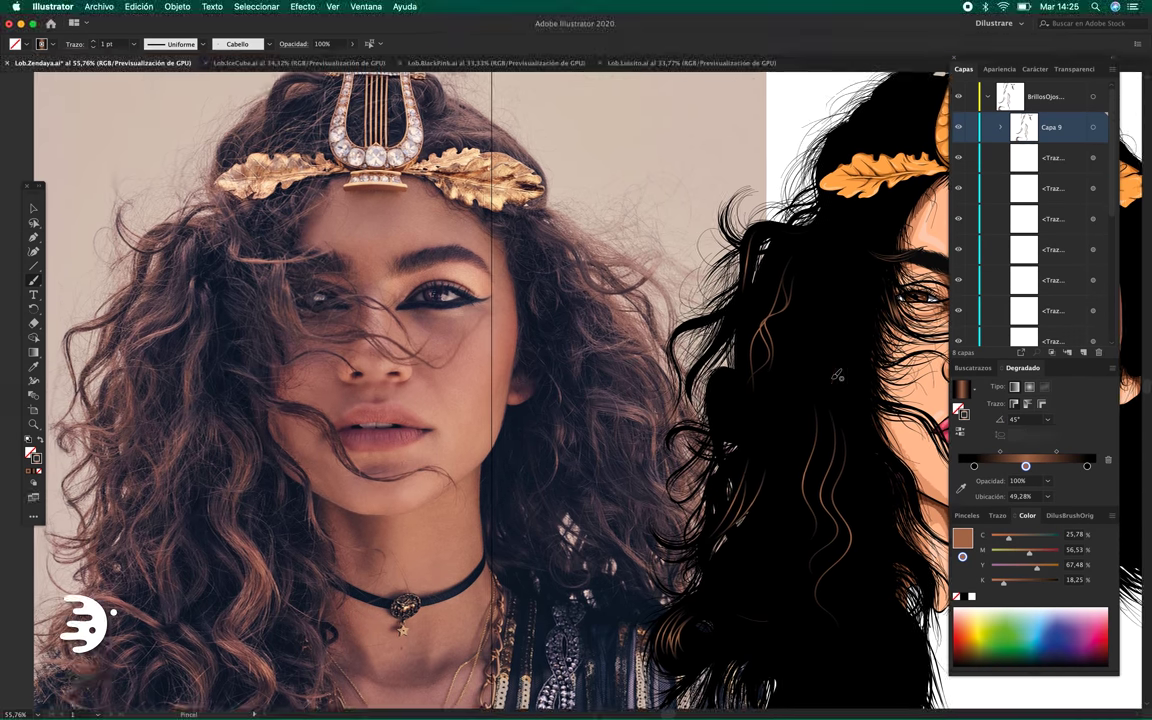
key(Tab)
key(f)
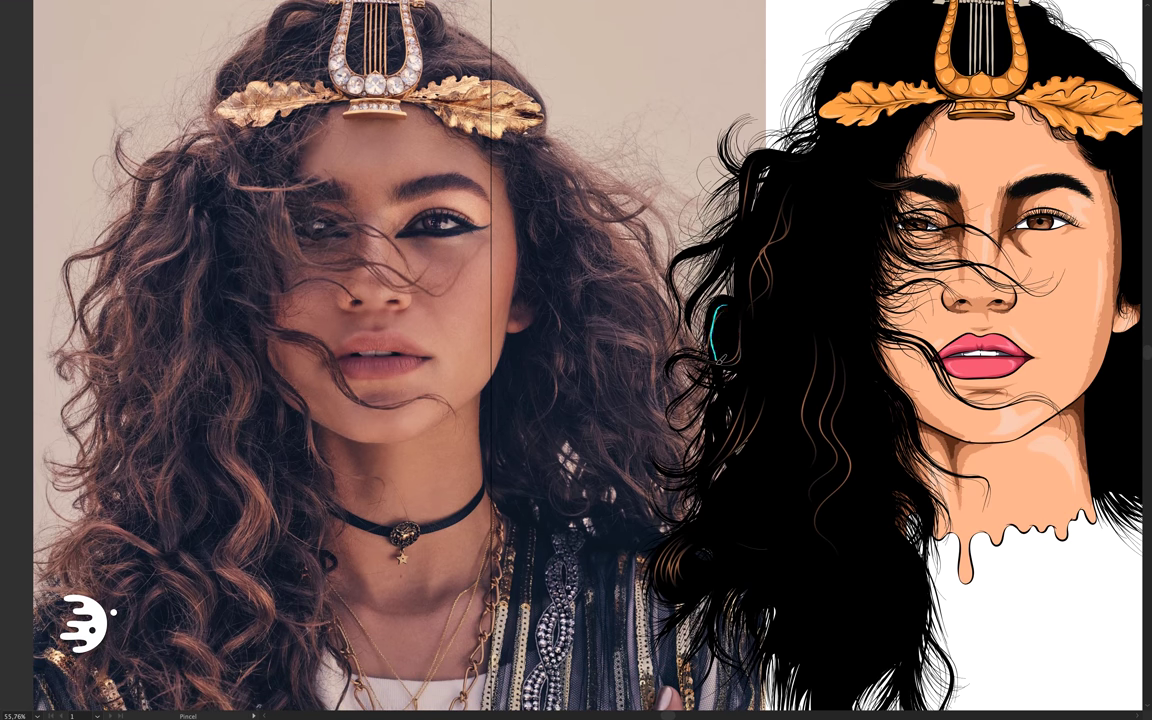
drag(724, 362, 756, 370)
scroll(730, 398, right, 1)
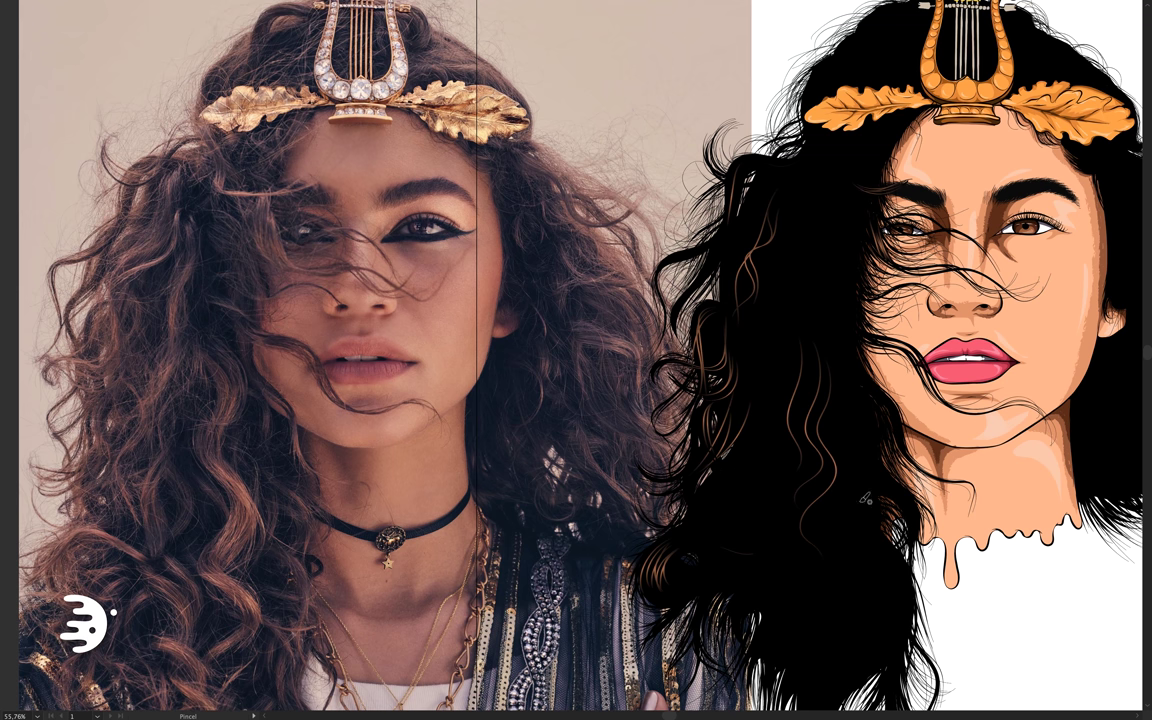
drag(722, 237, 682, 300)
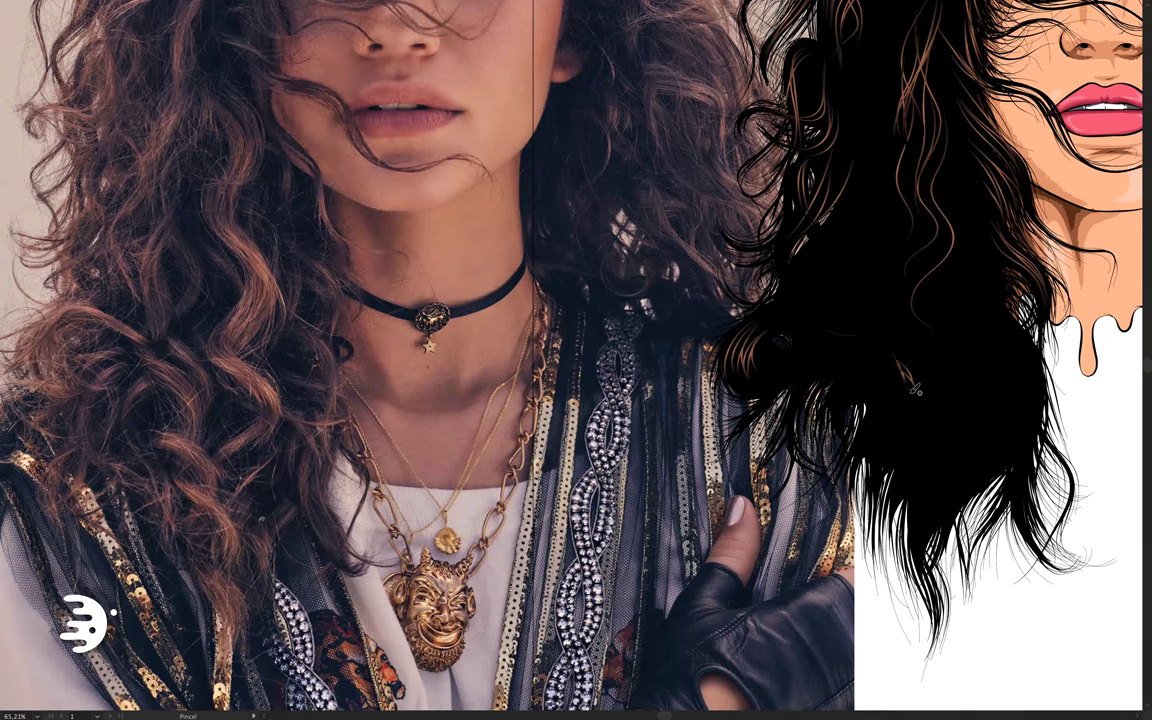
Add more brown strands to the lower hair, beside the neck and down to its ends.
drag(908, 384, 887, 427)
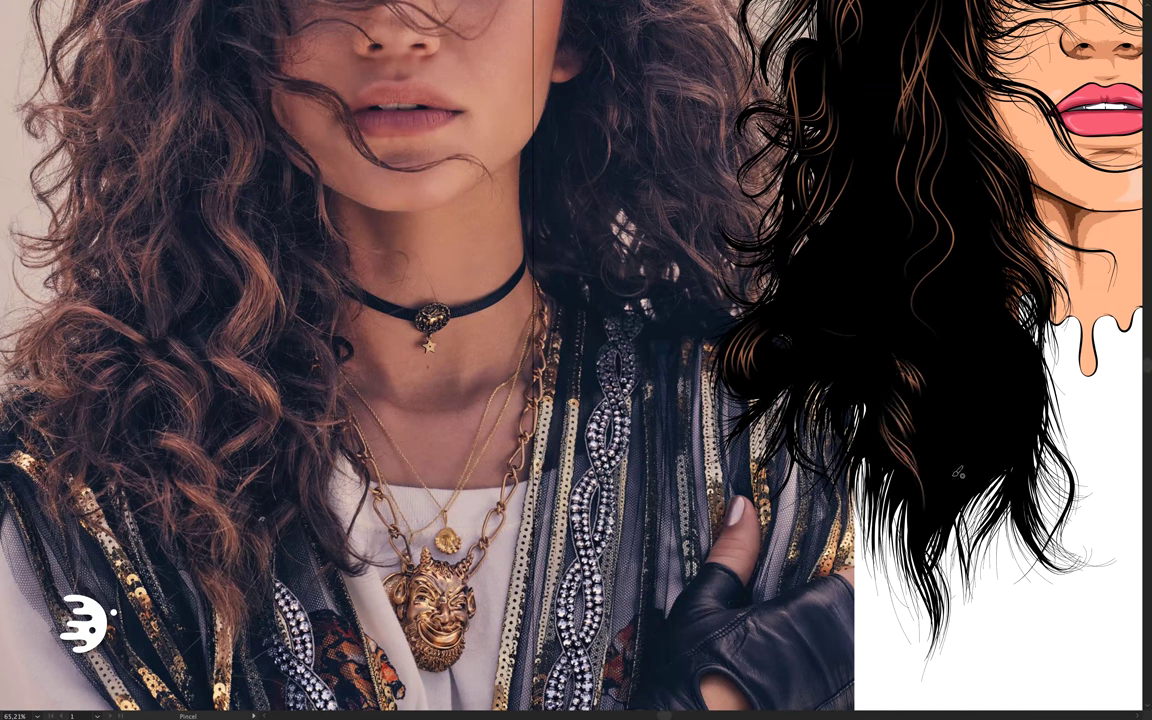
drag(940, 378, 974, 433)
drag(897, 266, 935, 400)
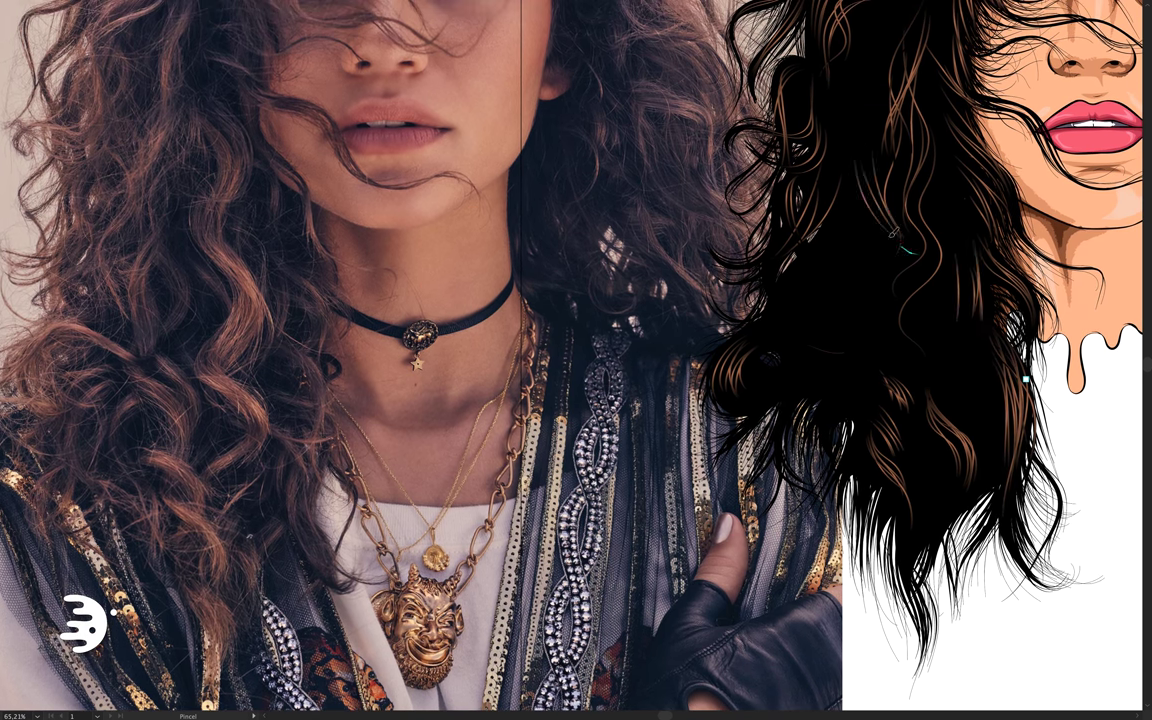
scroll(830, 200, up, 3)
drag(840, 175, 797, 233)
scroll(797, 233, down, 2)
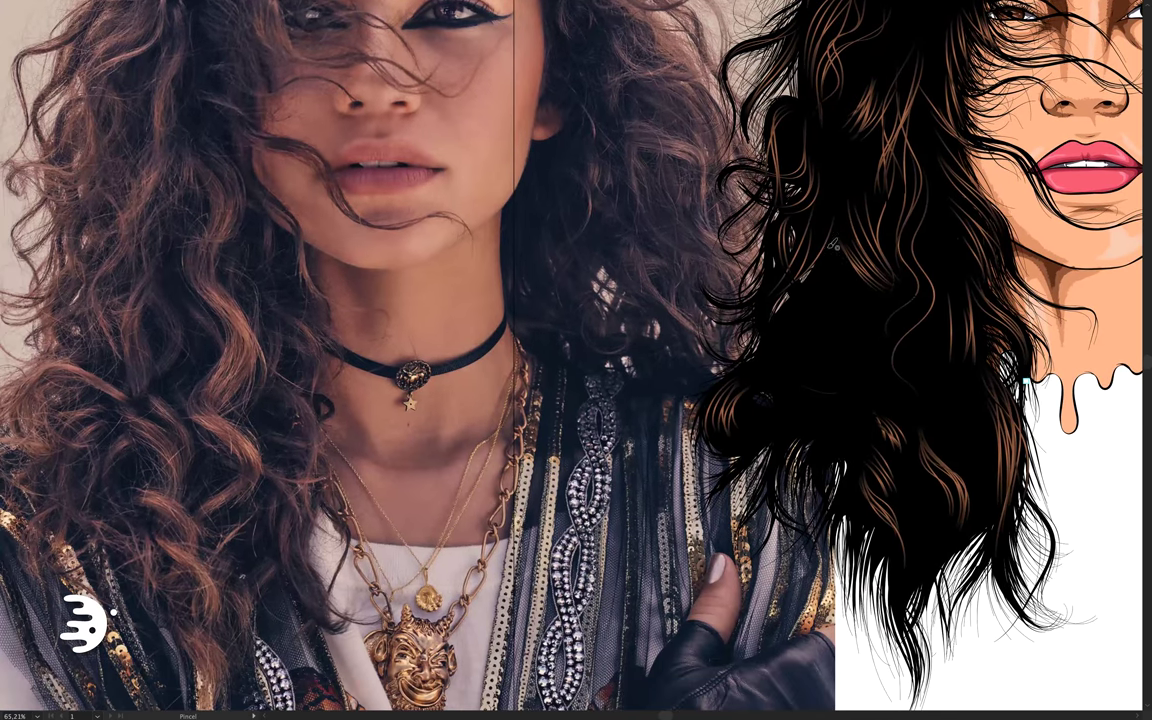
drag(850, 445, 828, 260)
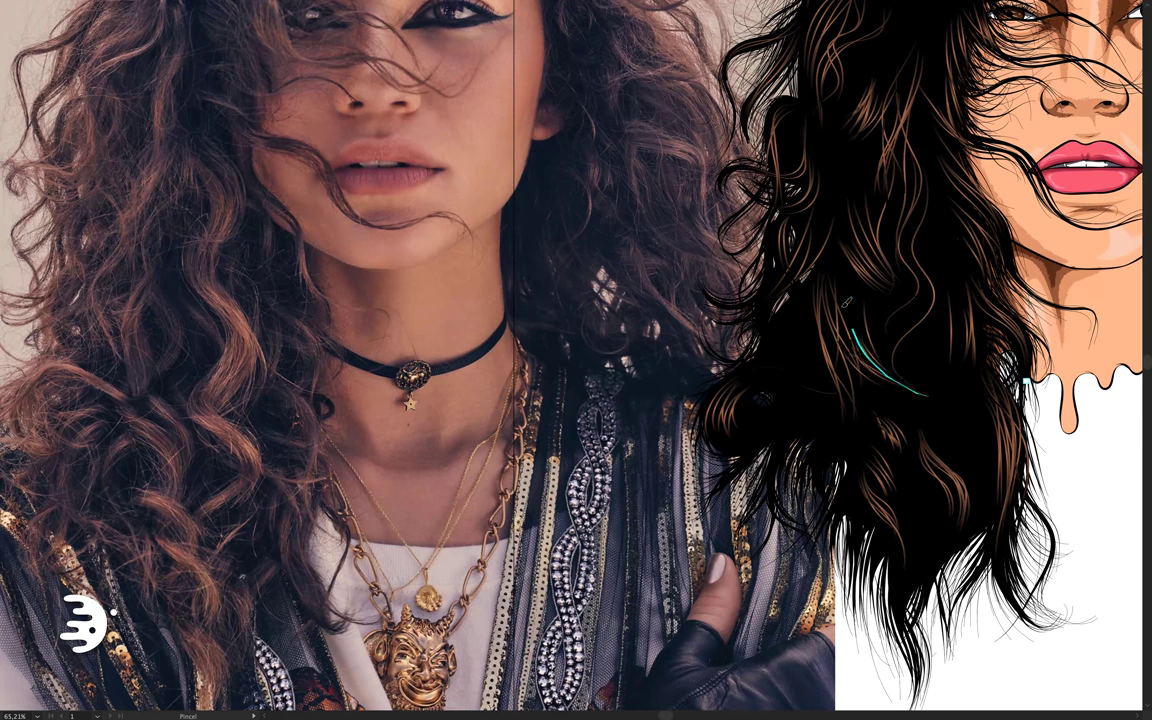
scroll(800, 320, down, 1)
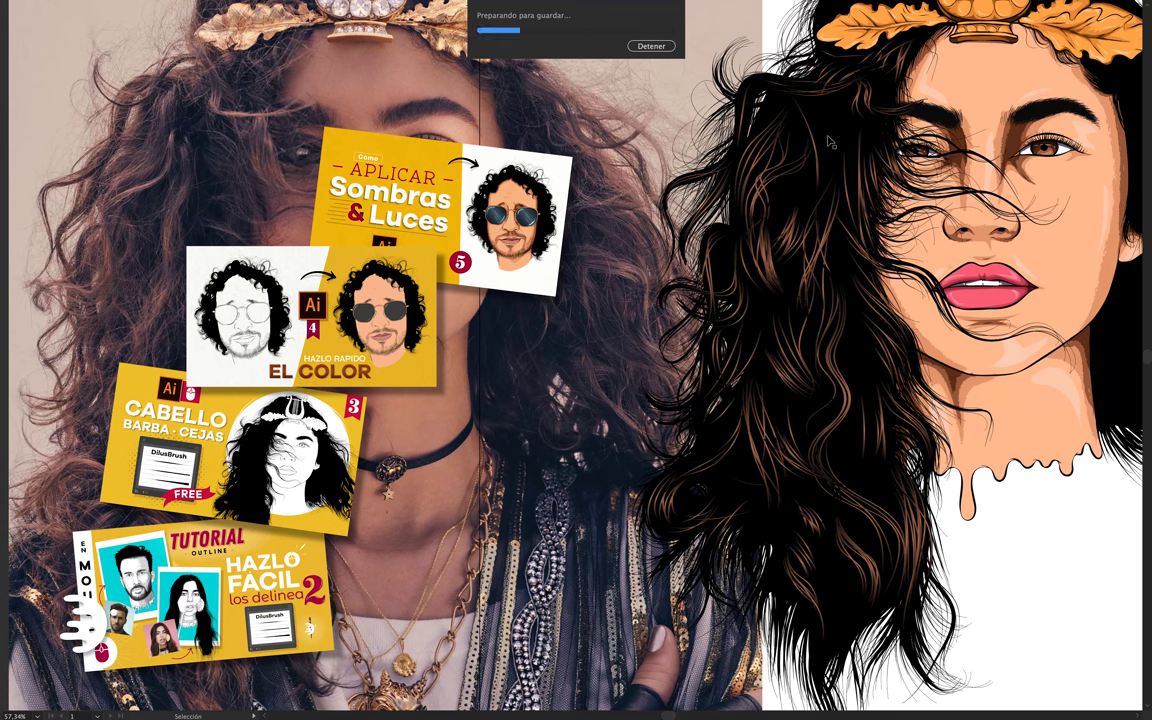
Paint short brown highlight strands near the top of the hair and the crown.
drag(822, 178, 836, 137)
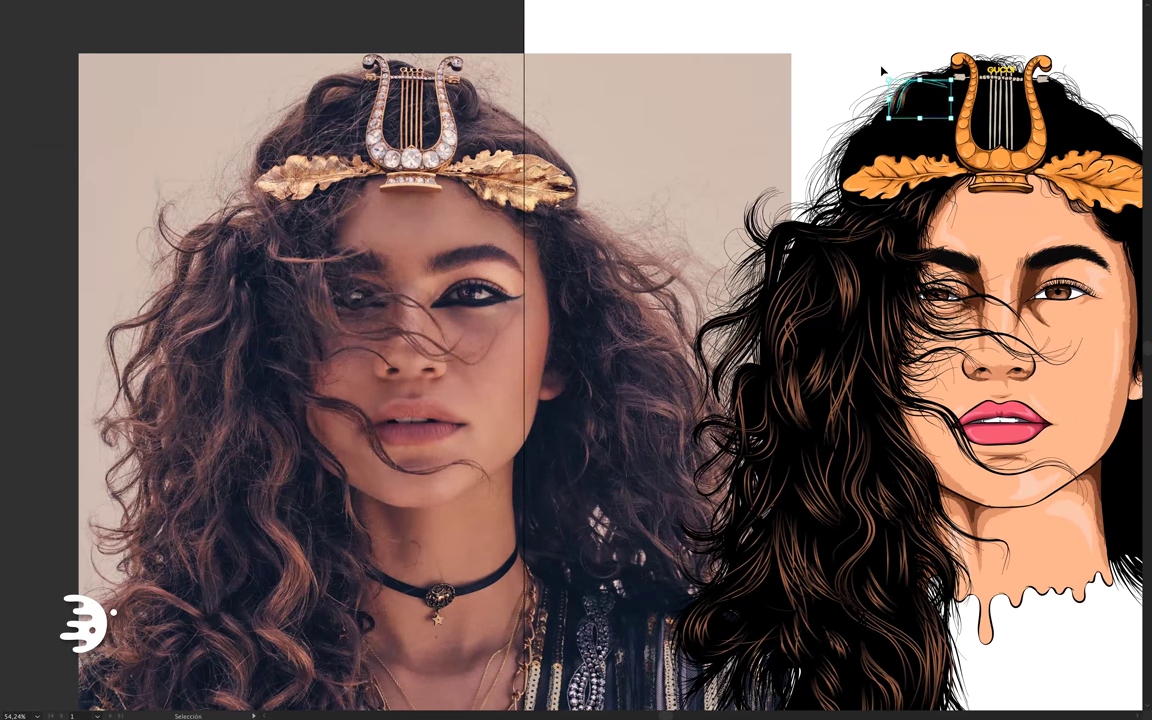
click(883, 71)
key(b)
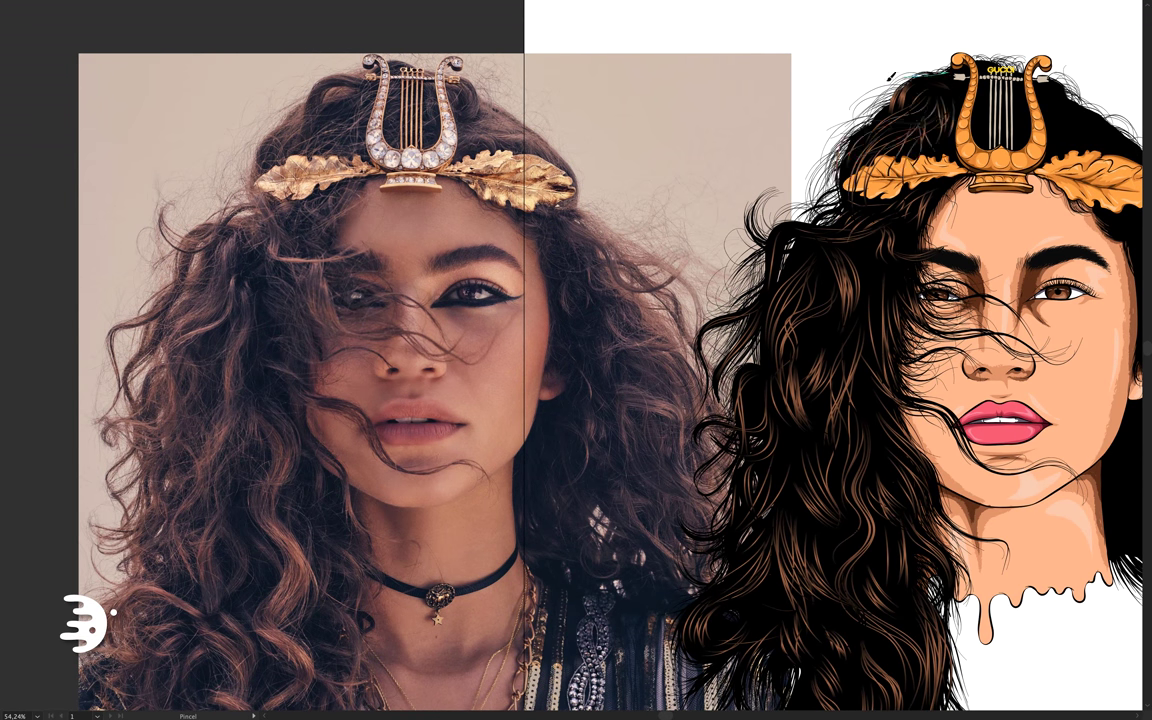
drag(850, 100, 760, 175)
scroll(840, 90, up, 1)
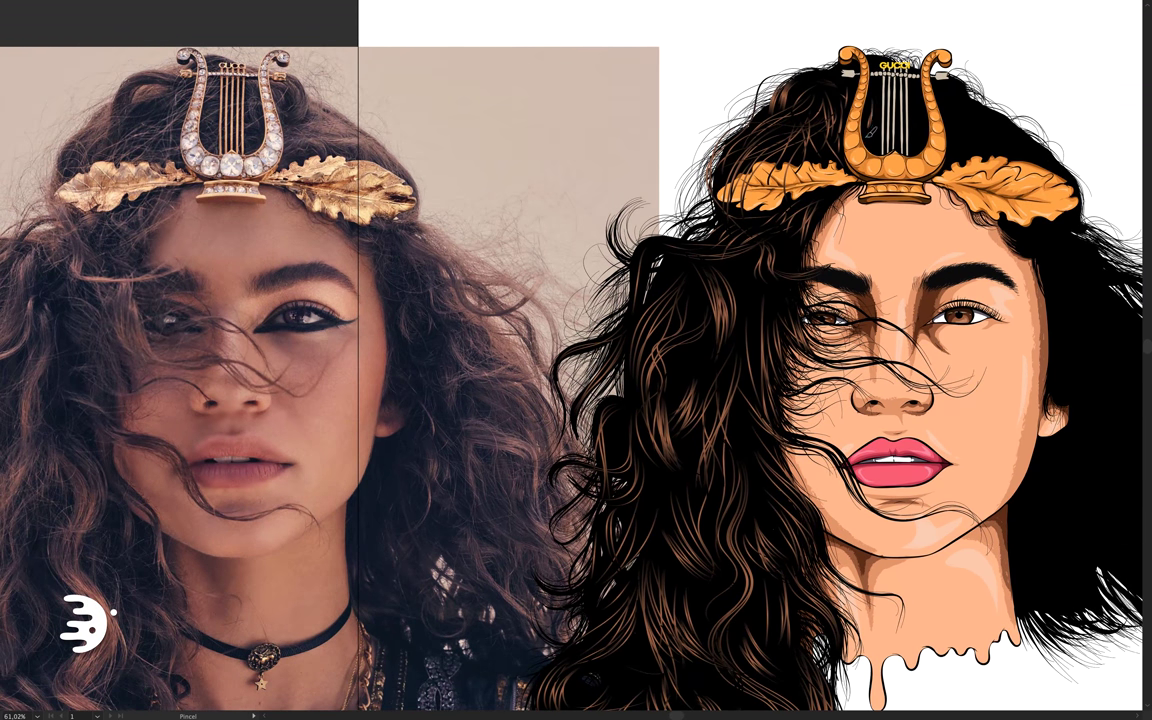
drag(915, 145, 915, 92)
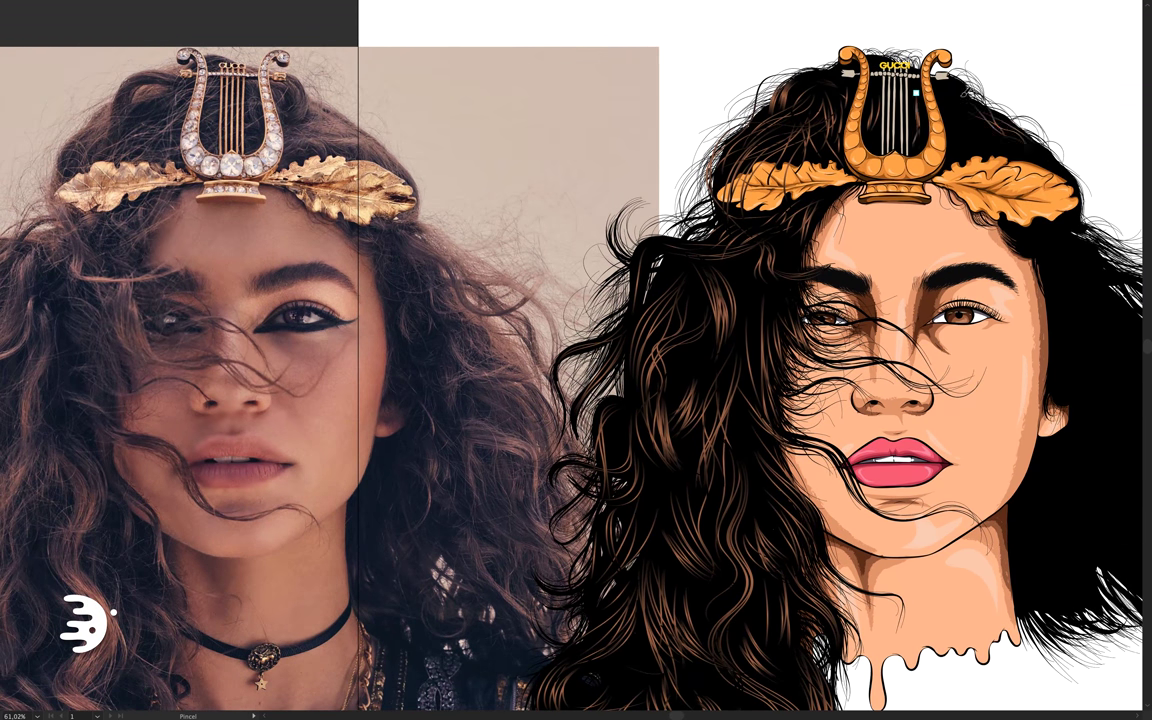
Add strands beside the crown and through the hair right of the face, then zoom out.
key(Tab)
key(Tab)
drag(1038, 158, 1025, 153)
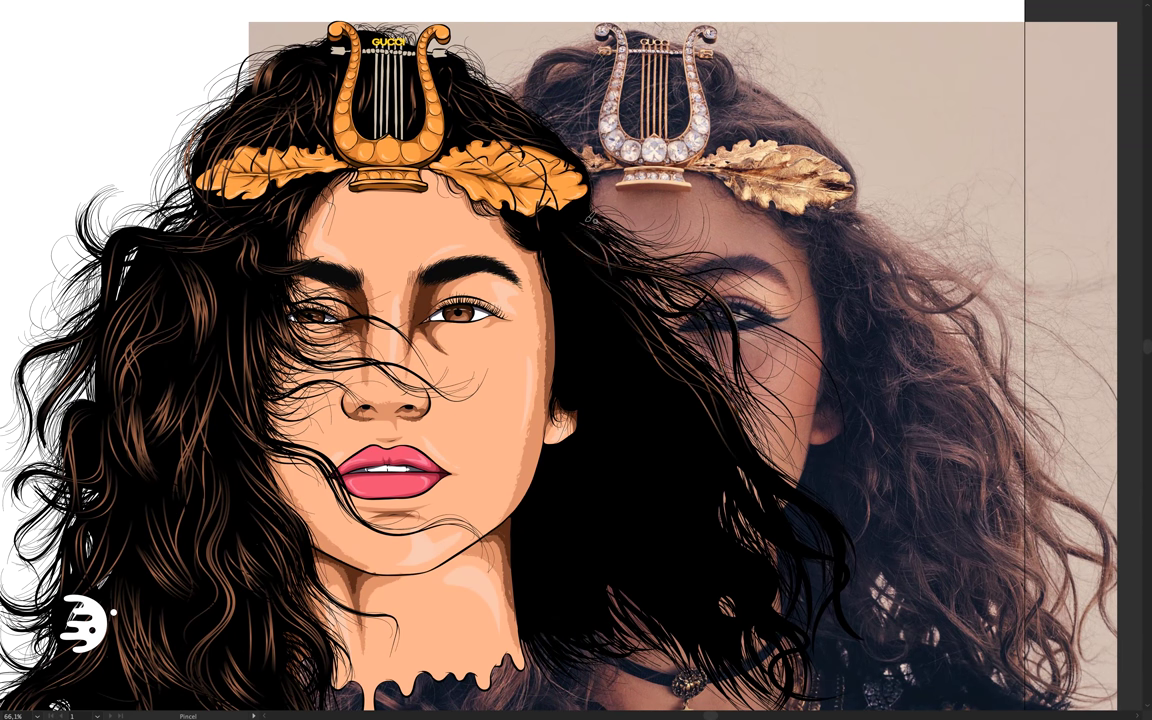
drag(545, 338, 648, 494)
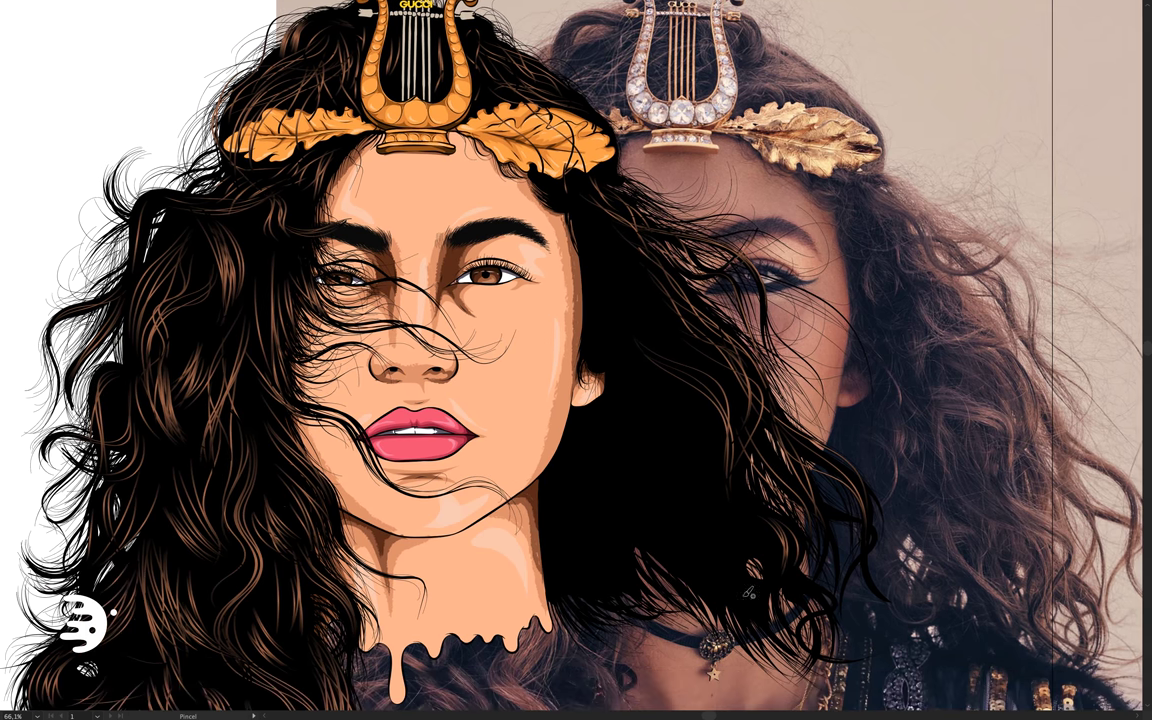
drag(674, 530, 670, 412)
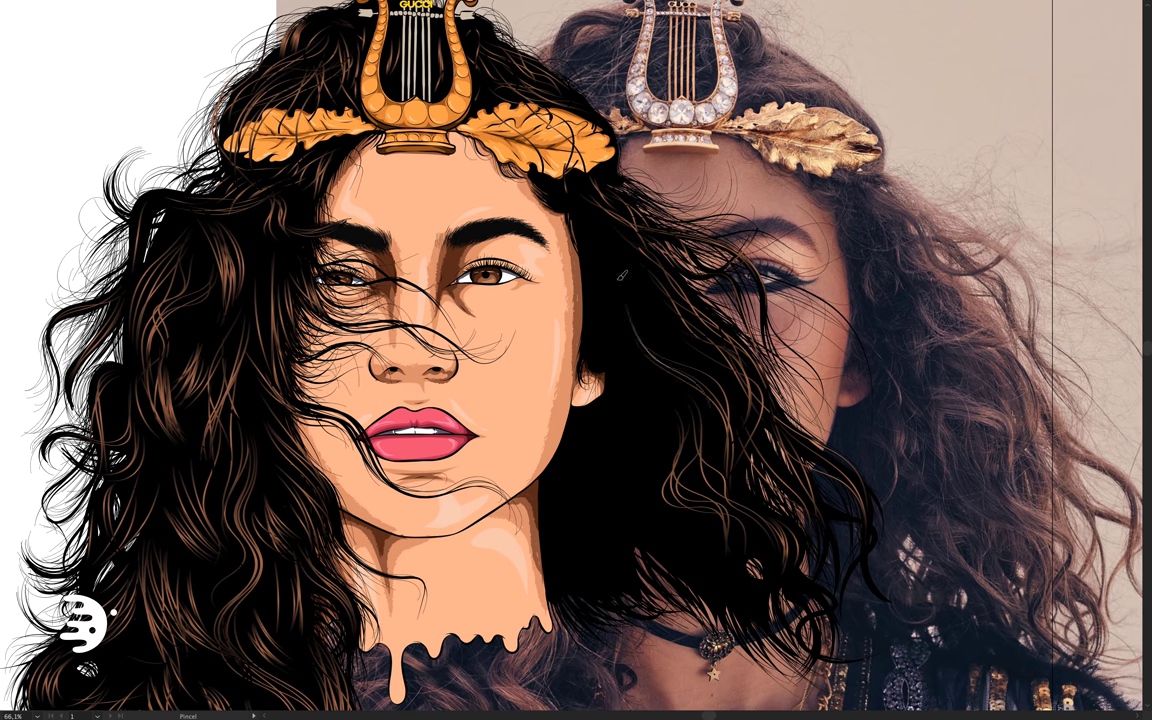
right_click(728, 460)
key(Escape)
scroll(727, 505, down, 1)
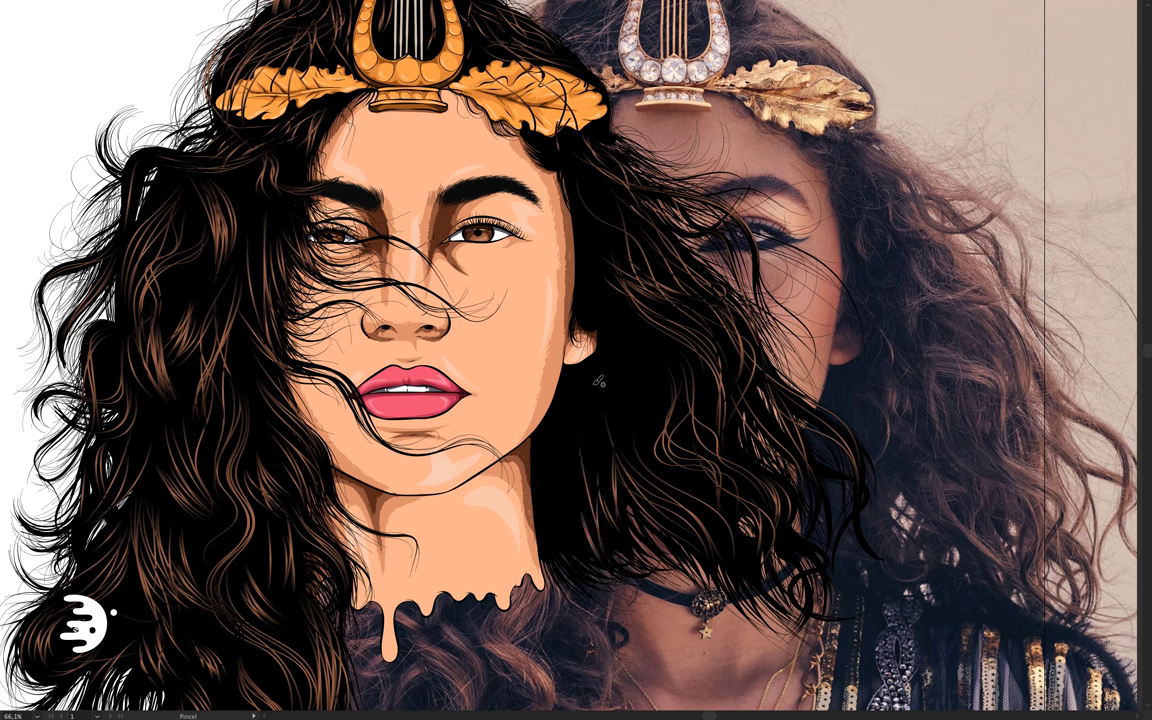
alt+scroll(730, 345, down, 5)
Bring the panels back and hide the reference photo layer.
key(Tab)
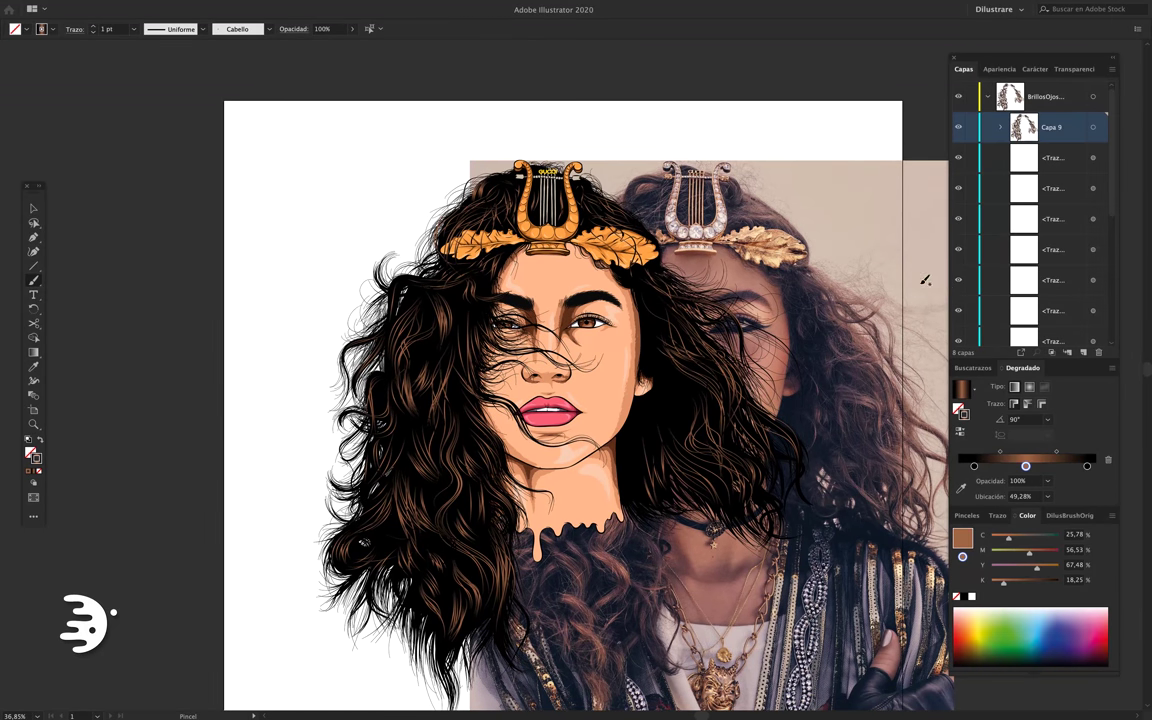
scroll(1006, 281, down, 5)
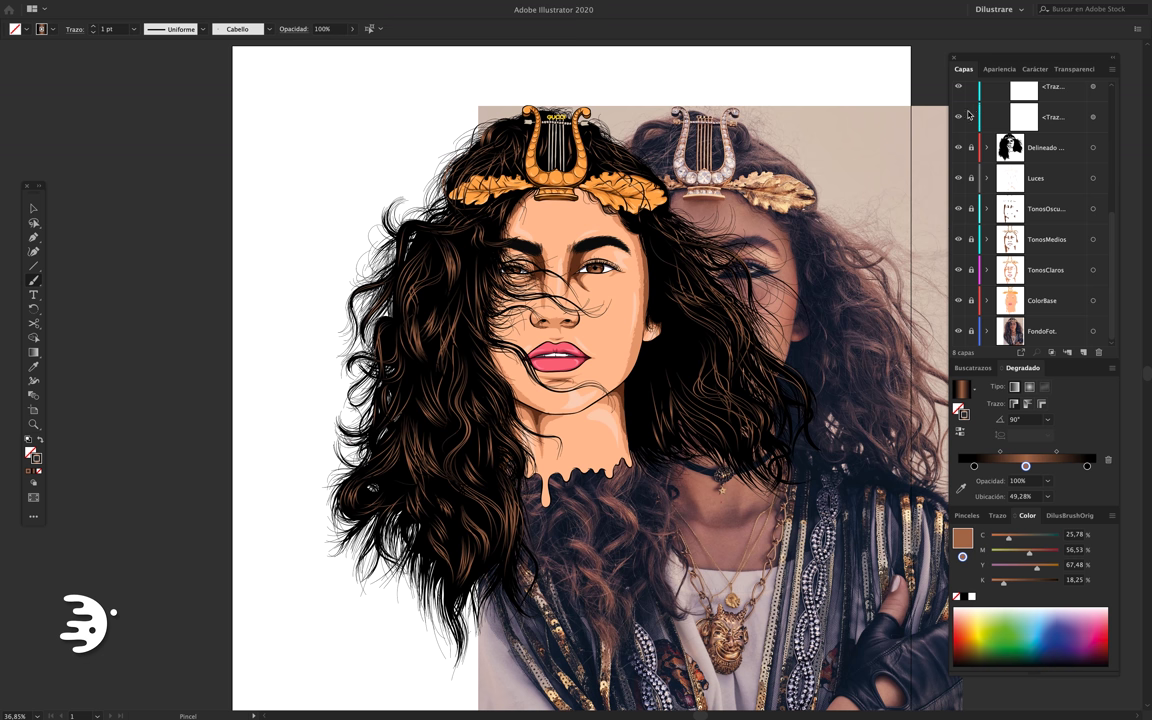
click(957, 332)
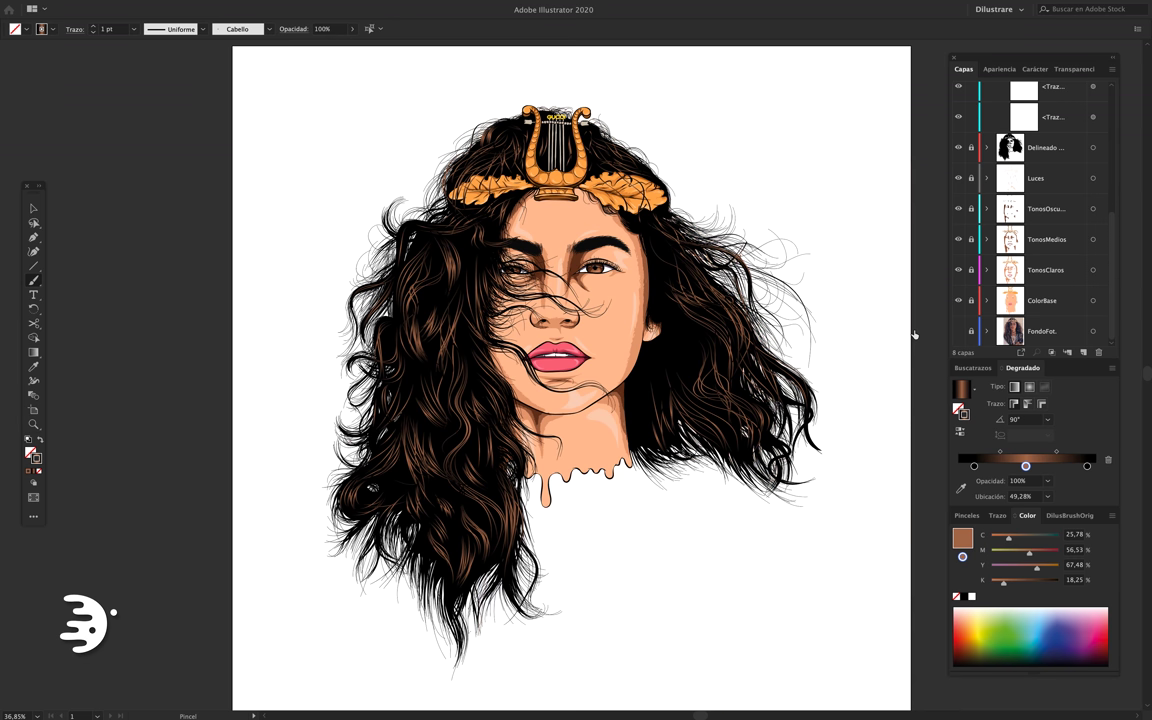
scroll(847, 323, left, 2)
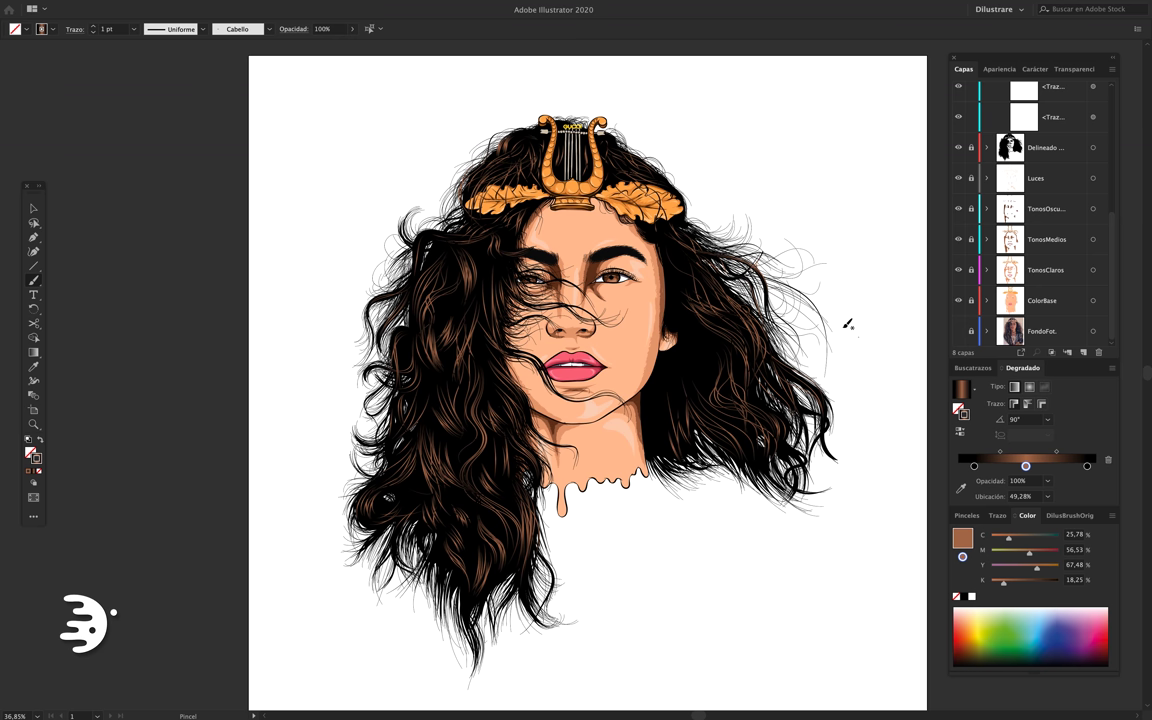
Select a hair group right of the face and open the Seleccionar > Mismo submenu.
key(v)
click(705, 330)
key(f)
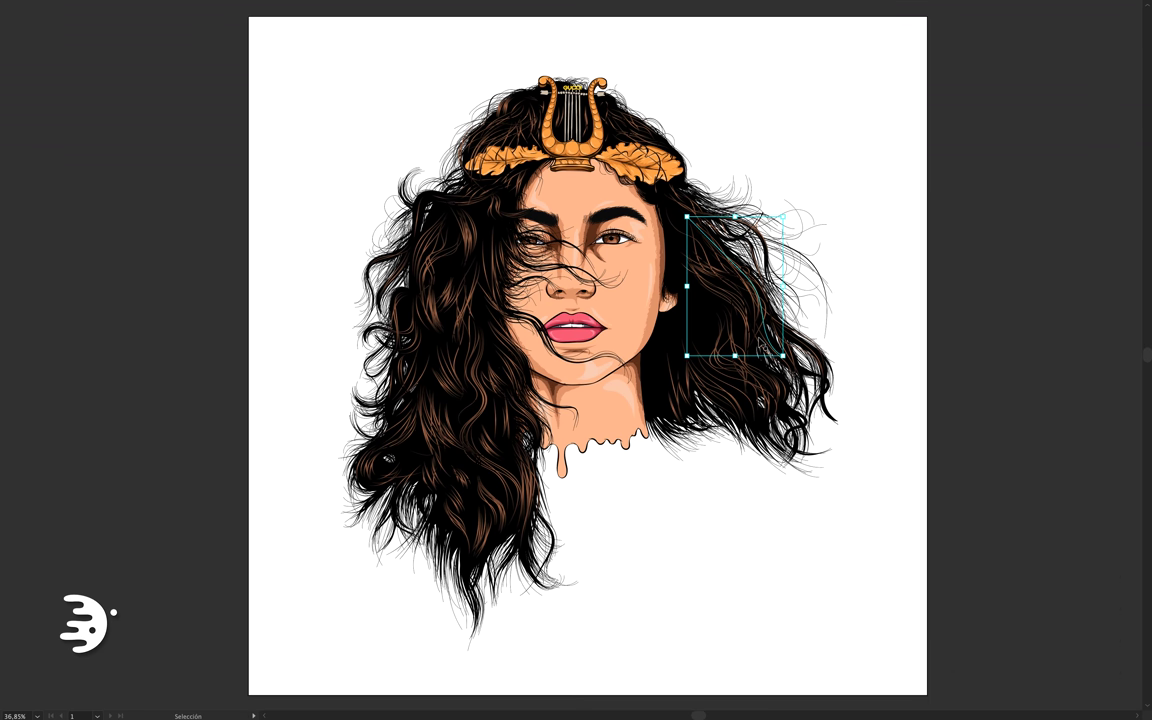
key(f)
key(f)
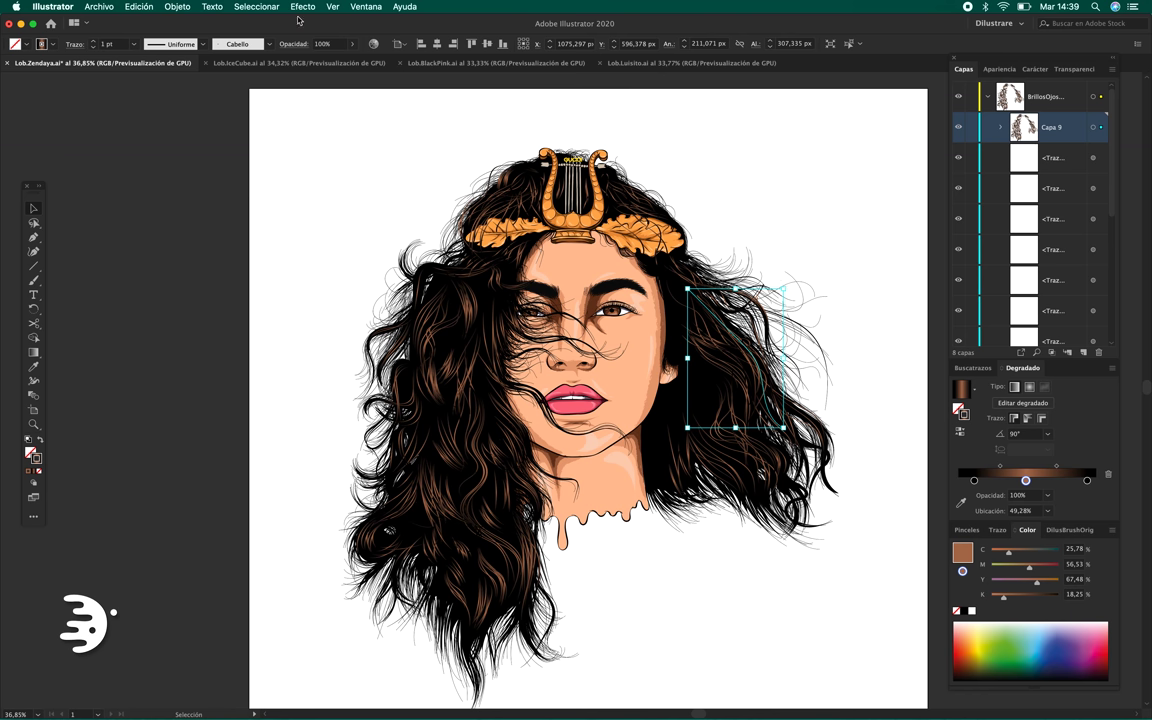
click(256, 7)
mouse_move(320, 127)
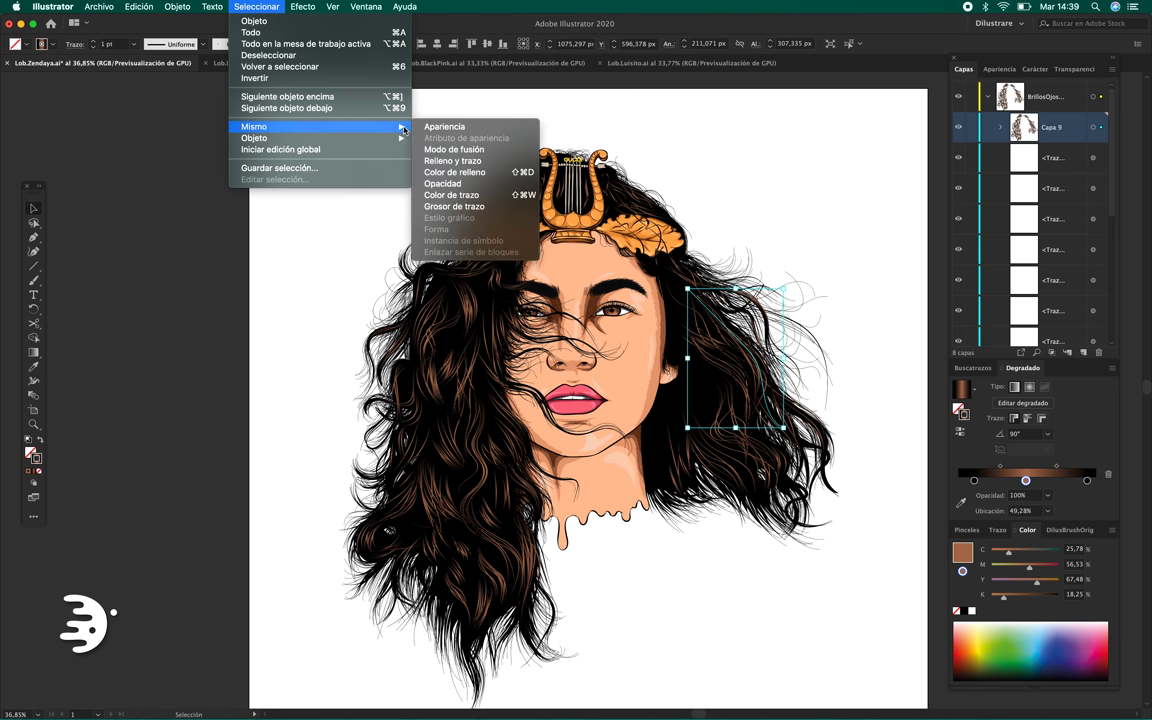
Select all strokes of the same weight and set them to 0.75 pt.
click(454, 206)
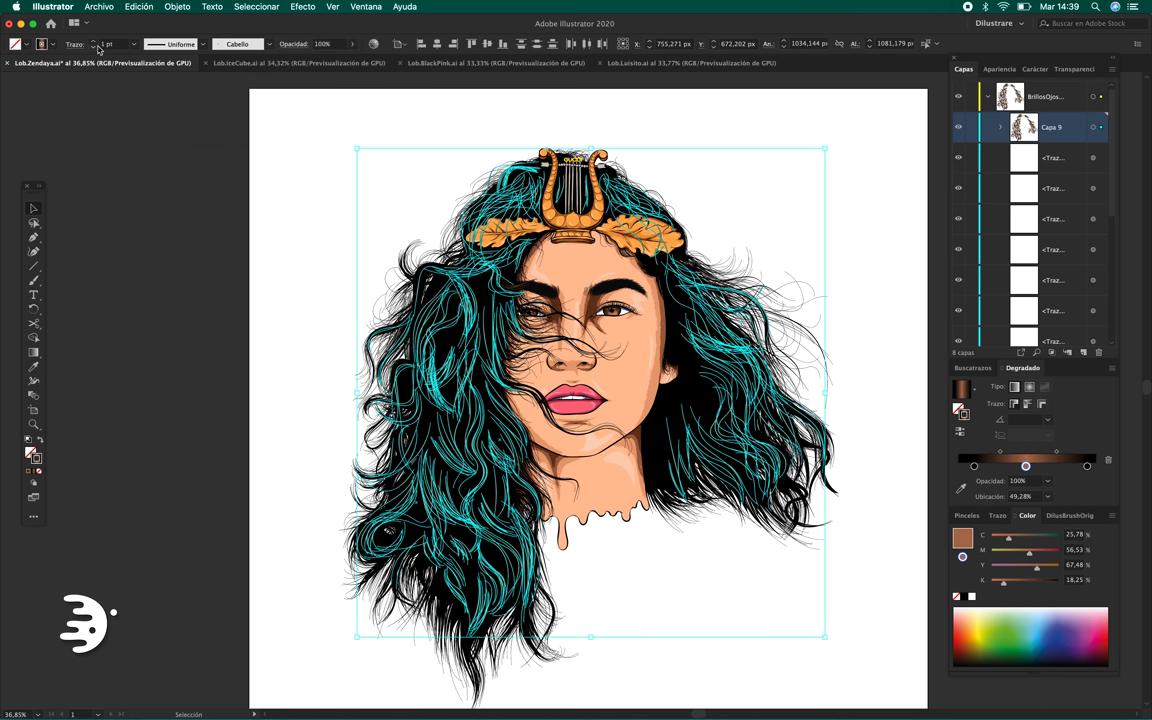
click(114, 44)
text(0,5)
click(324, 230)
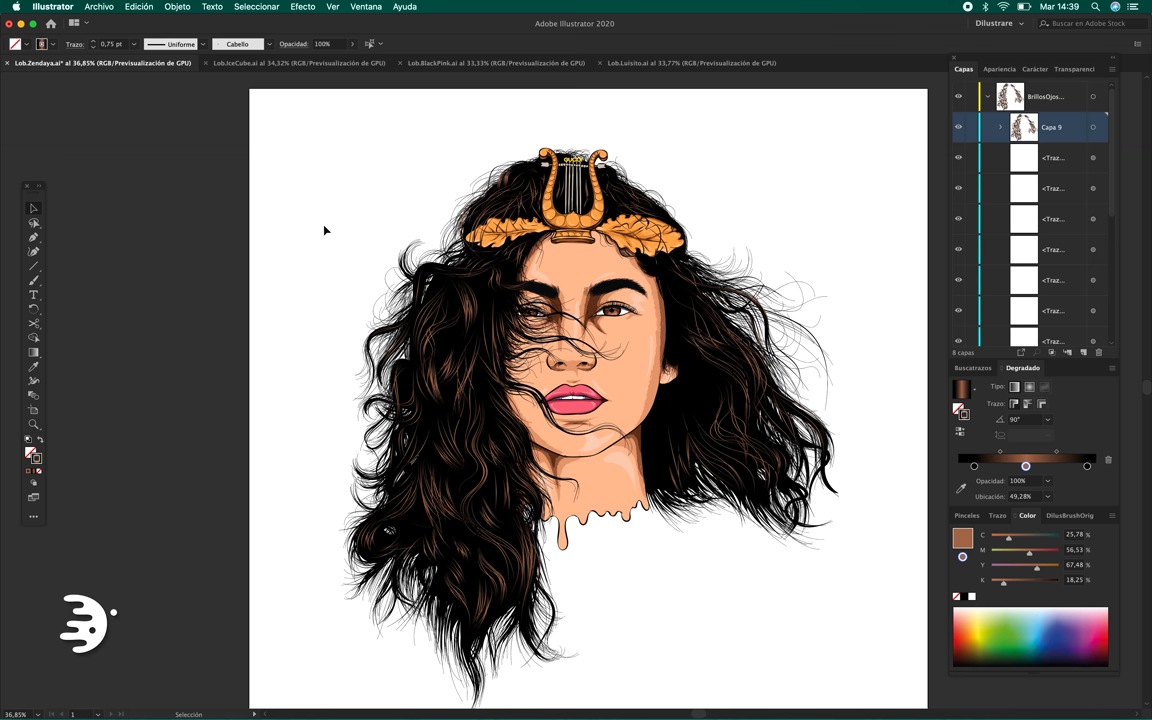
scroll(760, 170, right, 1)
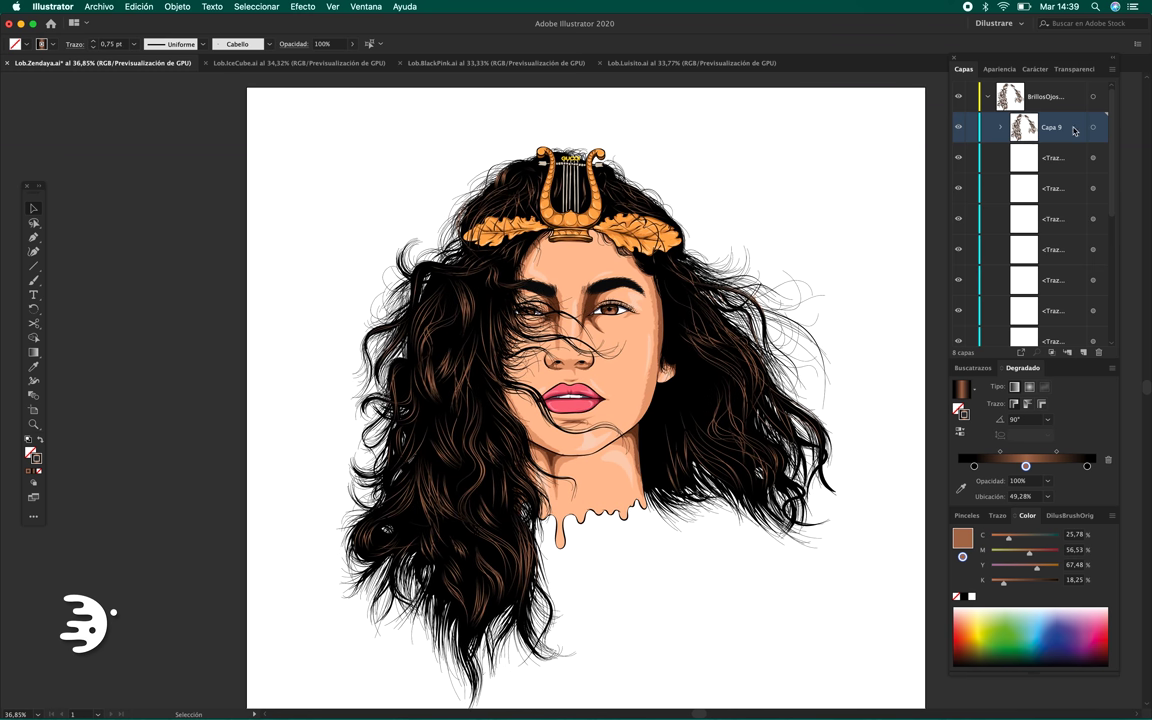
drag(1074, 130, 1086, 353)
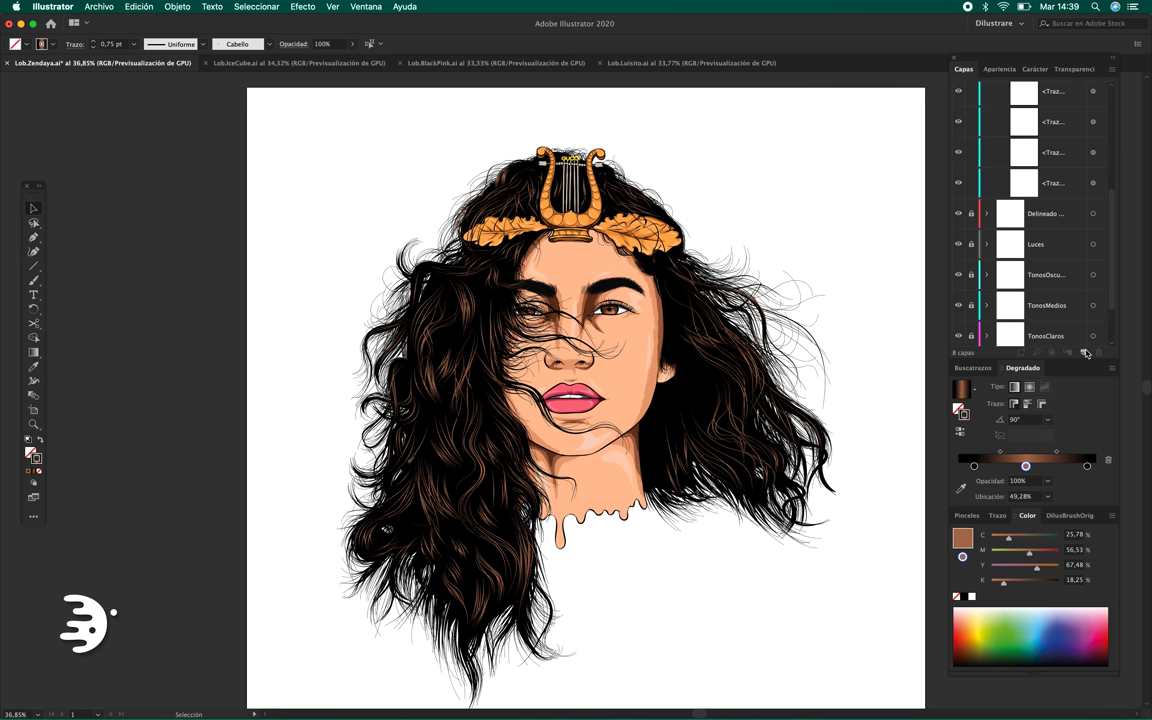
scroll(1092, 147, up, 5)
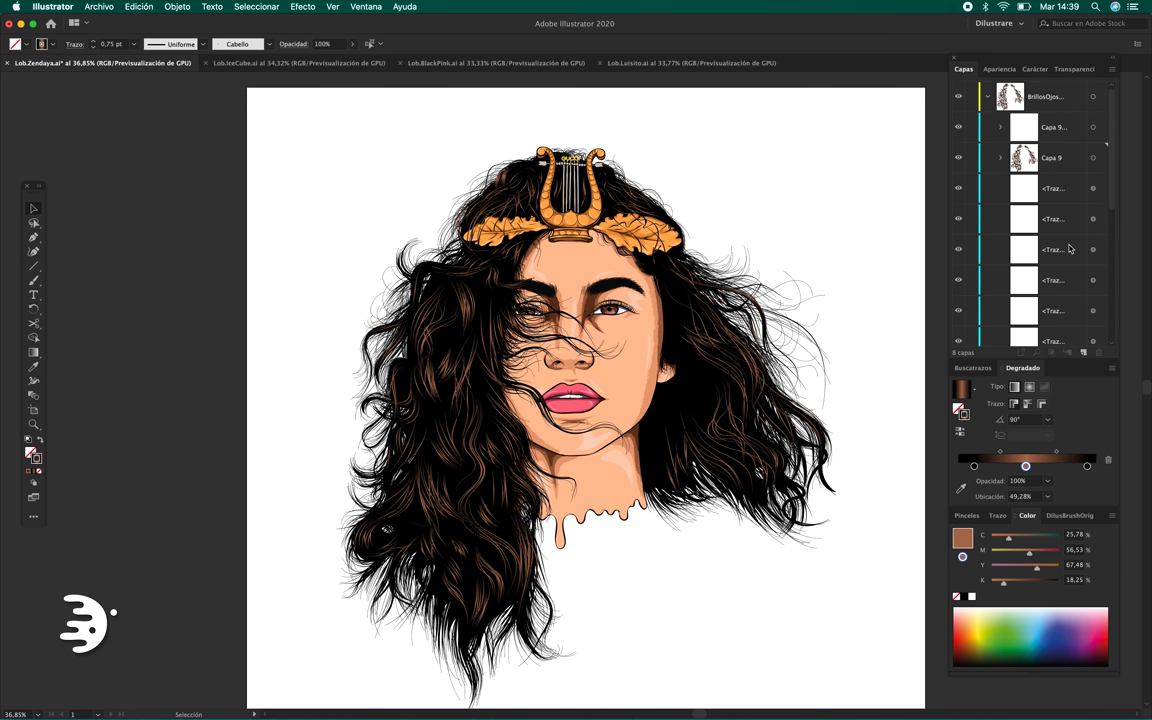
Scale the Capa 9 copy hair highlights slightly smaller and lower their opacity to about 25%.
click(1094, 127)
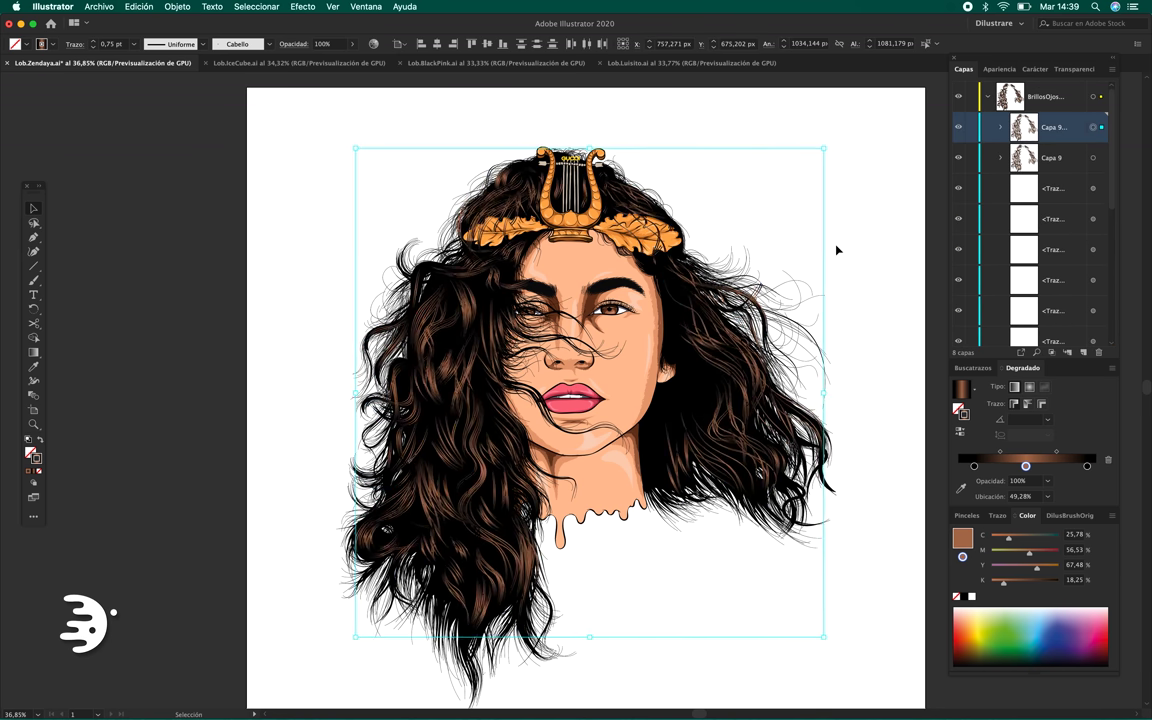
drag(826, 393, 820, 392)
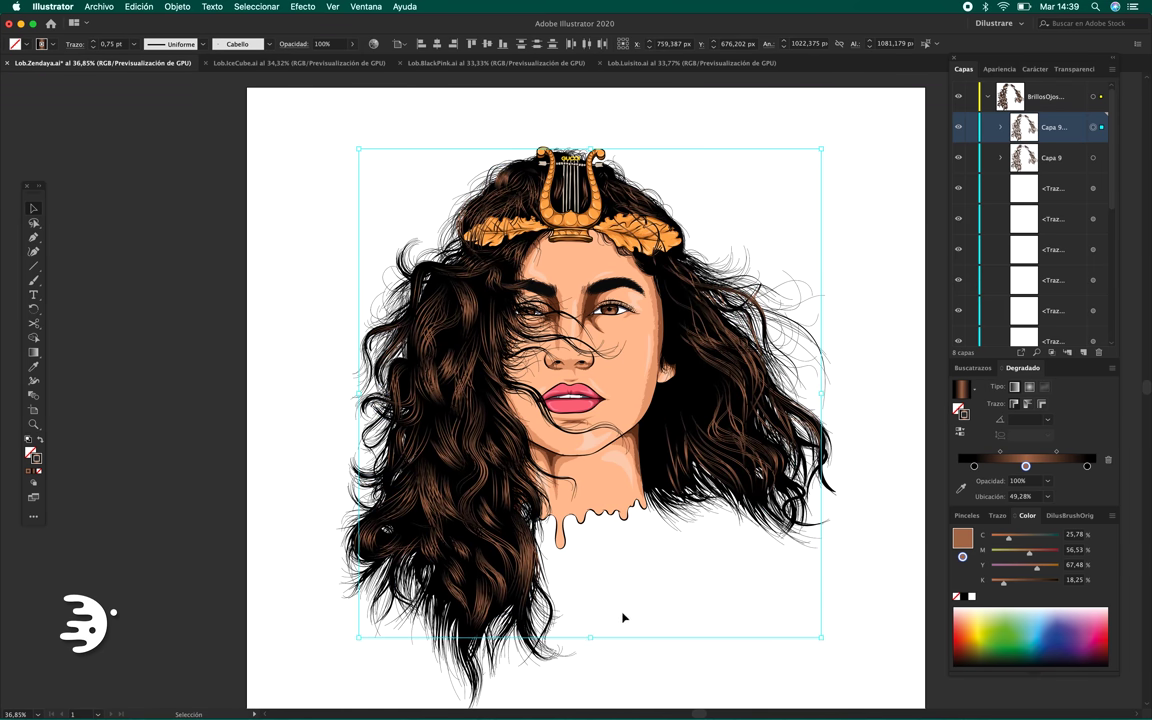
drag(591, 639, 591, 631)
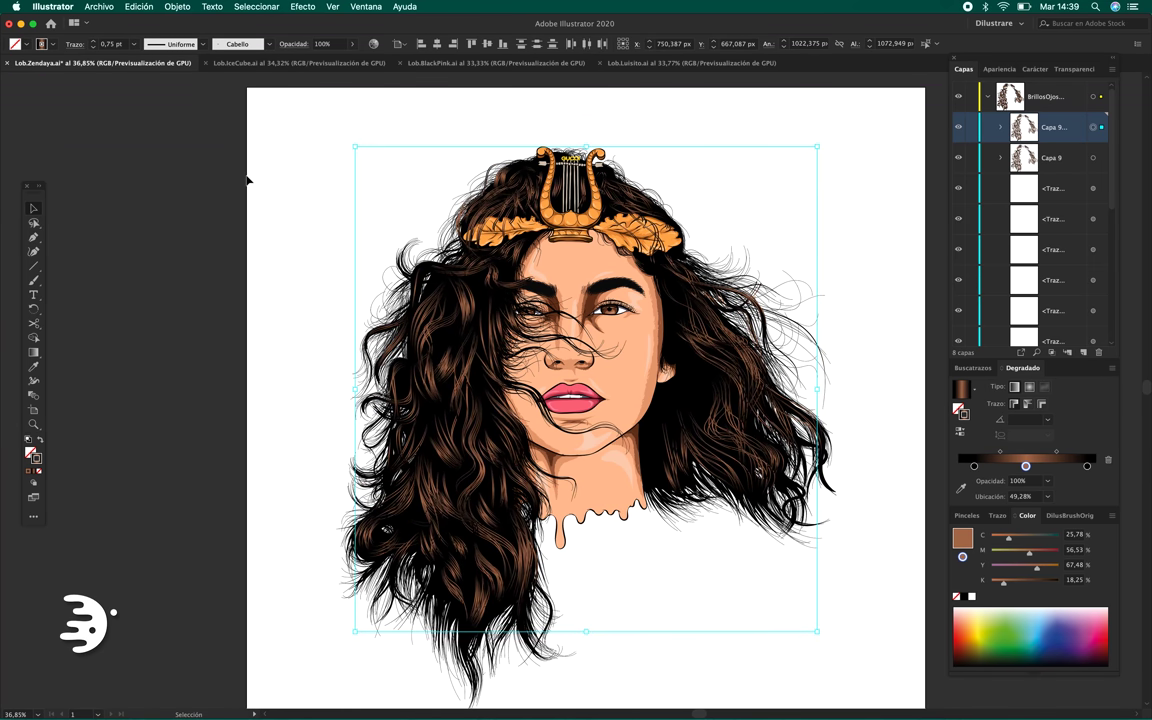
click(353, 45)
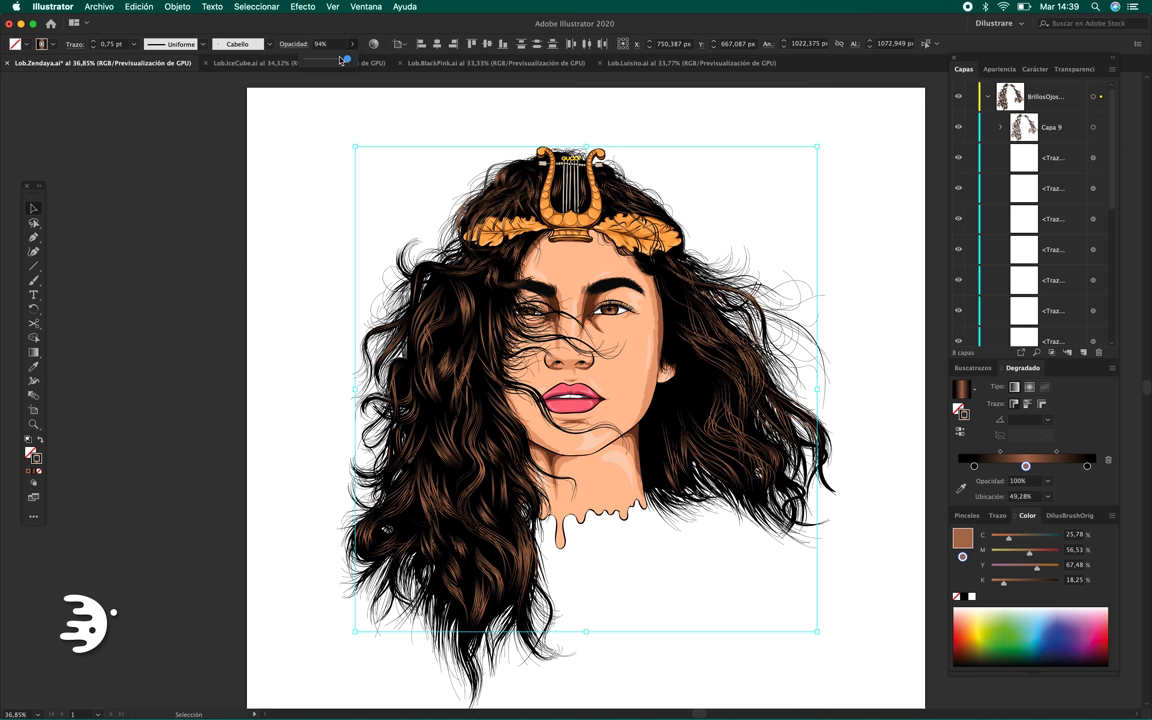
drag(326, 62, 321, 62)
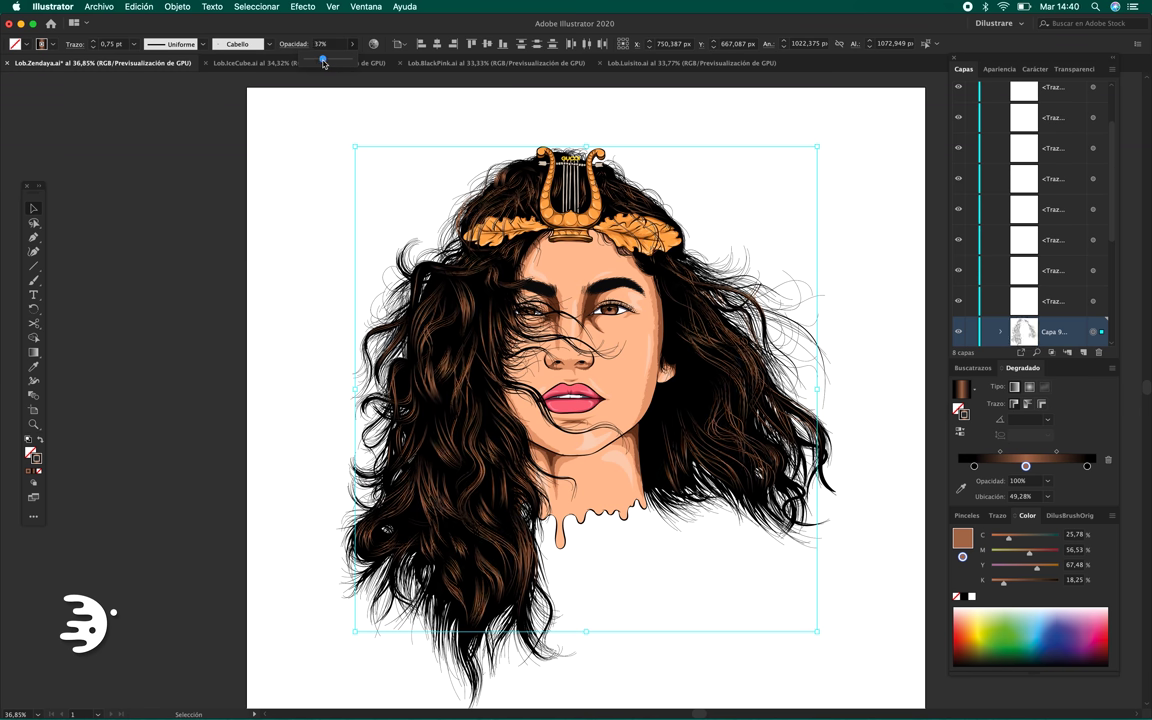
drag(586, 631, 586, 619)
click(353, 45)
click(318, 62)
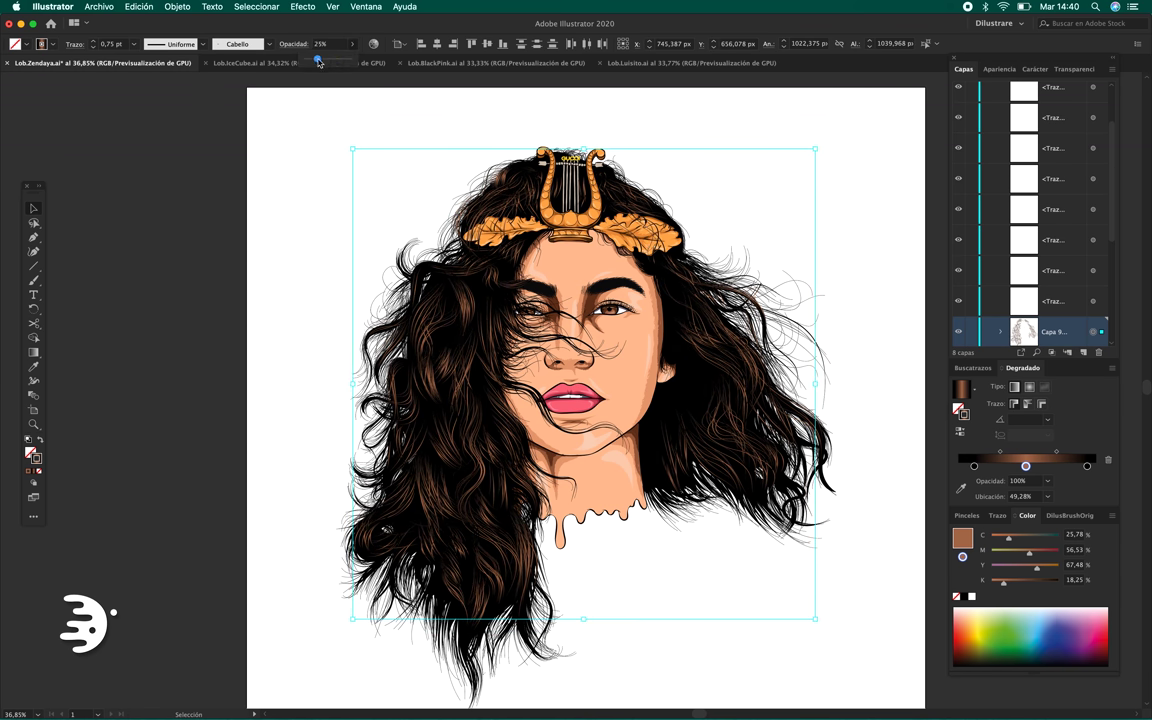
Add new layer Capa 11 above Capa 9 and lighten the stroke colour to a golden tan.
click(284, 238)
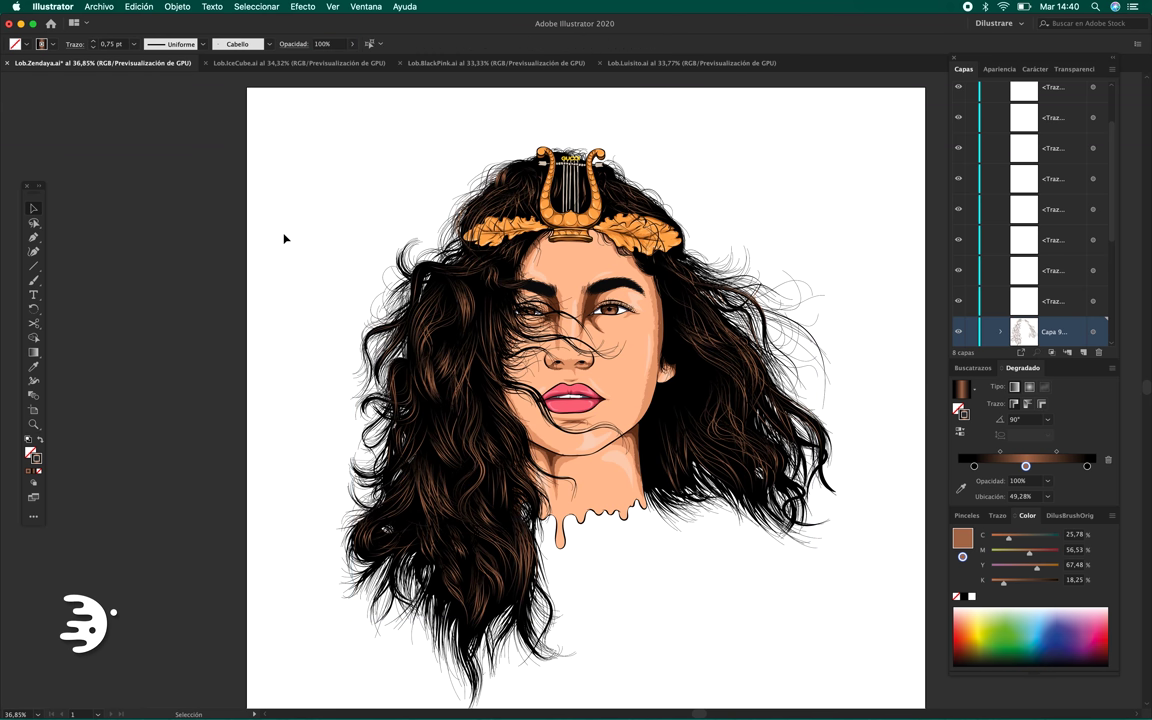
scroll(284, 238, down, 2)
scroll(284, 238, left, 2)
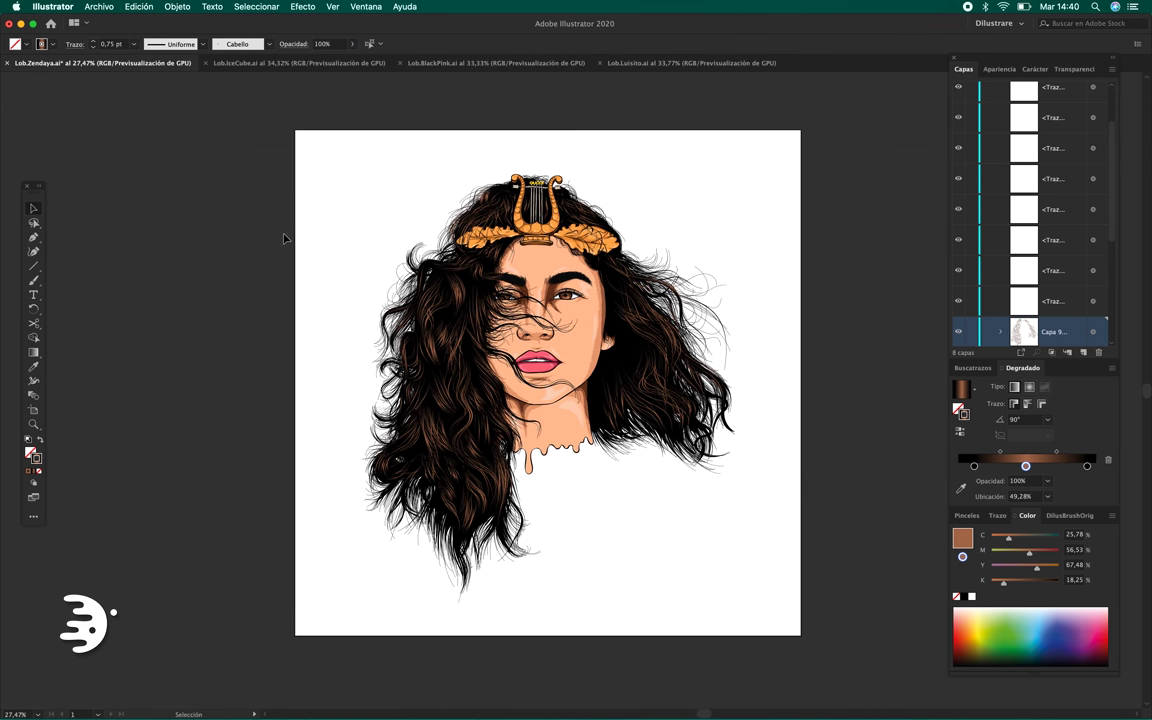
scroll(284, 238, up, 2)
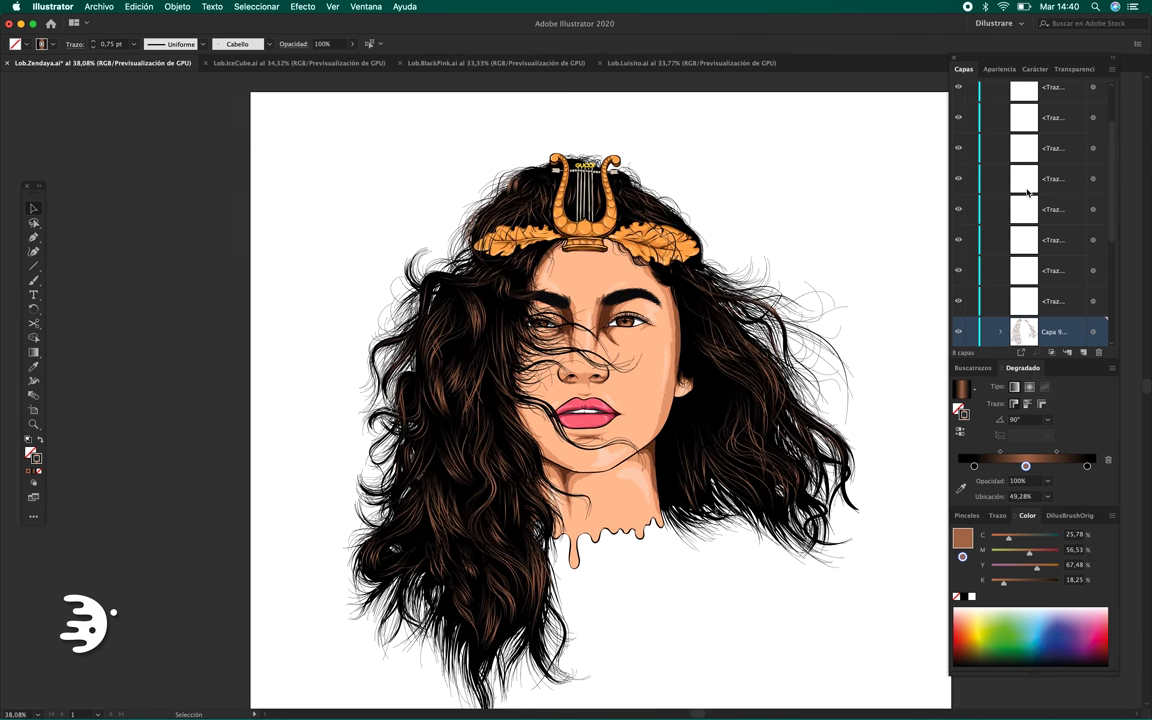
scroll(996, 108, up, 5)
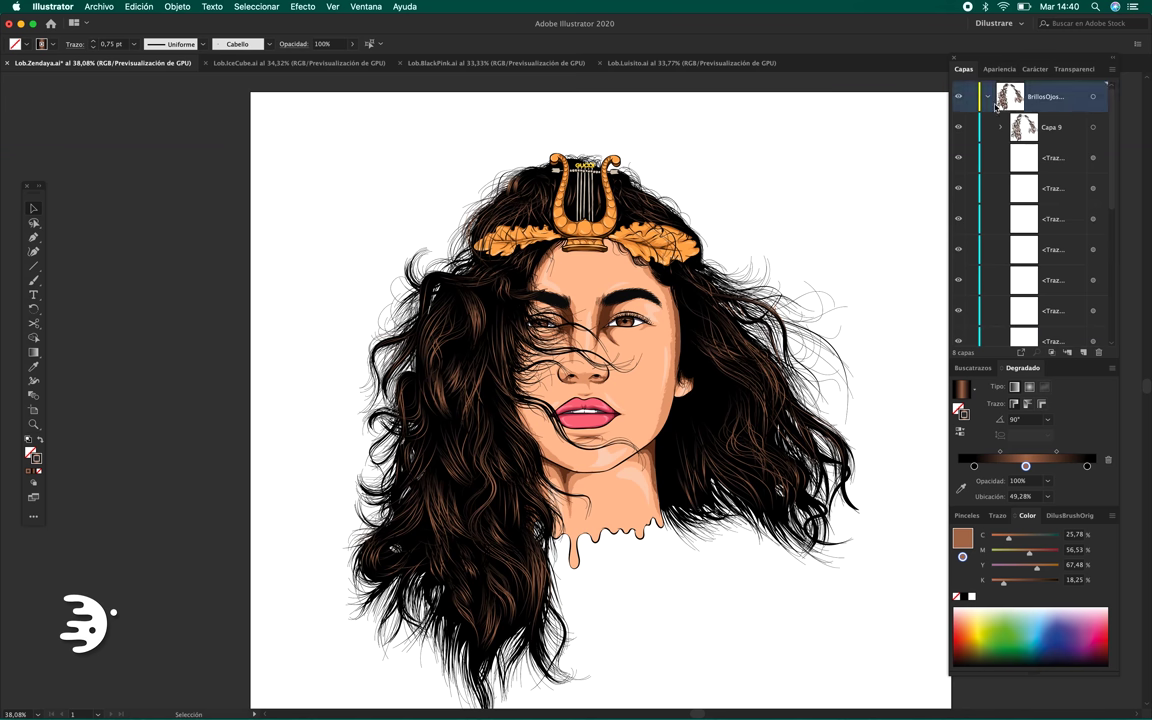
click(1068, 354)
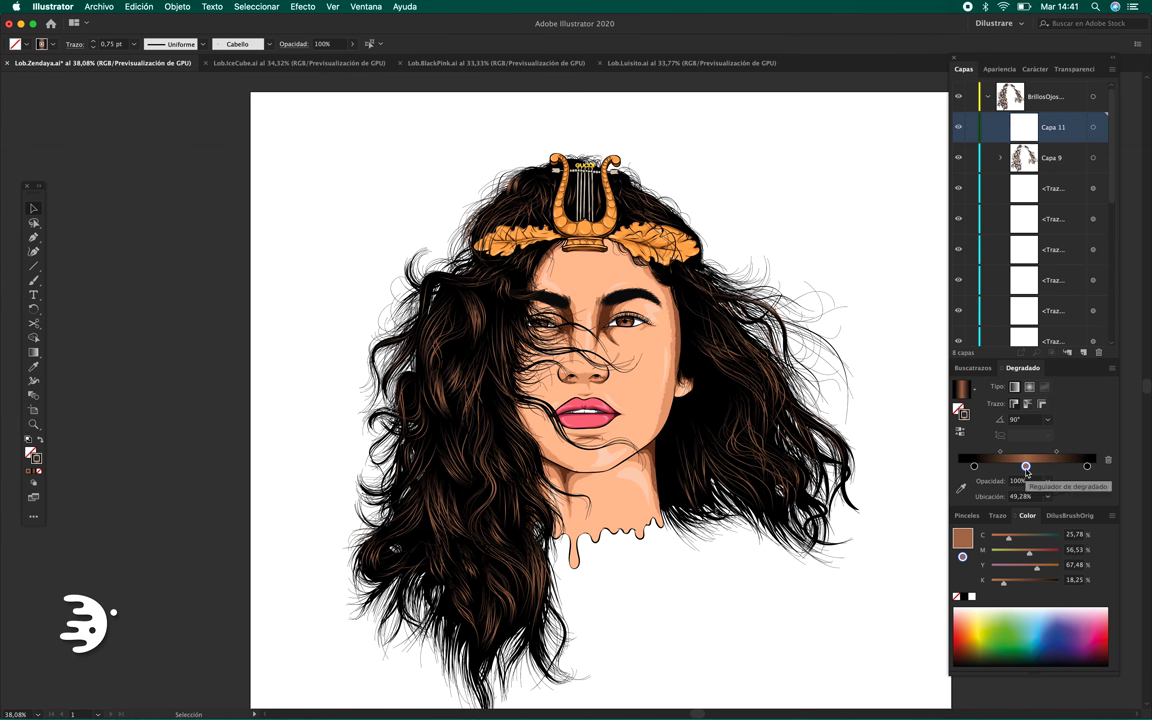
drag(1025, 554, 1017, 555)
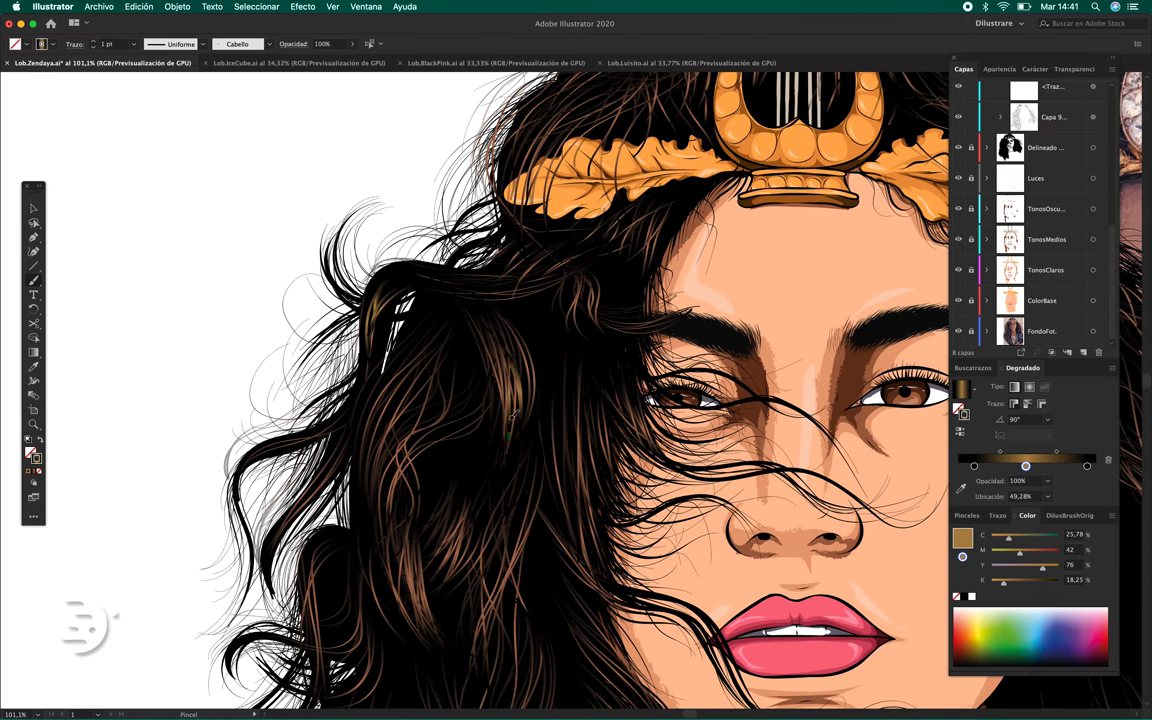
Paint a light tan highlight strand through the left hair and hide the reference photo.
scroll(470, 390, down, 2)
scroll(575, 512, down, 2)
drag(335, 625, 347, 497)
scroll(347, 495, down, 3)
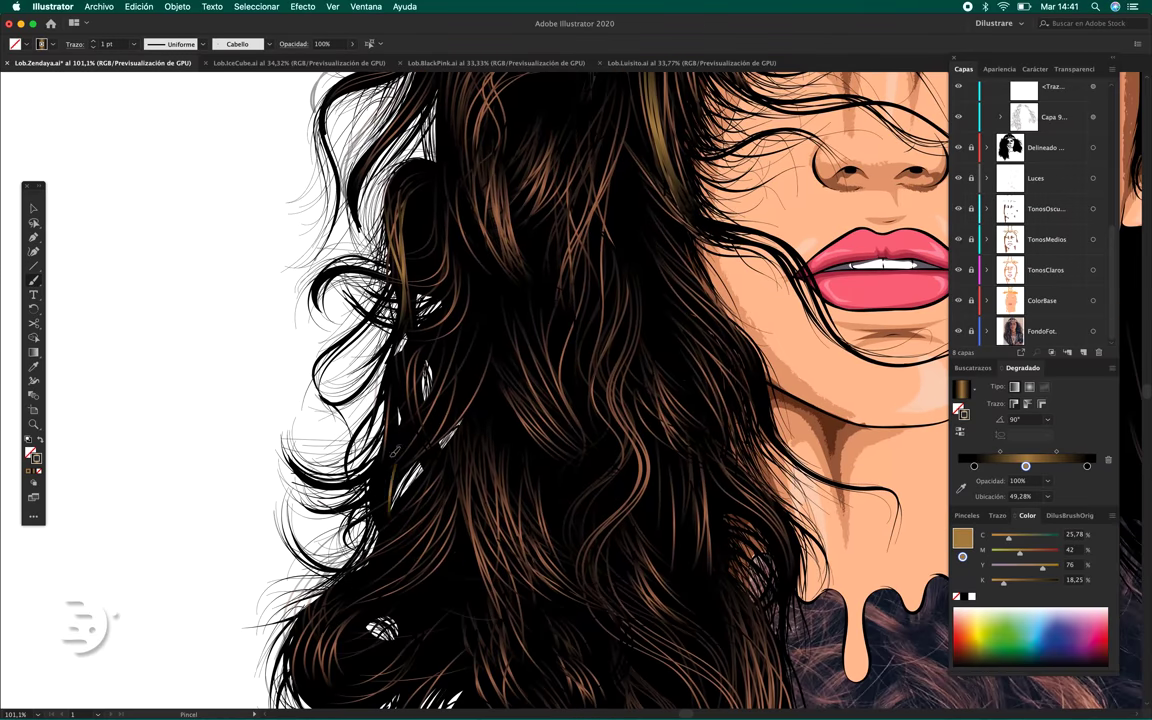
scroll(300, 400, down, 2)
scroll(238, 268, up, 2)
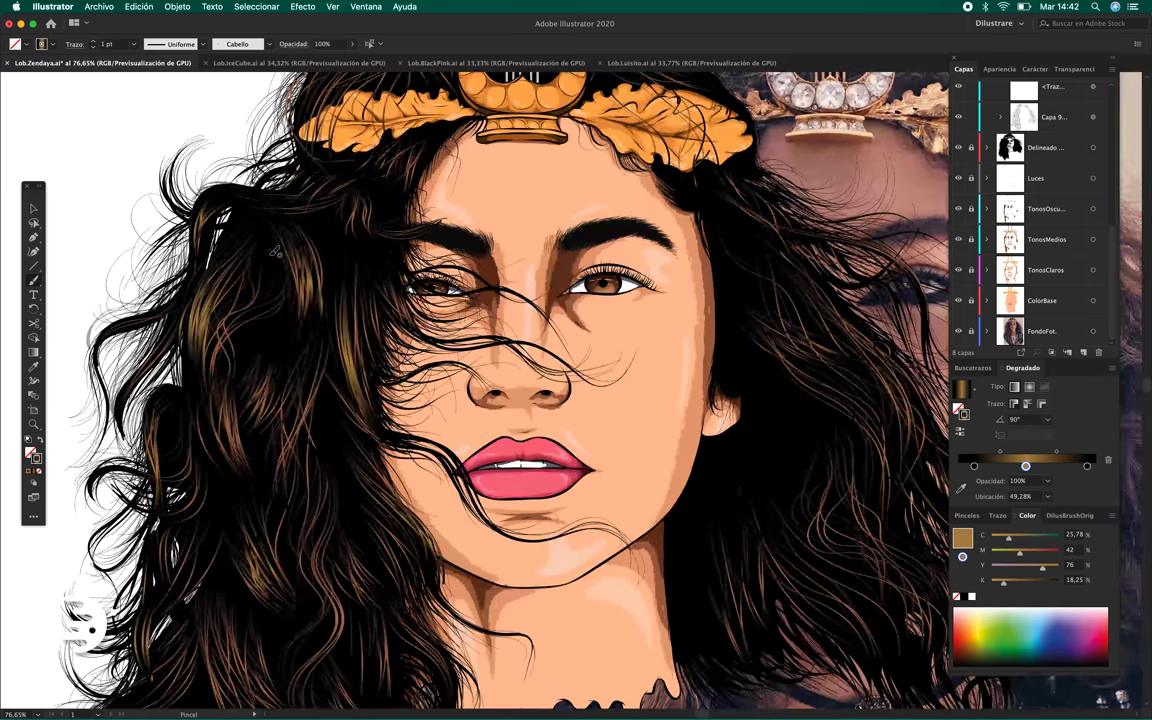
scroll(240, 262, down, 5)
scroll(400, 440, up, 5)
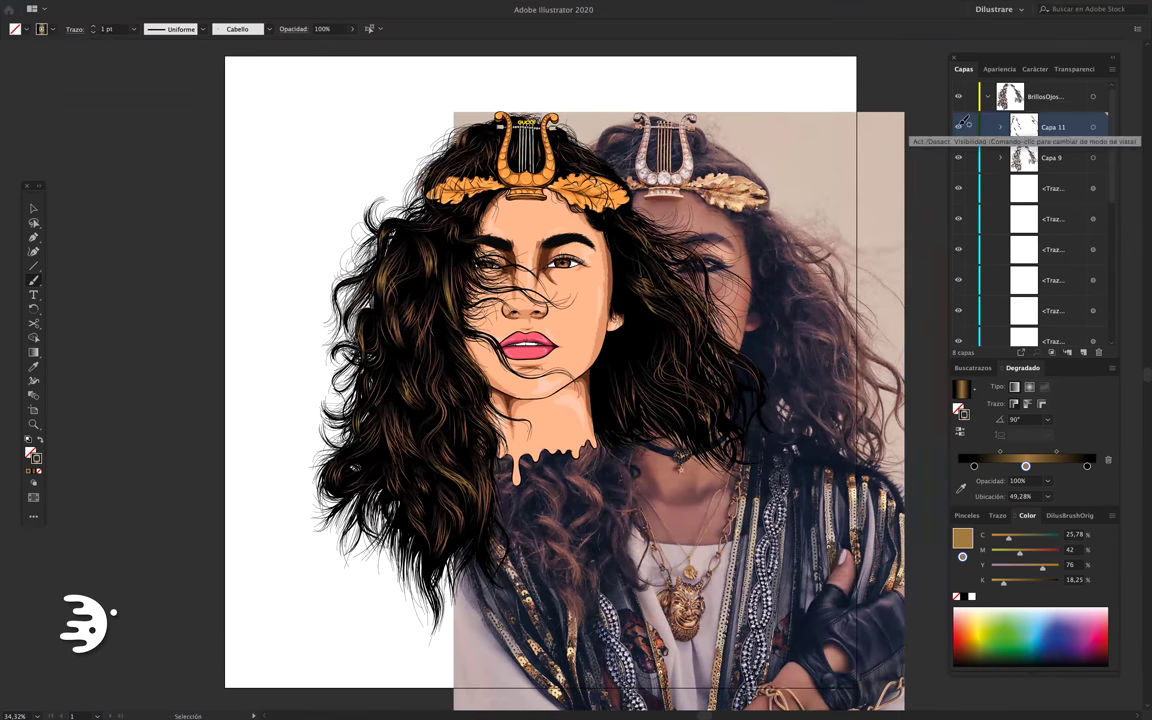
click(963, 122)
Adjust the new highlight strands' opacity, deselect, and toggle the brushed highlights to compare.
click(351, 28)
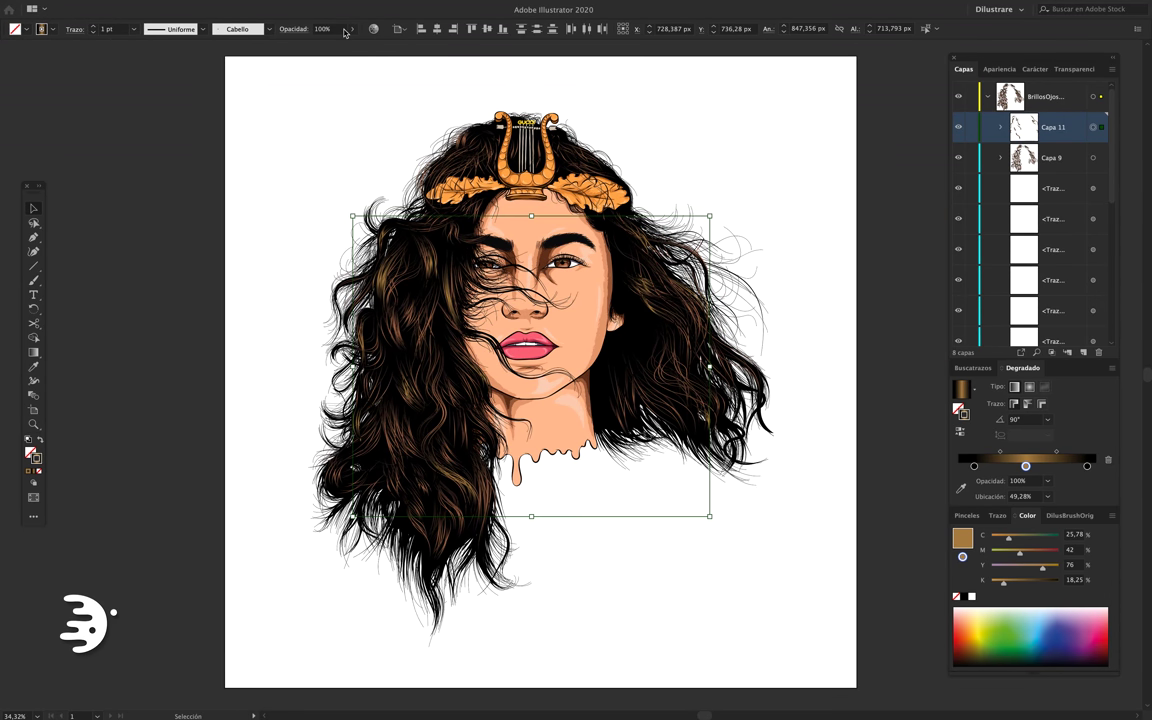
drag(310, 44, 332, 51)
click(340, 87)
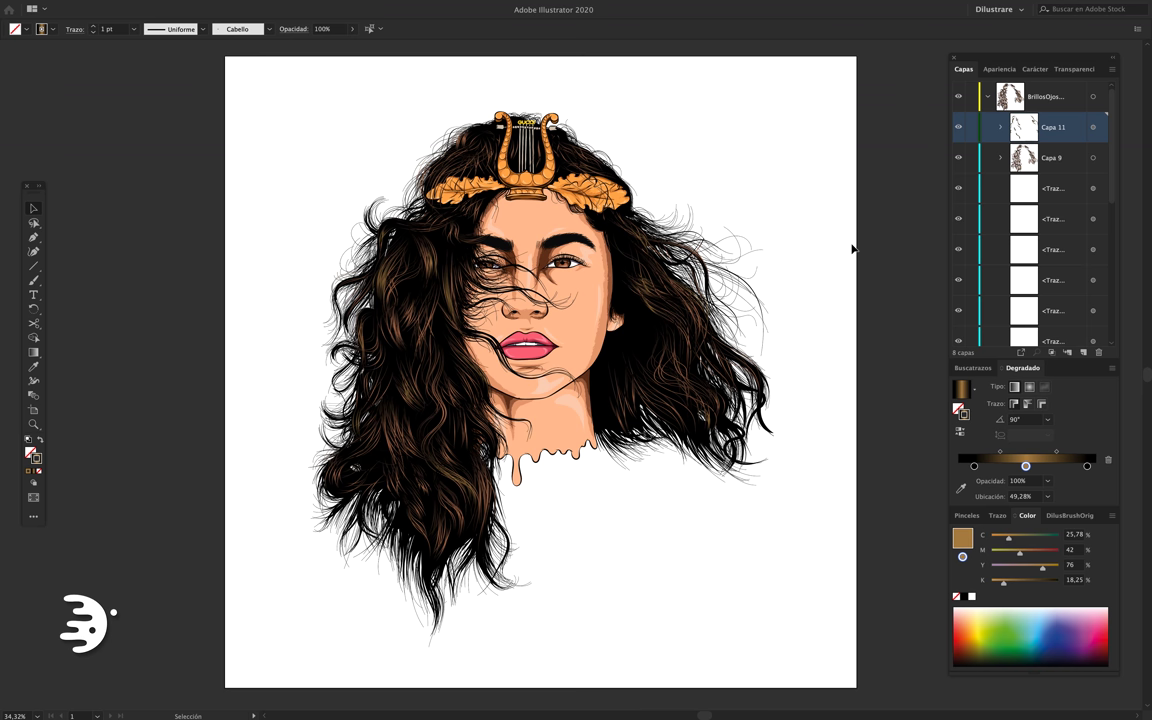
click(959, 158)
View the whole crowned woman full screen, then move to the bearded man's document.
scroll(962, 160, down, 5)
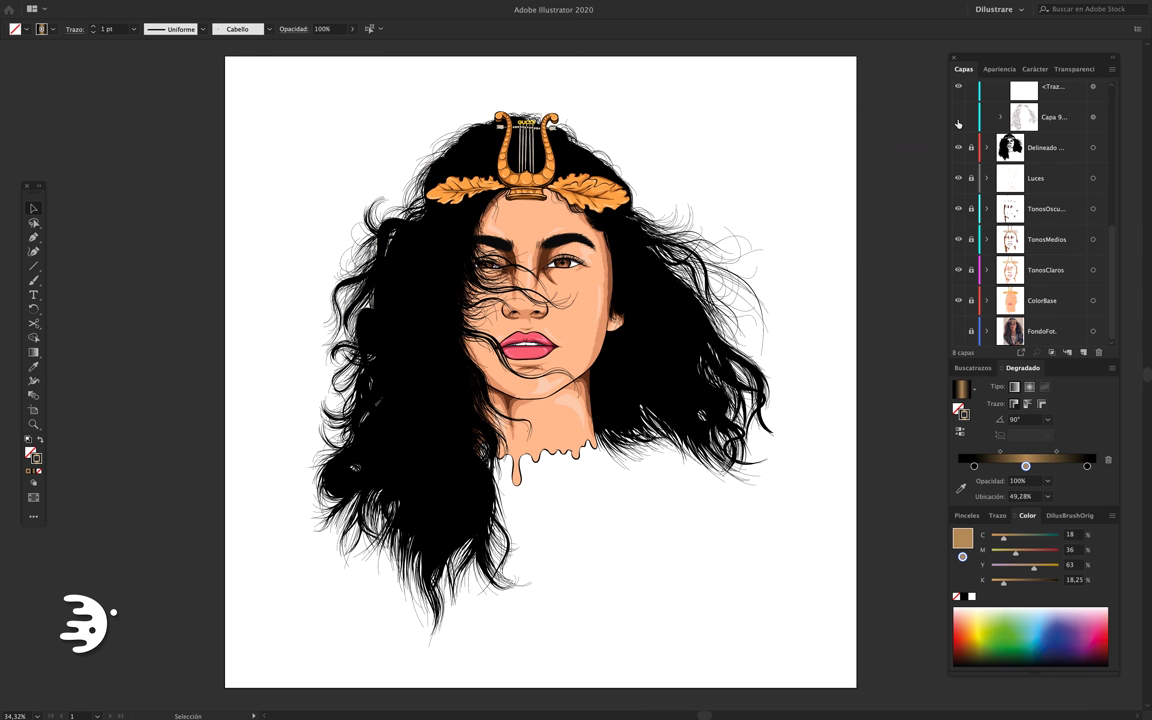
scroll(1028, 245, up, 5)
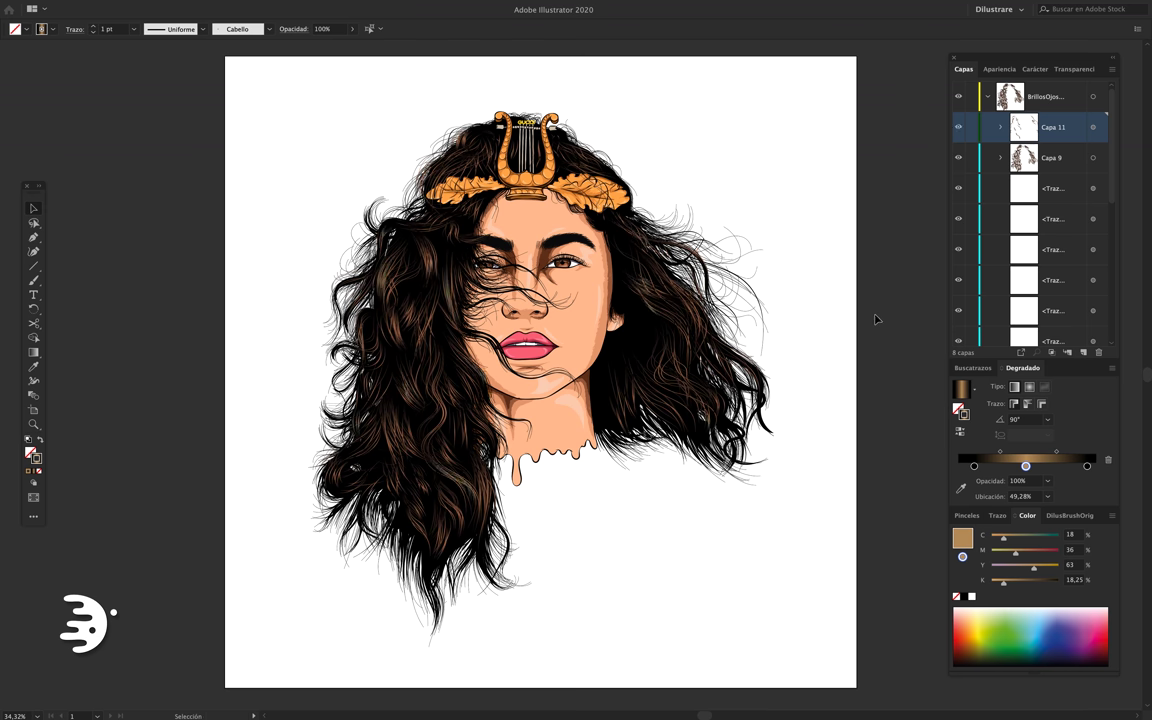
scroll(875, 319, up, 5)
key(f)
key(f)
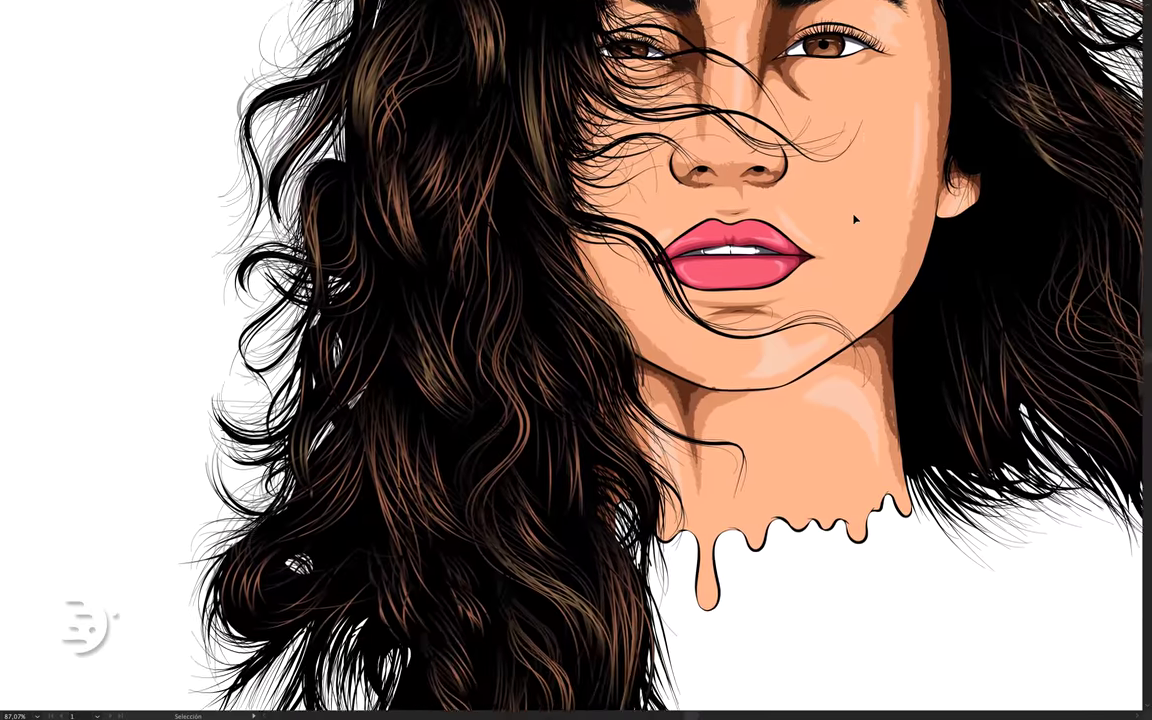
scroll(855, 217, up, 3)
scroll(855, 218, up, 3)
scroll(855, 218, right, 3)
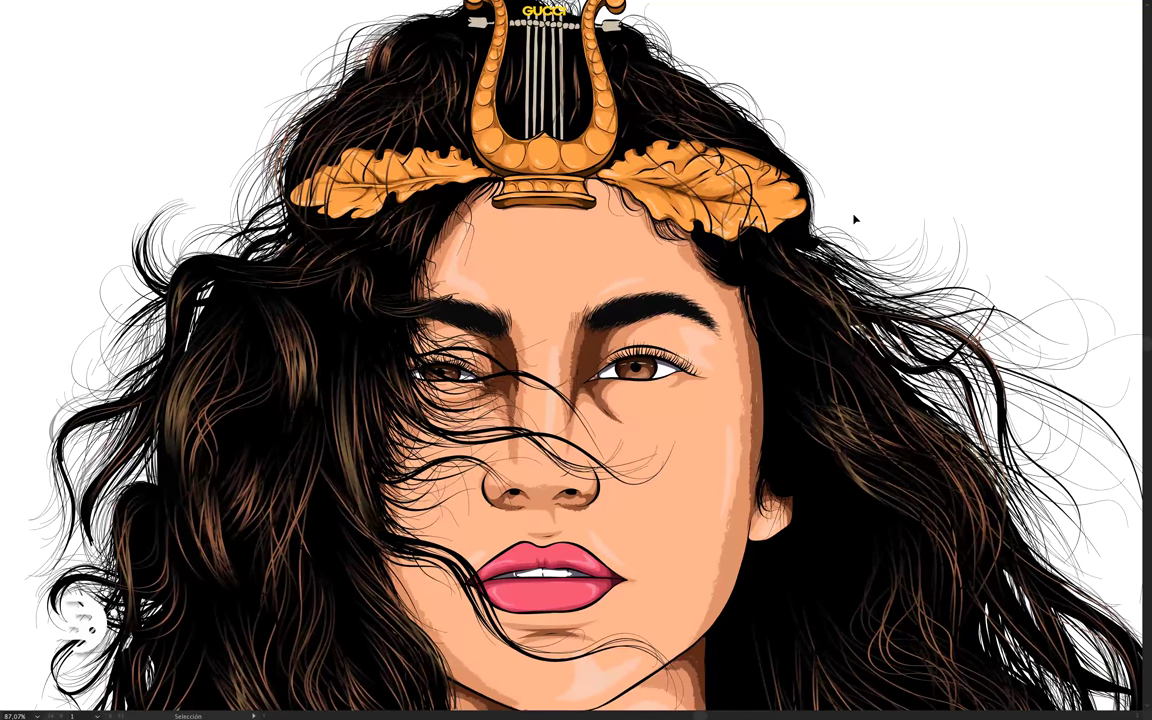
scroll(787, 262, down, 4)
scroll(787, 262, right, 2)
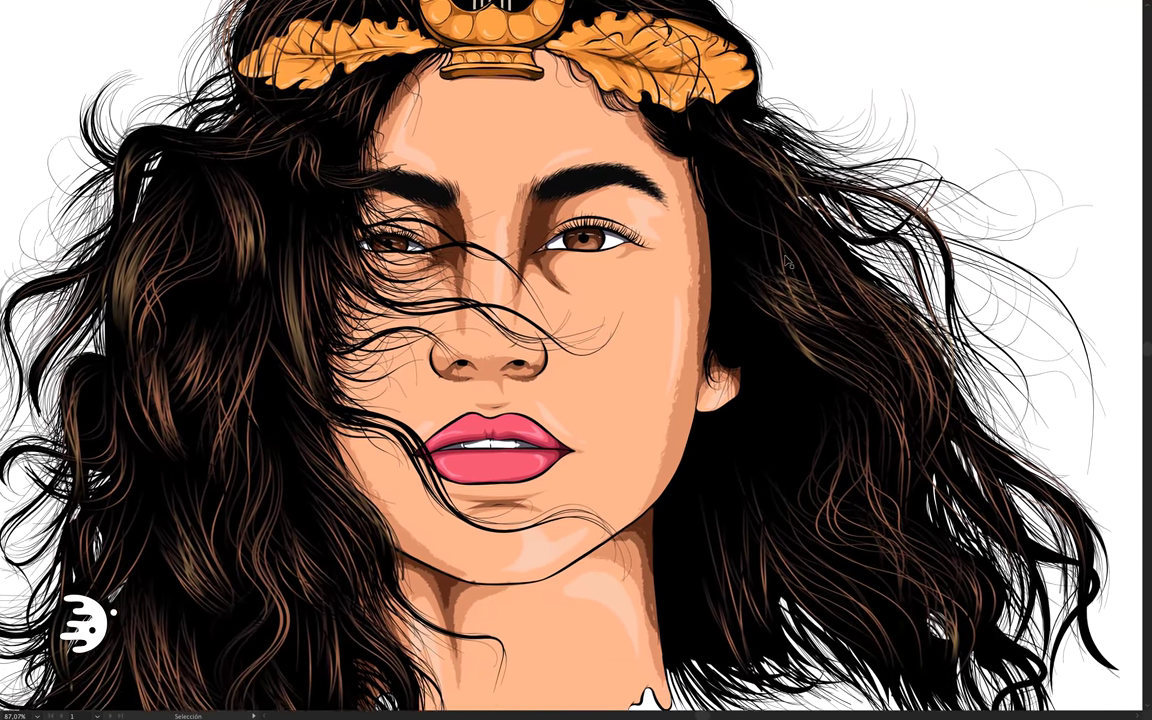
scroll(787, 262, down, 4)
scroll(787, 262, down, 2)
scroll(787, 262, down, 3)
scroll(787, 340, up, 1)
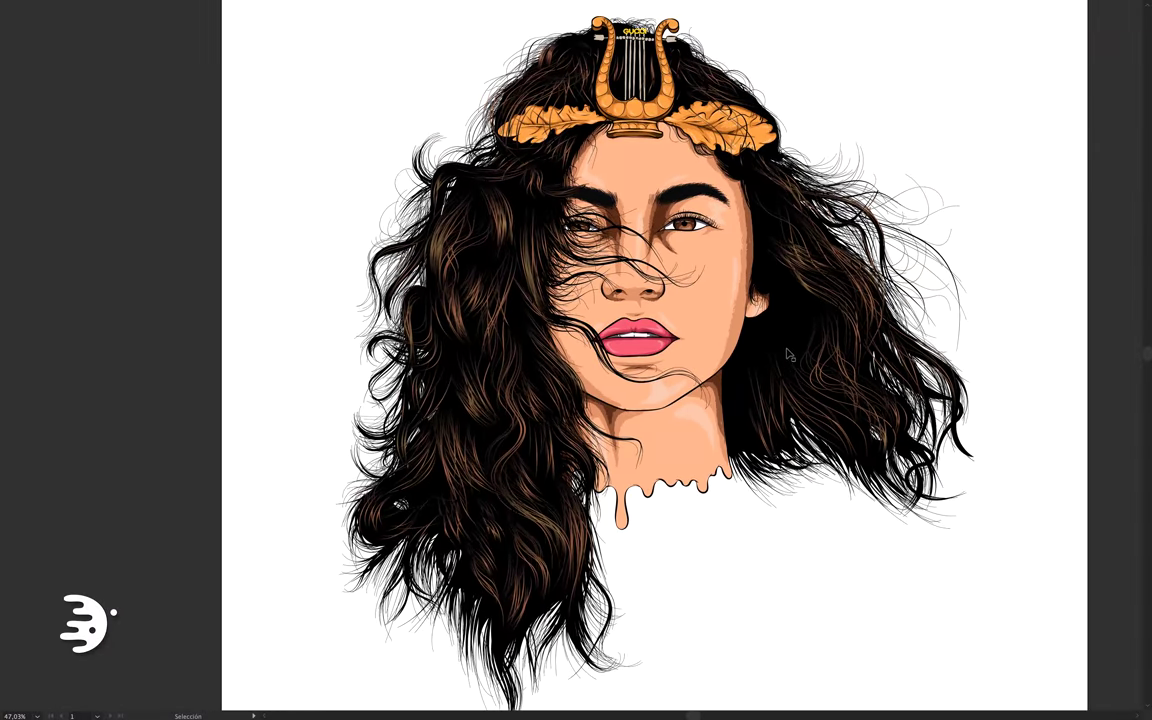
scroll(789, 362, down, 1)
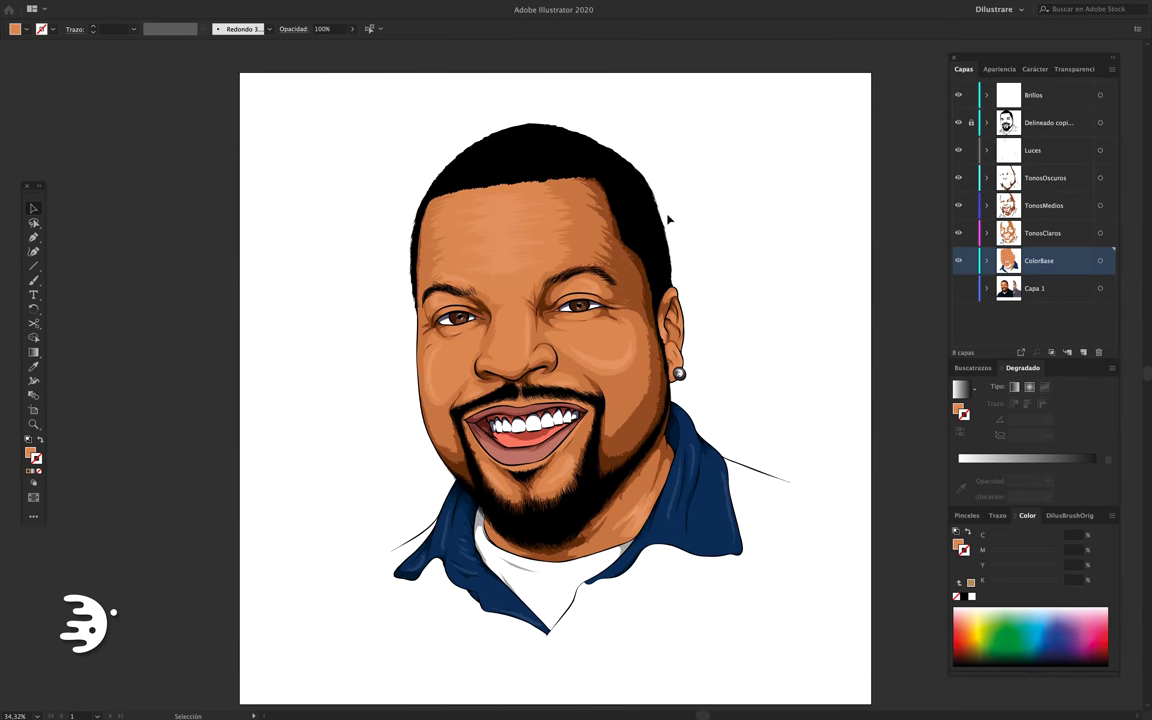
Reveal the reference photo and set the calligraphic brush to 25% roundness.
click(960, 290)
scroll(543, 216, up, 5)
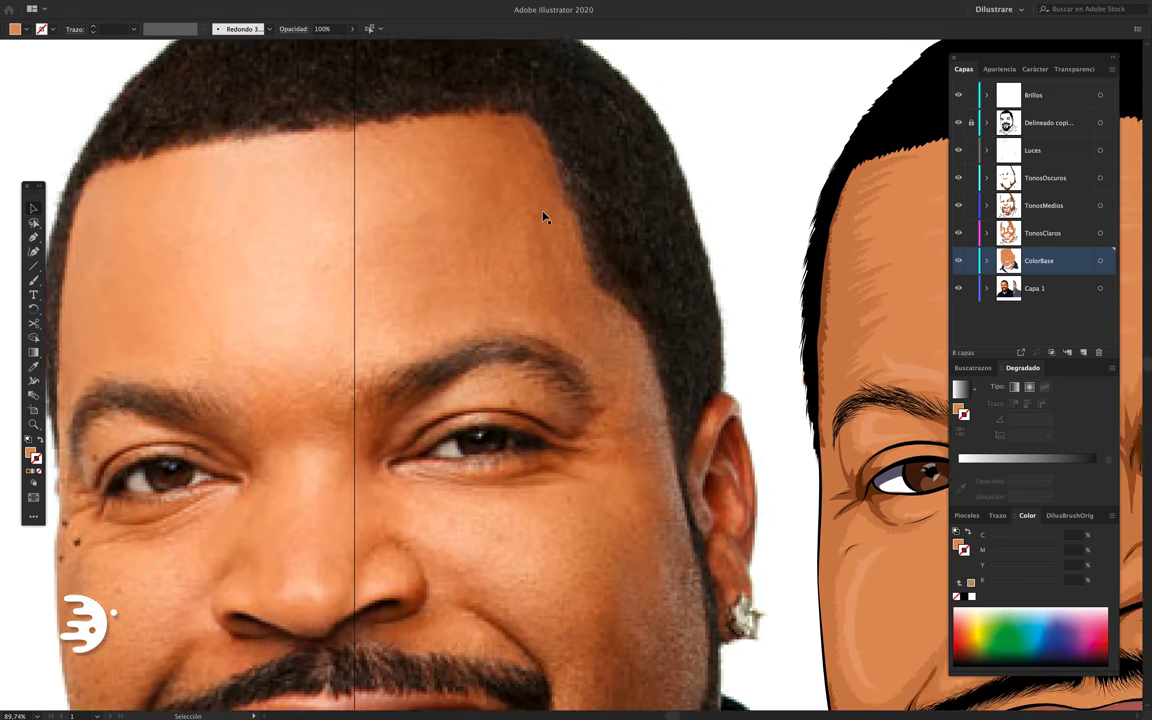
scroll(543, 216, down, 4)
scroll(358, 488, down, 5)
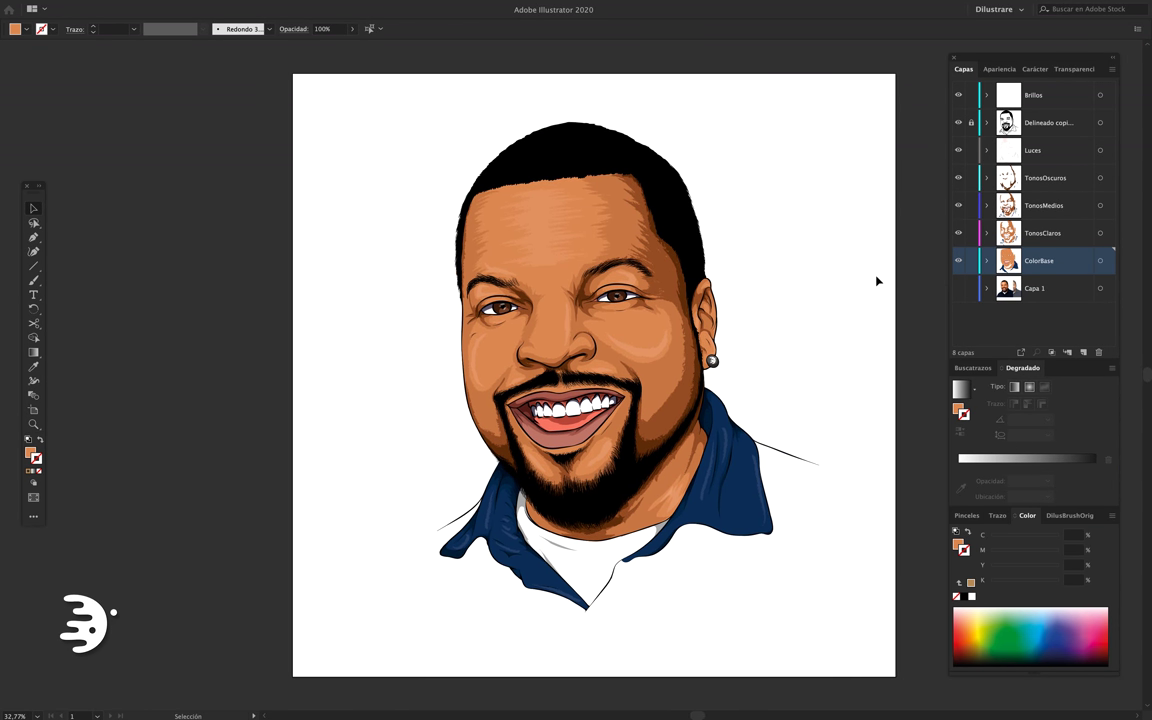
key(Tab)
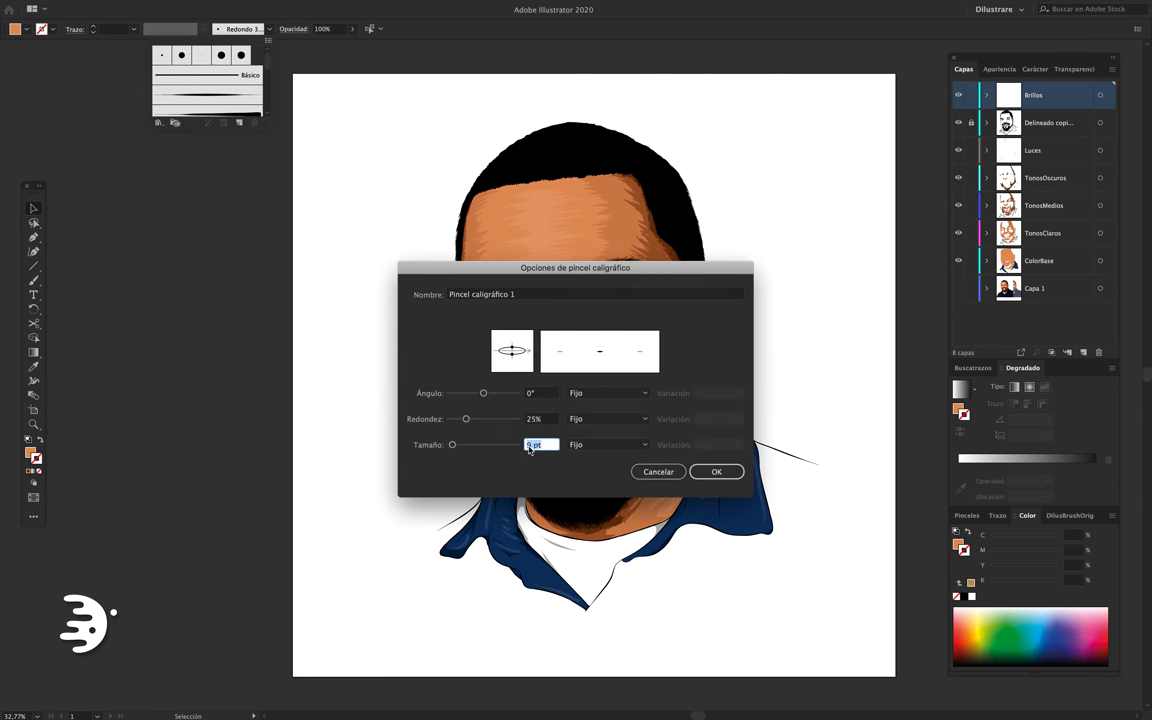
key(Return)
key(b)
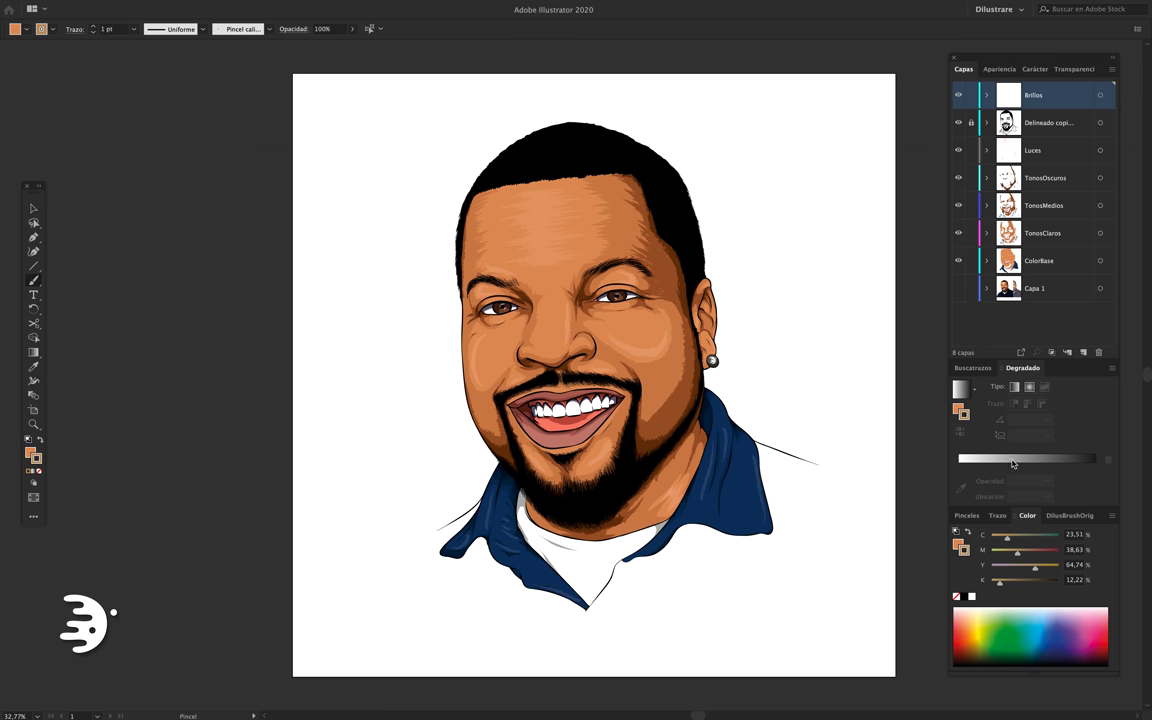
Make the stroke a gradient with a black start stop and grey middle stop C64 M55 Y47 K0.
click(1012, 463)
drag(958, 466, 993, 466)
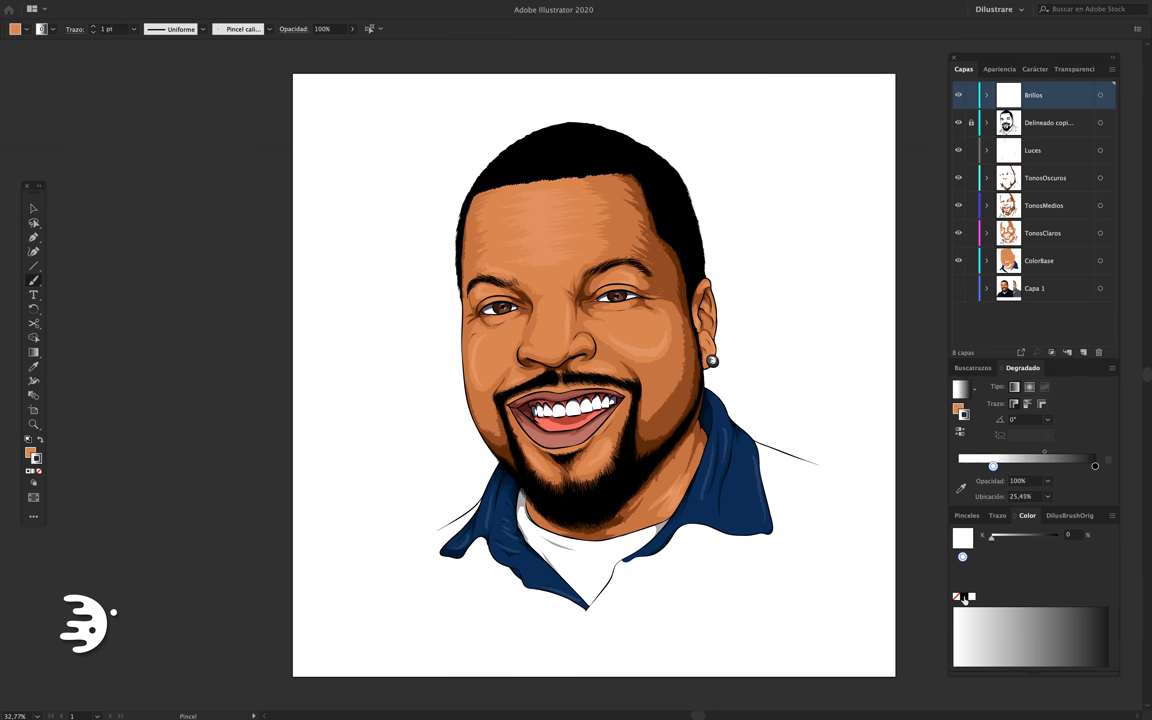
click(967, 466)
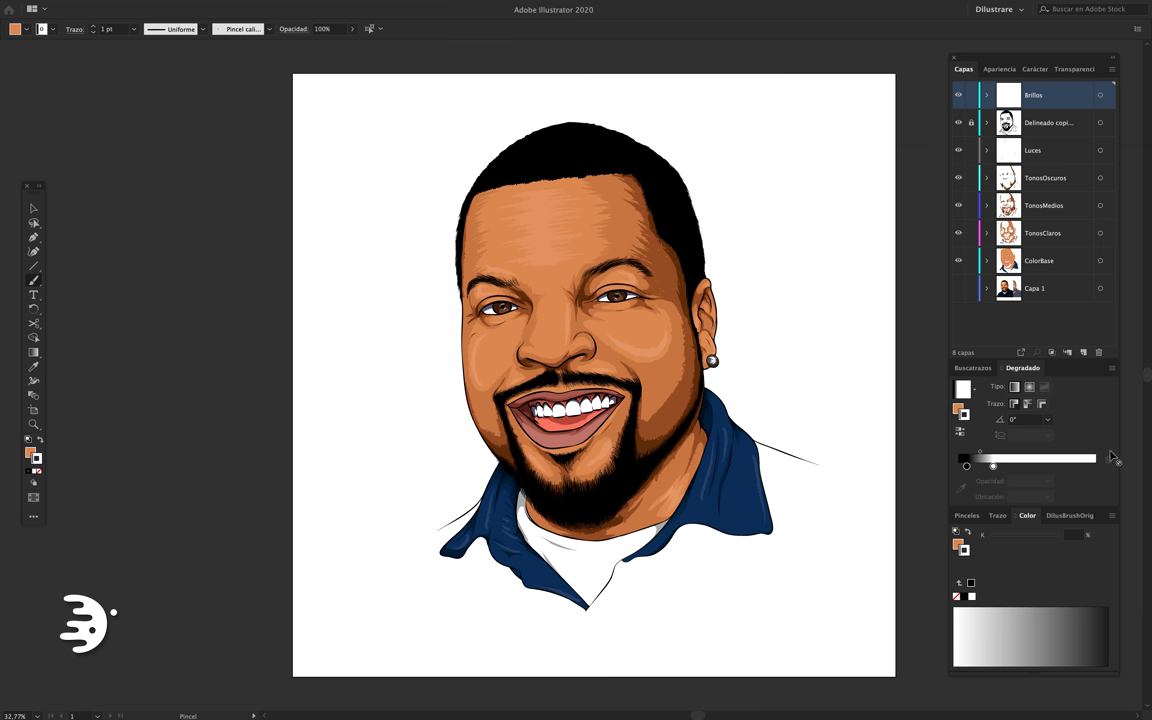
click(1030, 466)
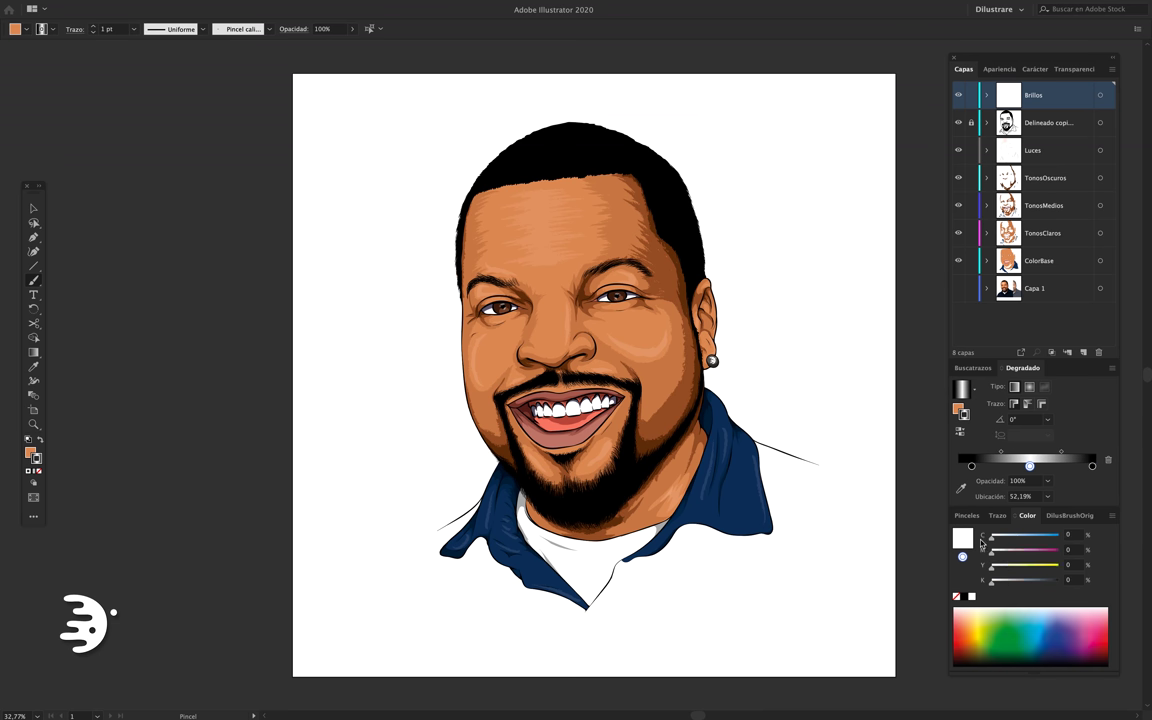
mouse_move(981, 541)
mouse_down()
mouse_move(1037, 570)
mouse_move(1034, 538)
mouse_up()
drag(1030, 567, 1023, 569)
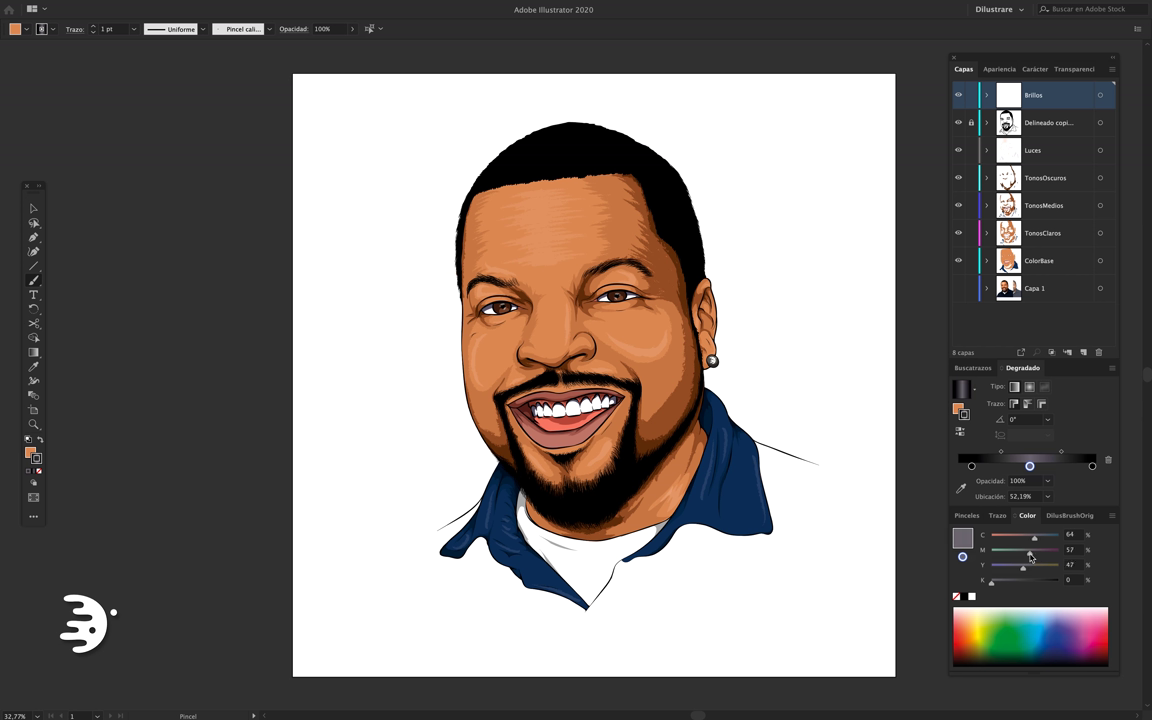
drag(1030, 556, 1028, 553)
click(958, 288)
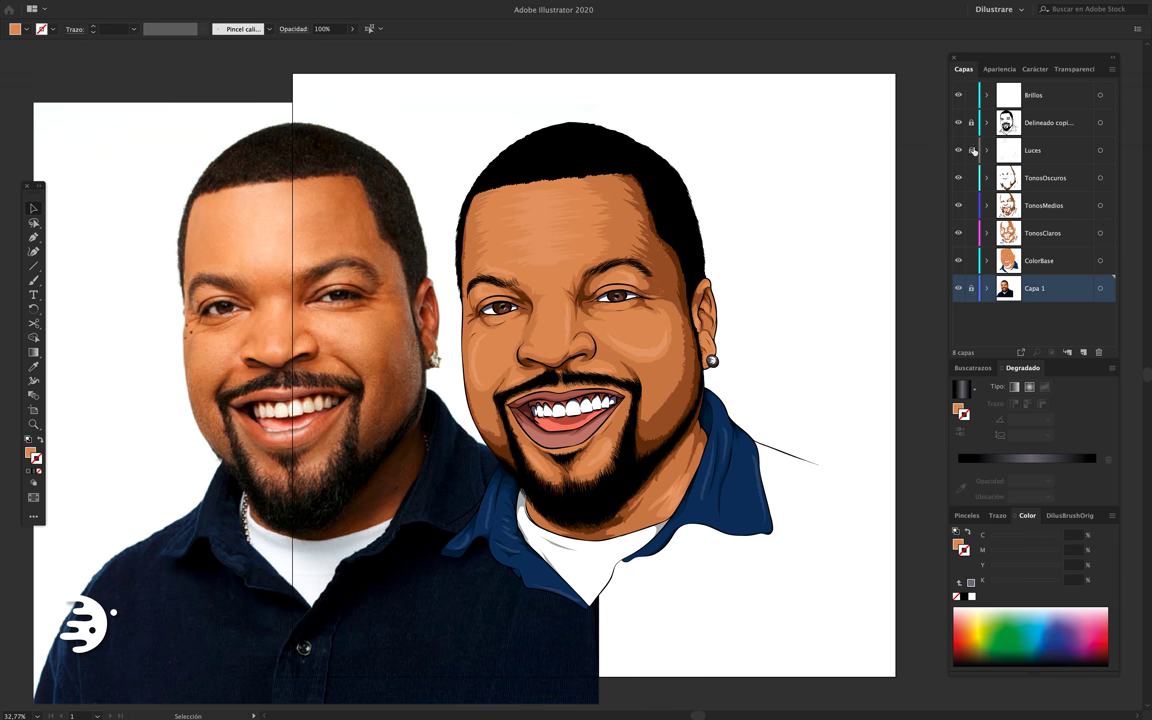
Paint light curl highlights on the short hair and duplicate them along the head's right side.
key(b)
key(Tab)
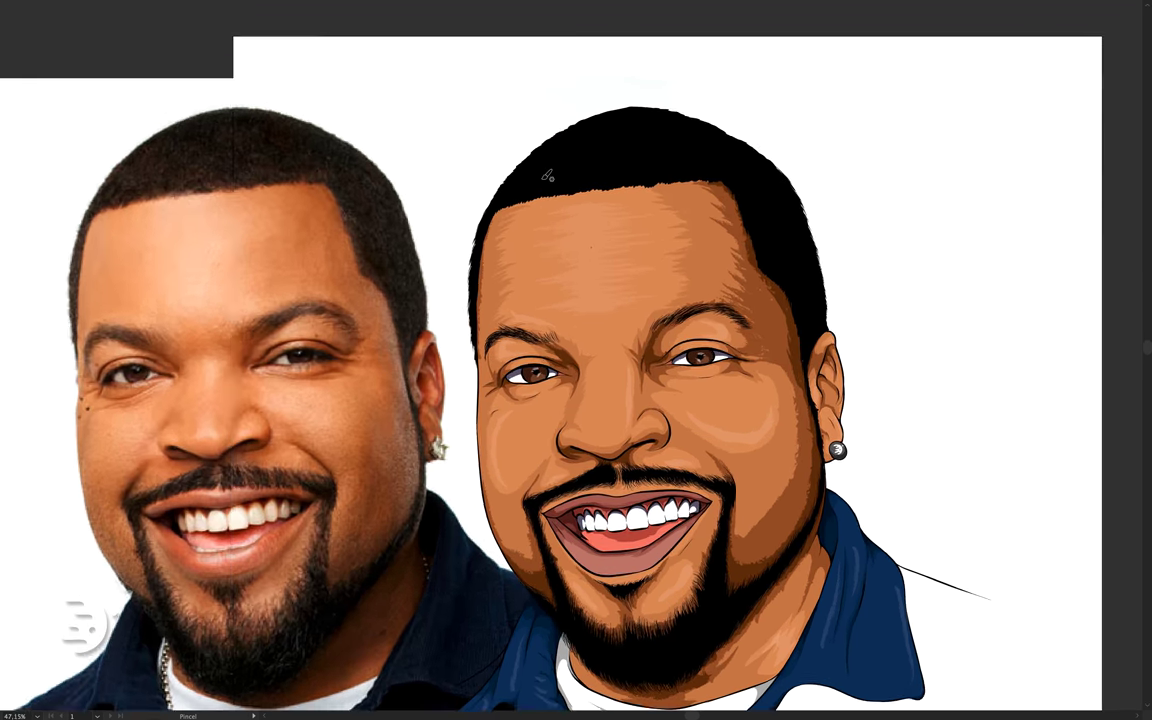
scroll(548, 176, up, 5)
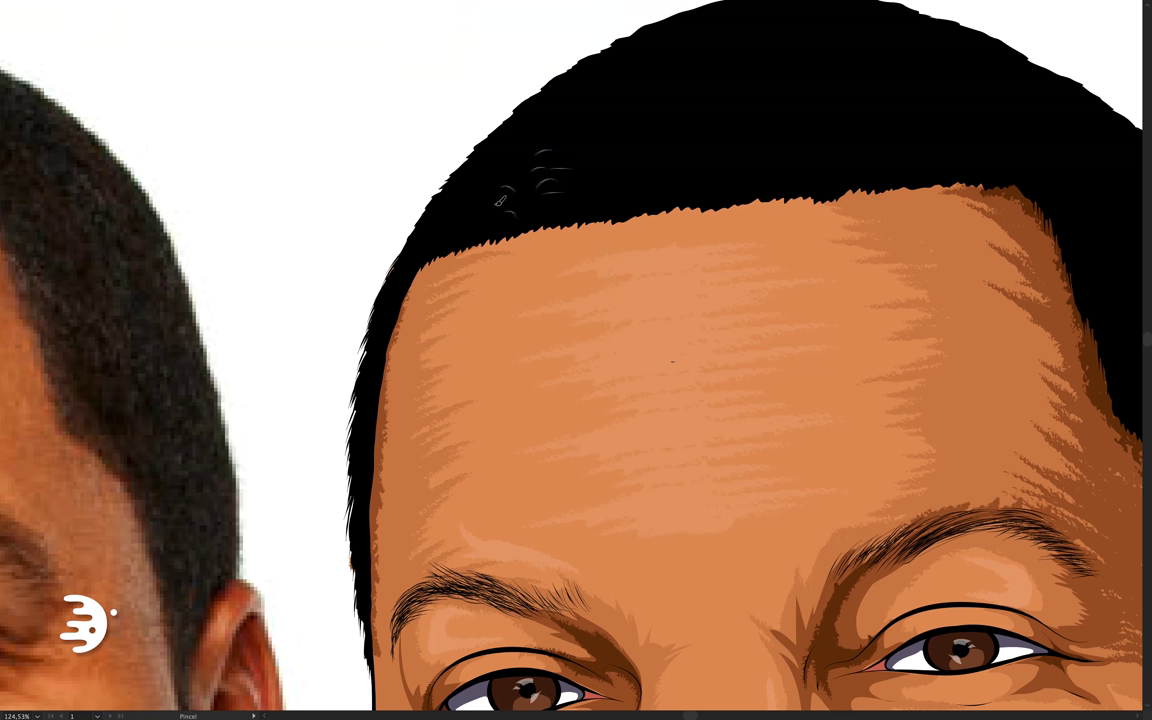
key(v)
drag(495, 148, 606, 222)
mouse_move(572, 177)
mouse_down()
mouse_move(937, 141)
mouse_move(570, 155)
mouse_move(830, 130)
mouse_up()
scroll(830, 130, down, 3)
drag(700, 150, 975, 255)
scroll(977, 255, up, 3)
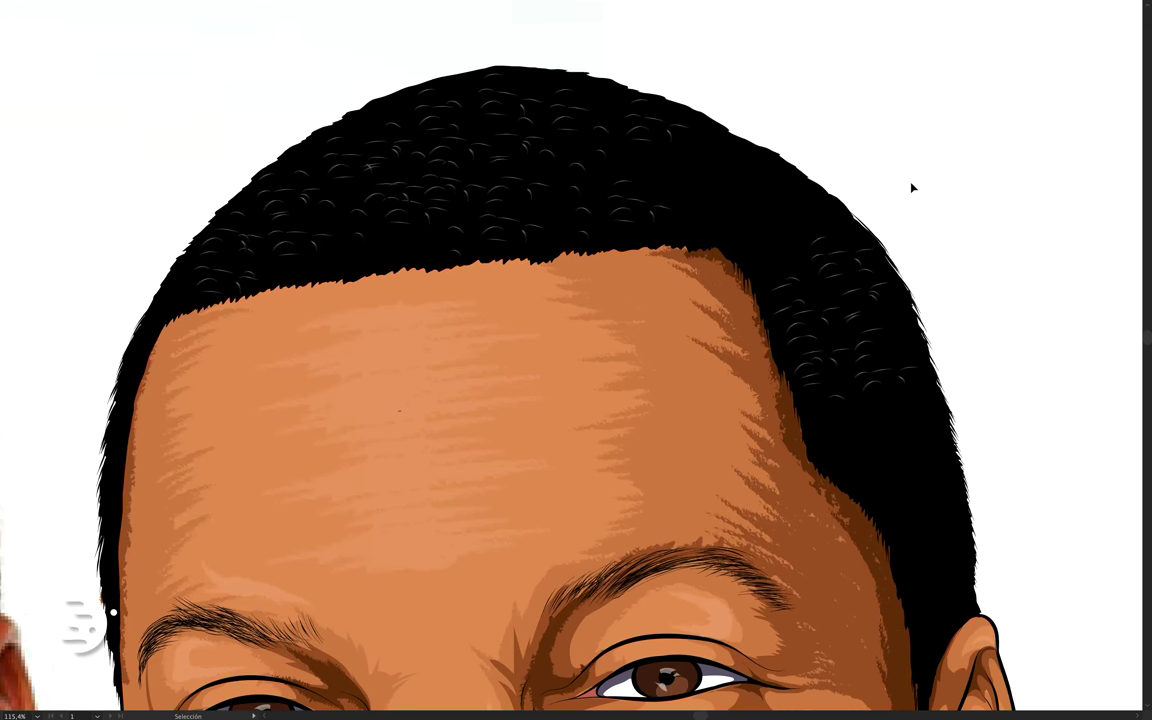
drag(733, 175, 818, 244)
drag(775, 210, 905, 478)
Paint many thin light grey gradient strands across the black beard.
scroll(963, 433, down, 4)
scroll(963, 433, down, 2)
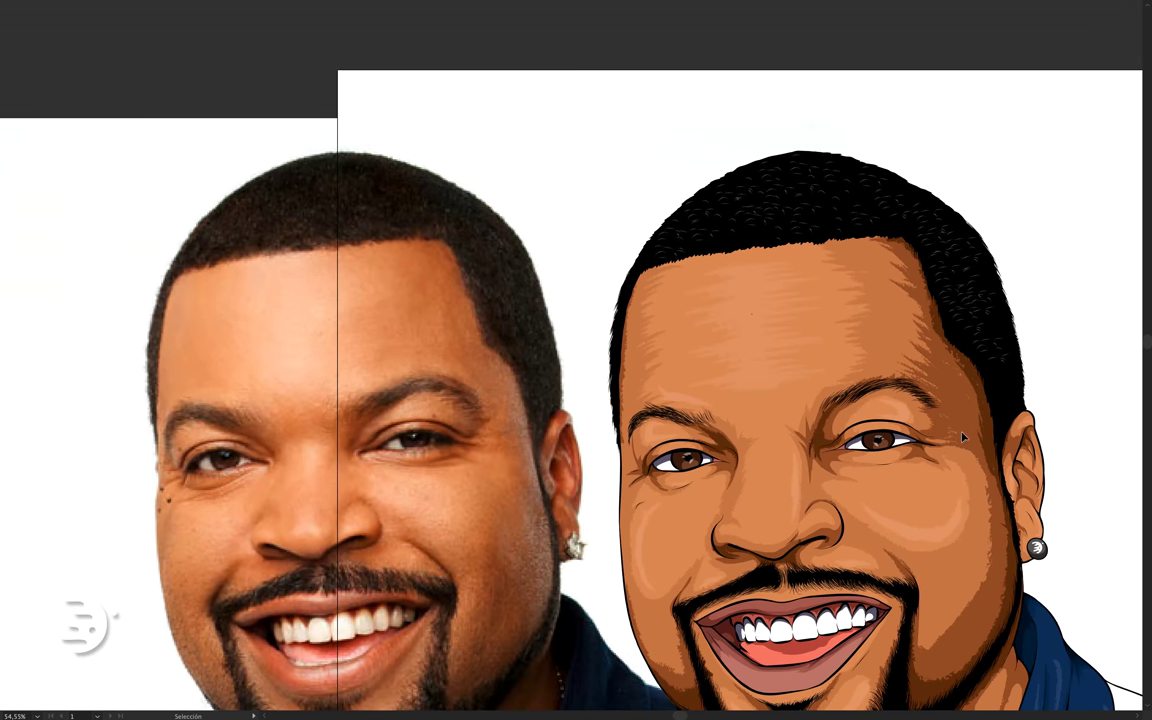
scroll(960, 450, down, 2)
scroll(958, 465, down, 1)
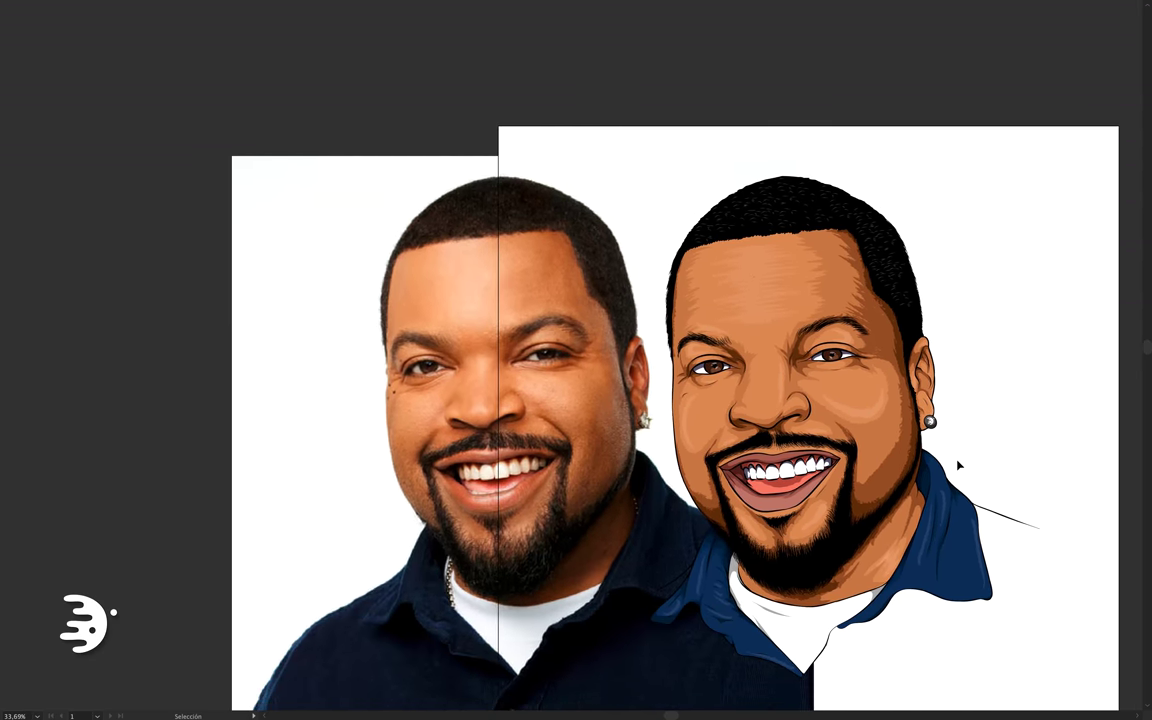
scroll(958, 465, down, 2)
scroll(958, 465, right, 2)
scroll(958, 465, right, 2)
scroll(695, 478, up, 5)
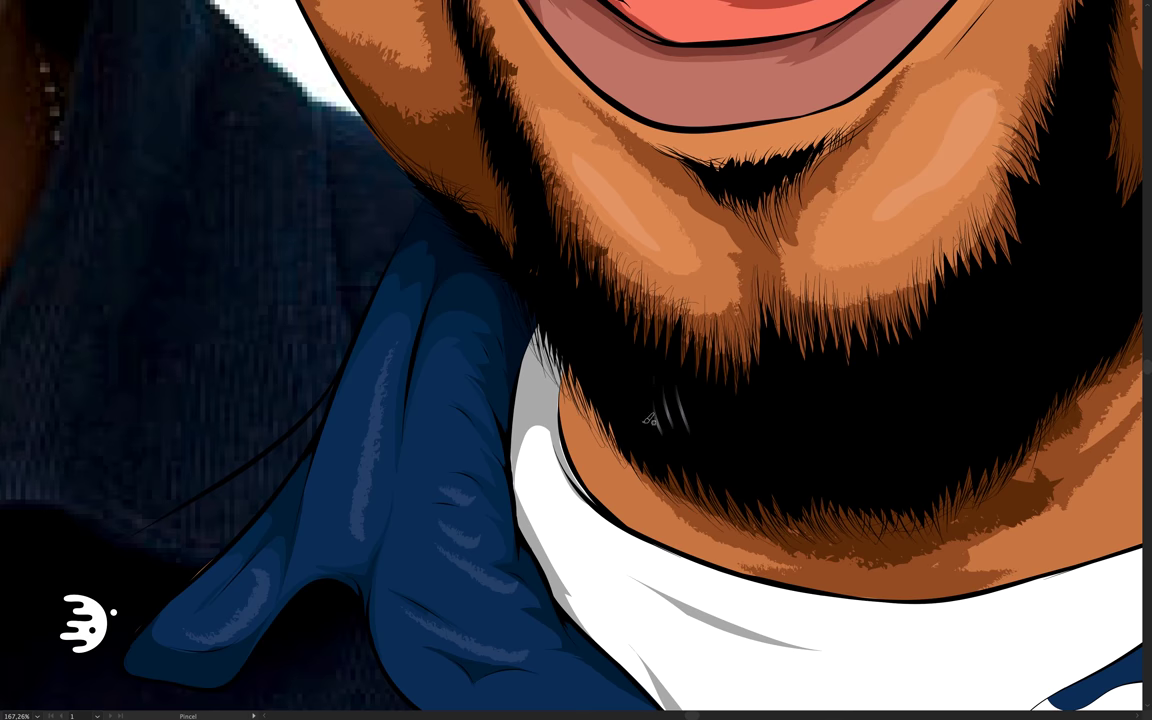
key(b)
scroll(877, 377, up, 2)
scroll(877, 377, up, 1)
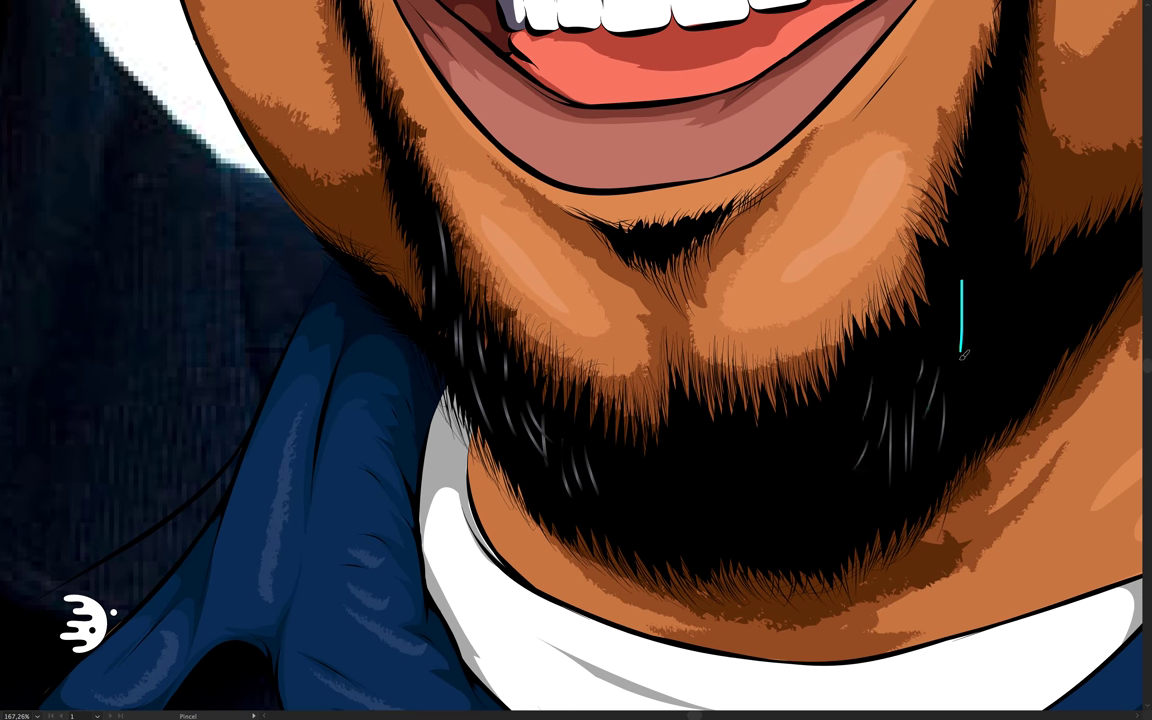
drag(866, 255, 868, 325)
drag(765, 430, 760, 480)
scroll(879, 318, up, 1)
drag(806, 232, 812, 306)
drag(868, 336, 860, 398)
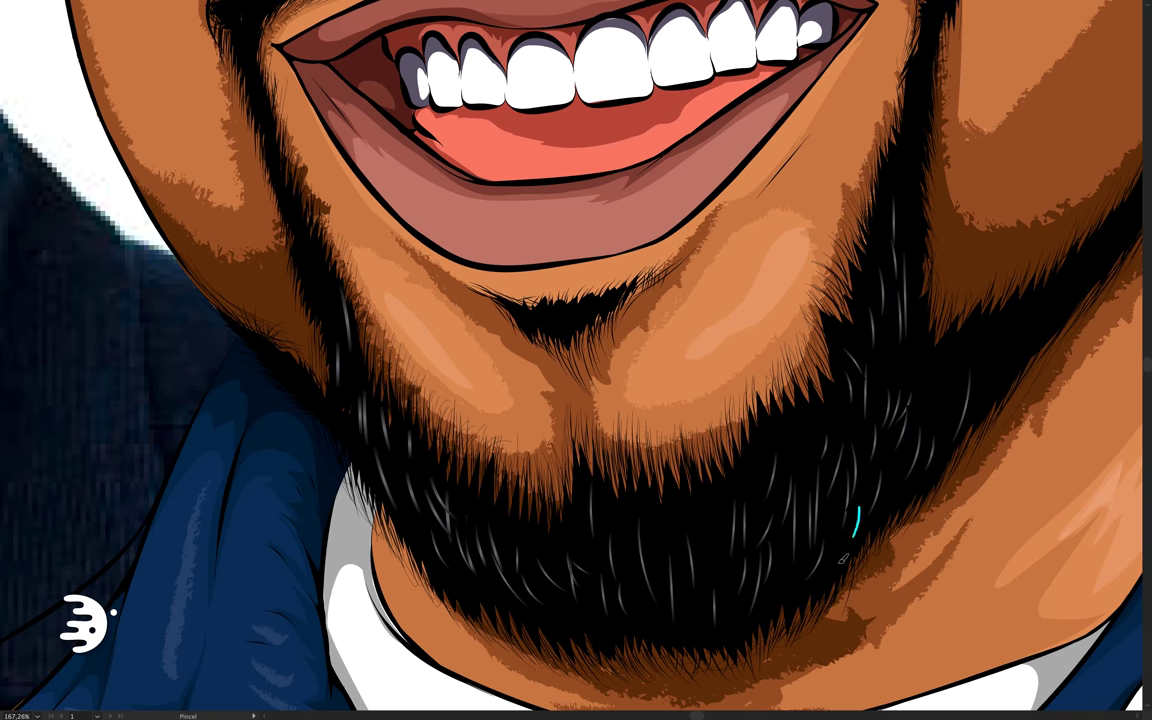
drag(570, 510, 575, 552)
drag(623, 503, 628, 545)
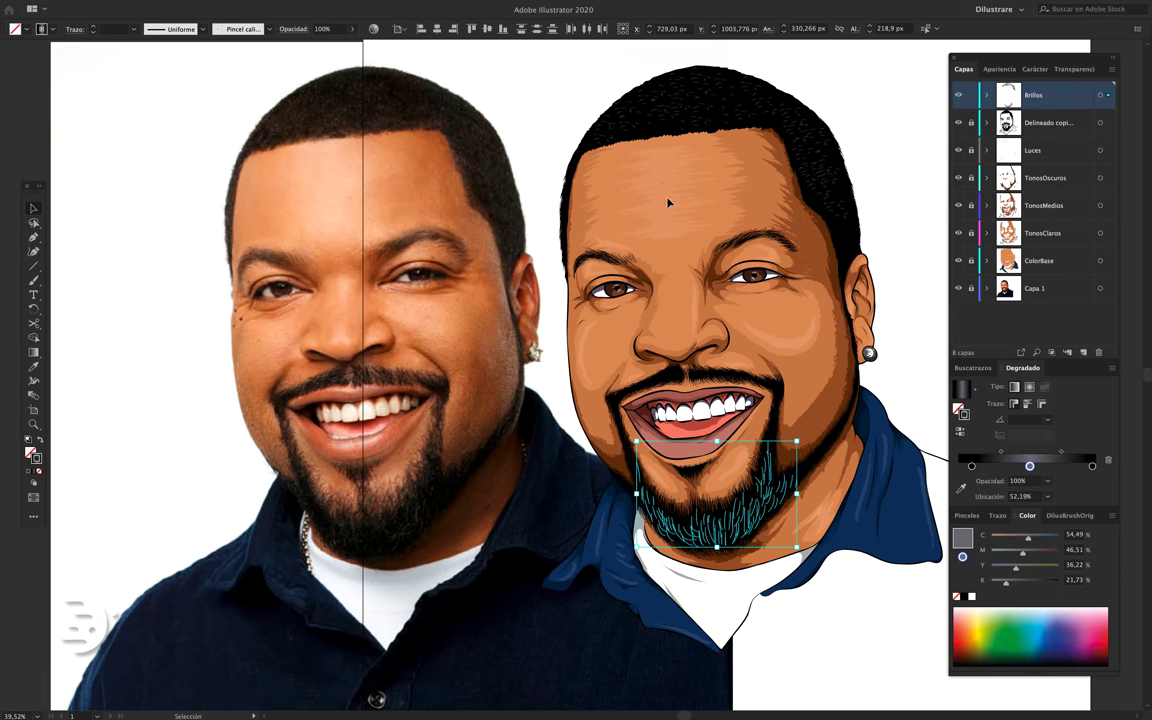
Lower the beard strands' opacity in the Control bar and deselect them.
key(ctrl+h)
click(352, 28)
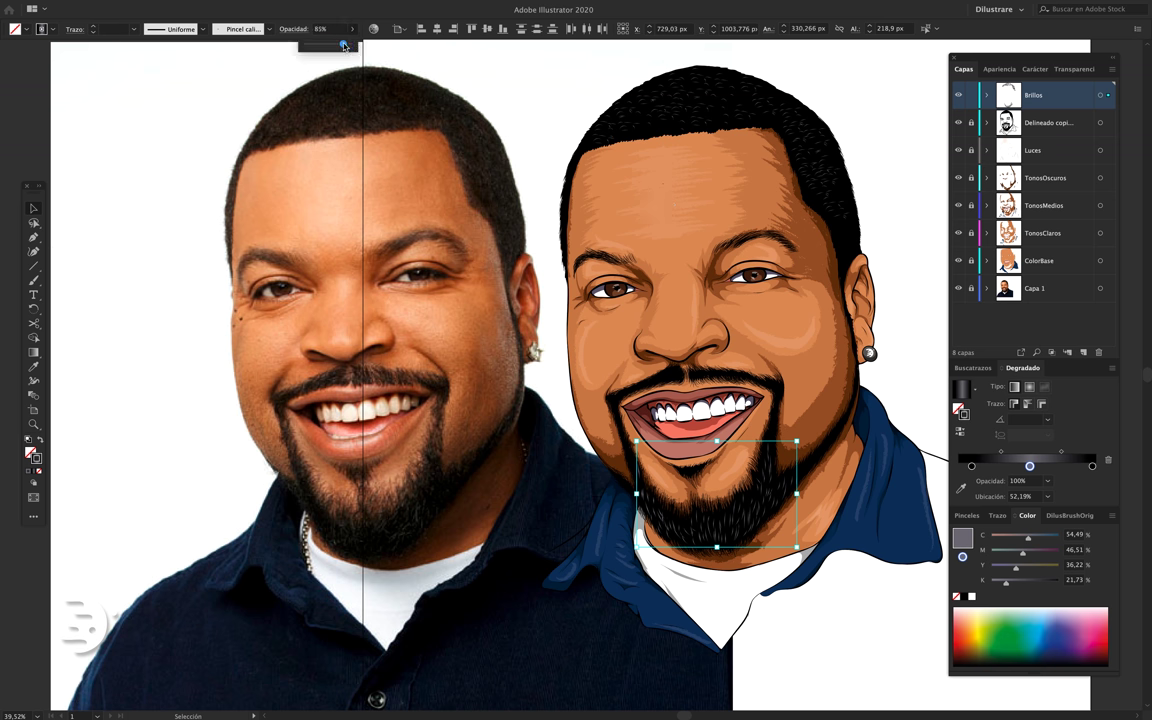
click(489, 80)
click(489, 80)
Zoom out and move to the long-haired woman's portrait document.
alt+scroll(489, 81, down, 1)
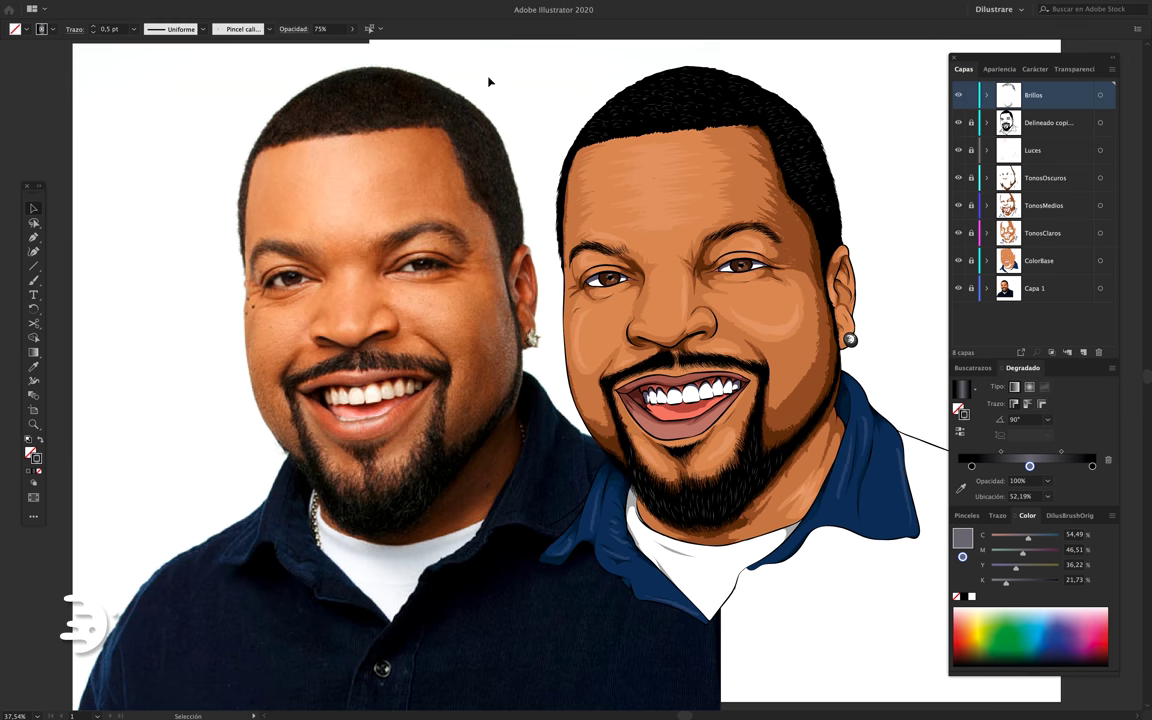
alt+scroll(489, 81, down, 3)
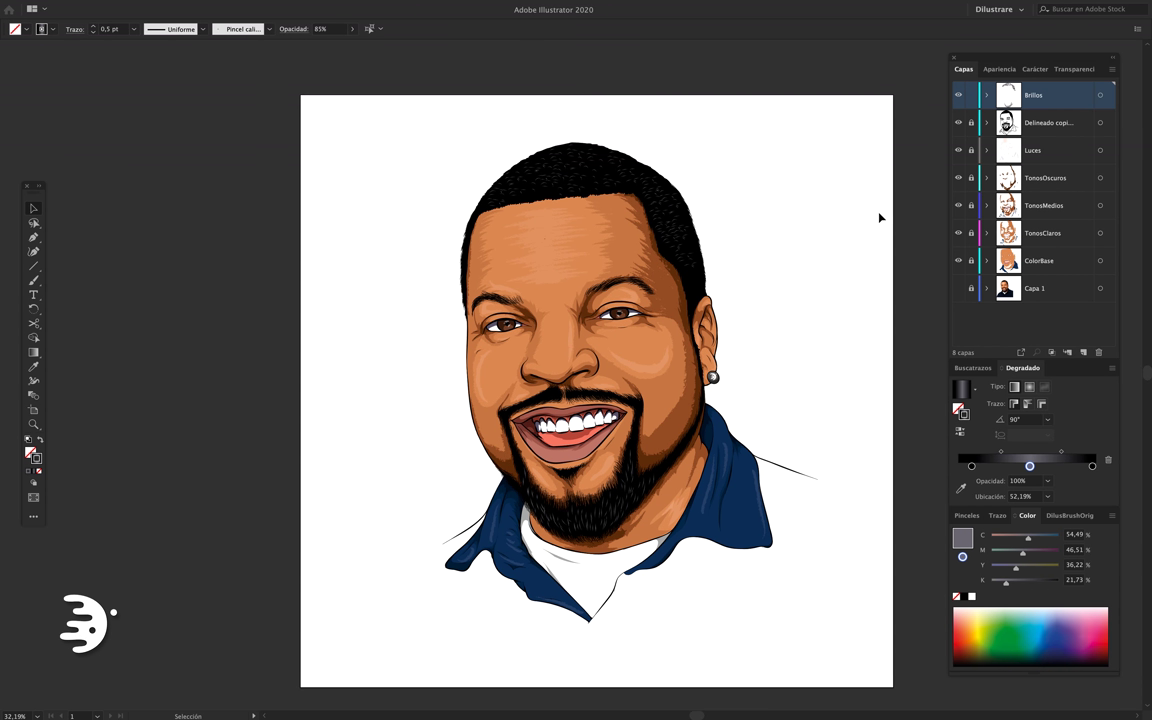
scroll(880, 217, right, 1)
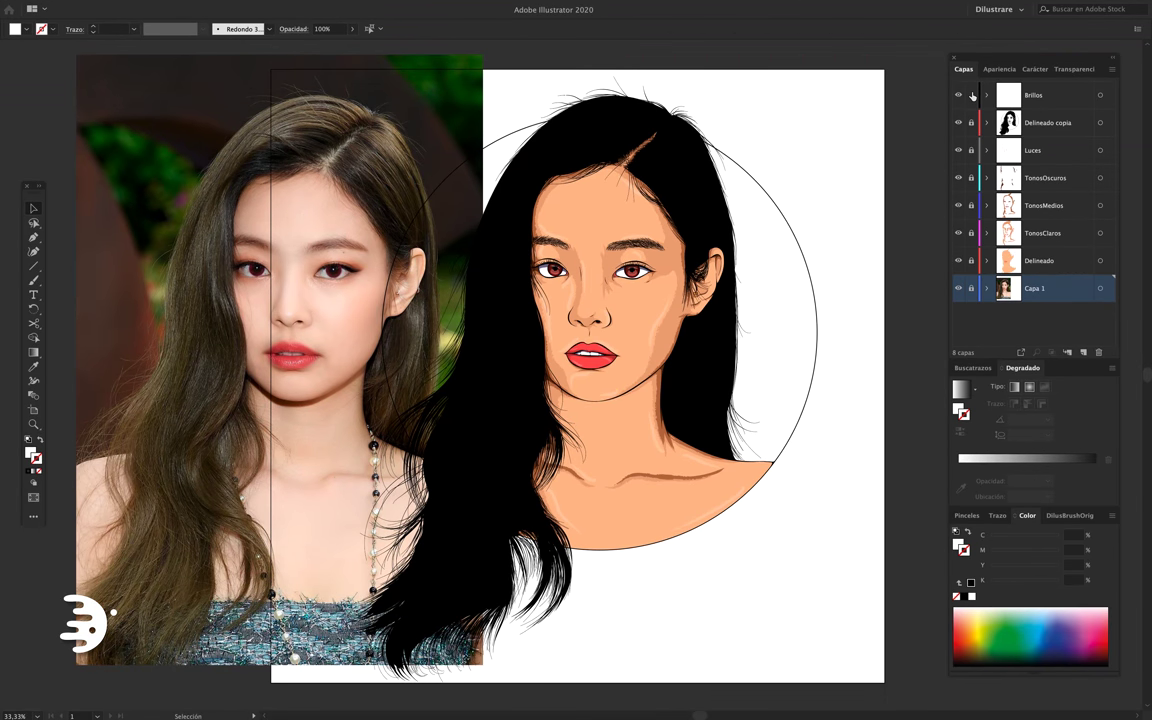
Set the hair gradient from black to a grey-brown middle stop at 50.18%, then hide the panels.
click(264, 29)
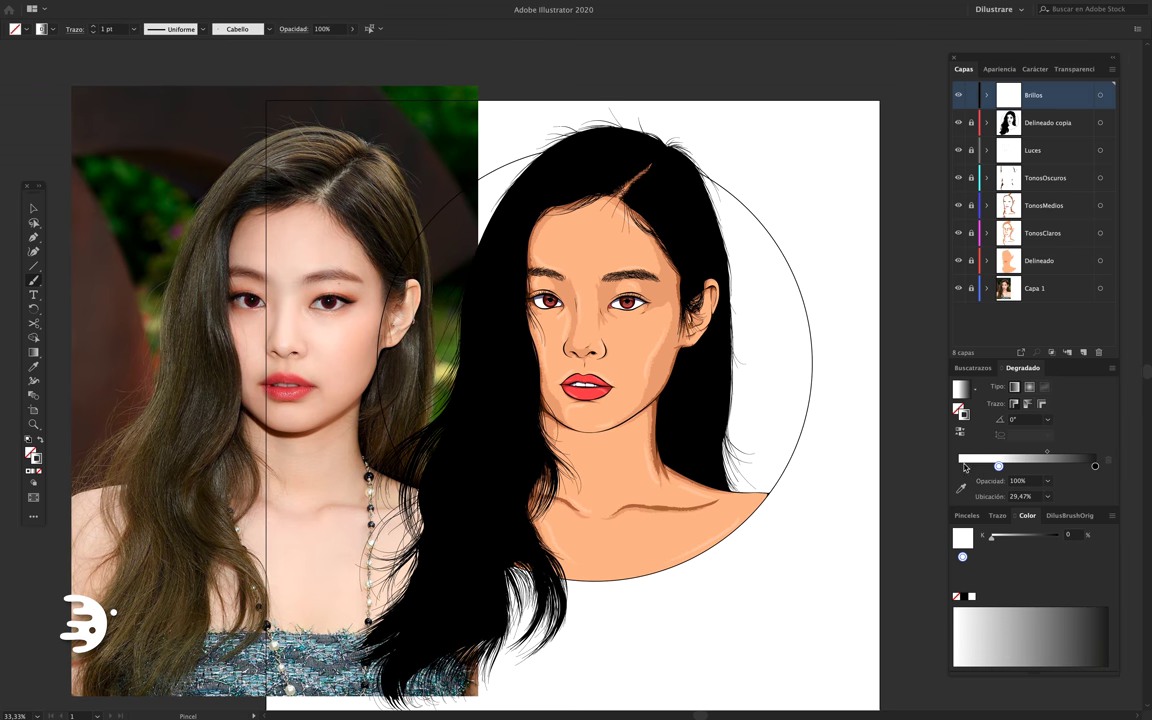
click(964, 467)
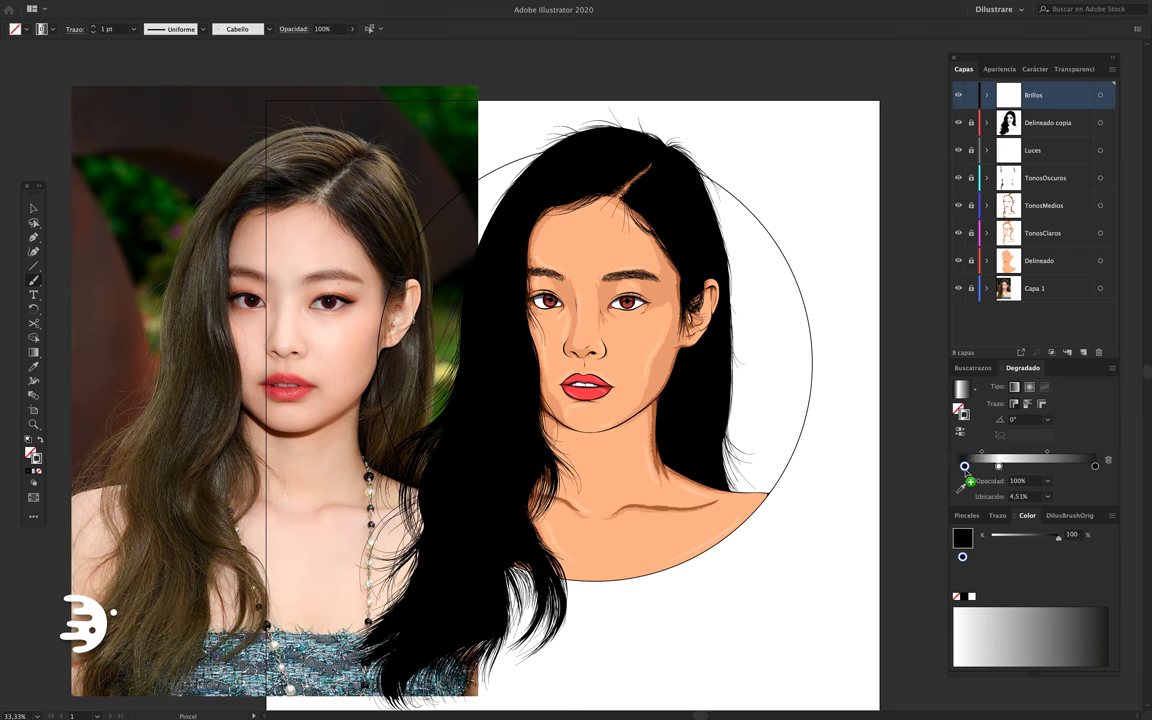
drag(998, 466, 1027, 466)
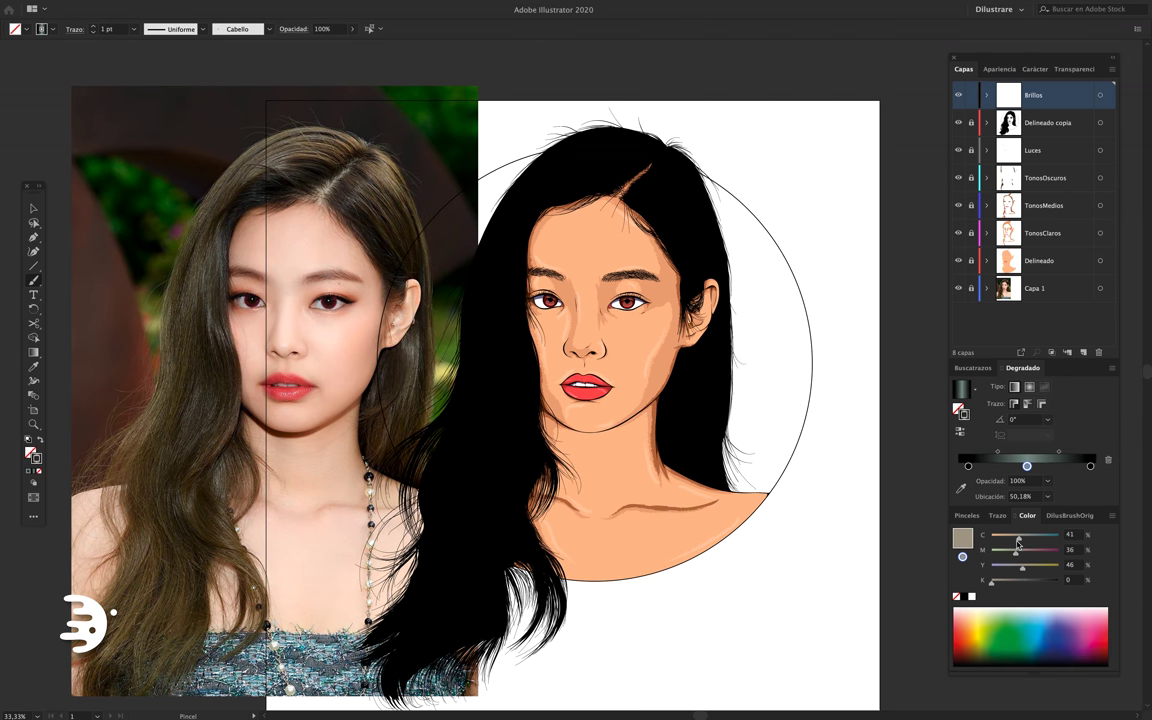
click(1027, 467)
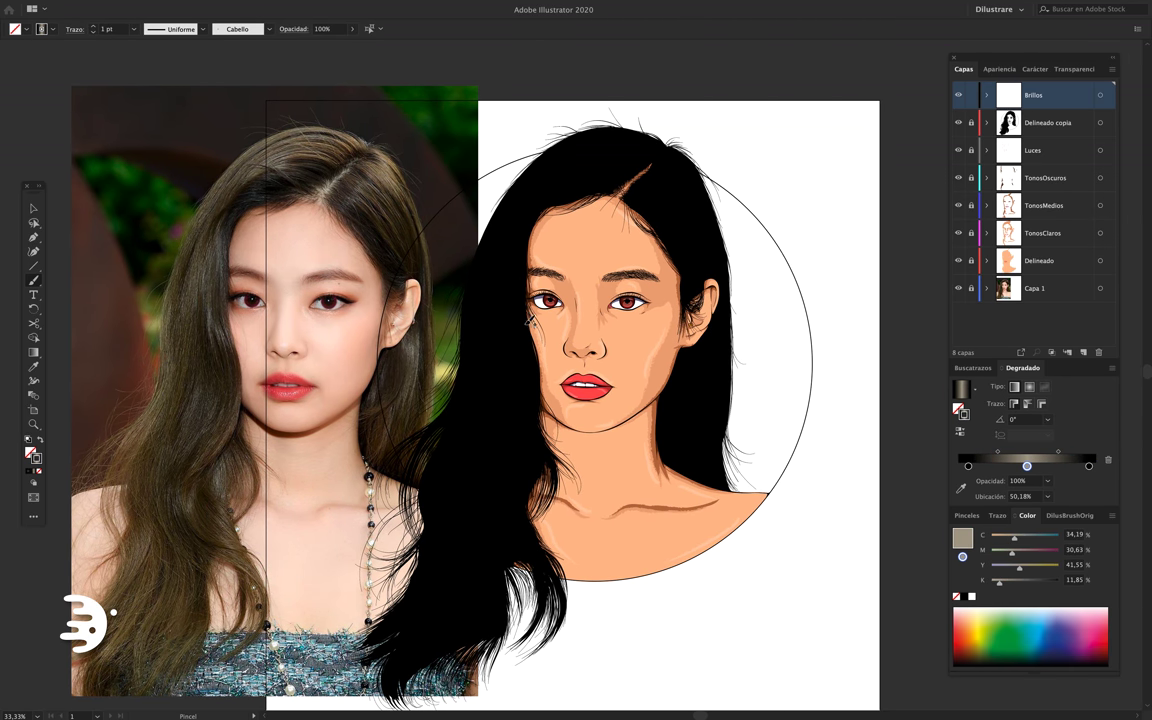
key(Tab)
scroll(630, 226, up, 3)
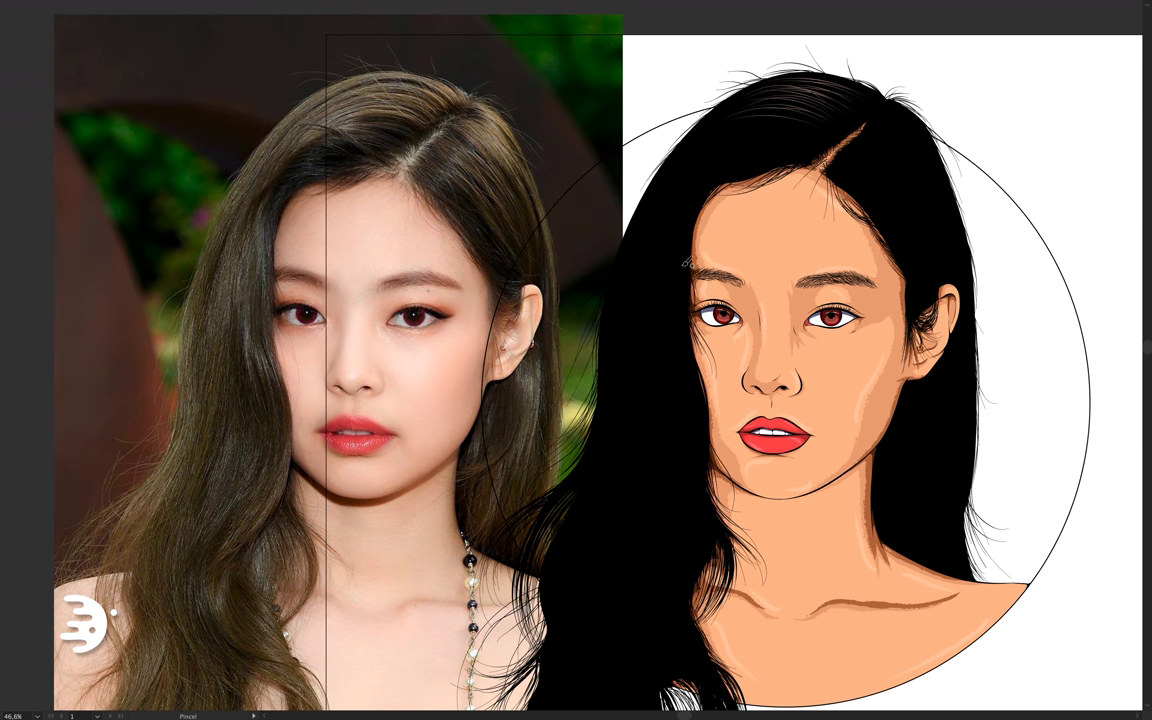
Paint thin grey-brown highlight strands down both sides of the black hair with the Cabello brush.
drag(636, 362, 582, 484)
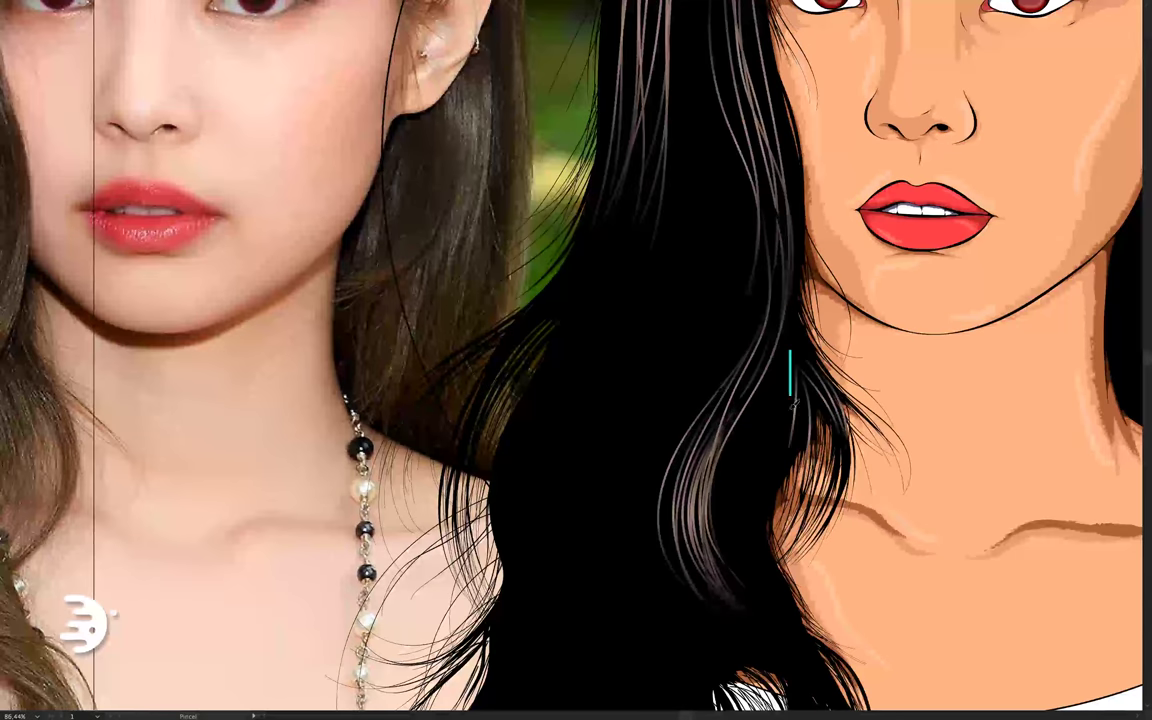
drag(716, 330, 655, 512)
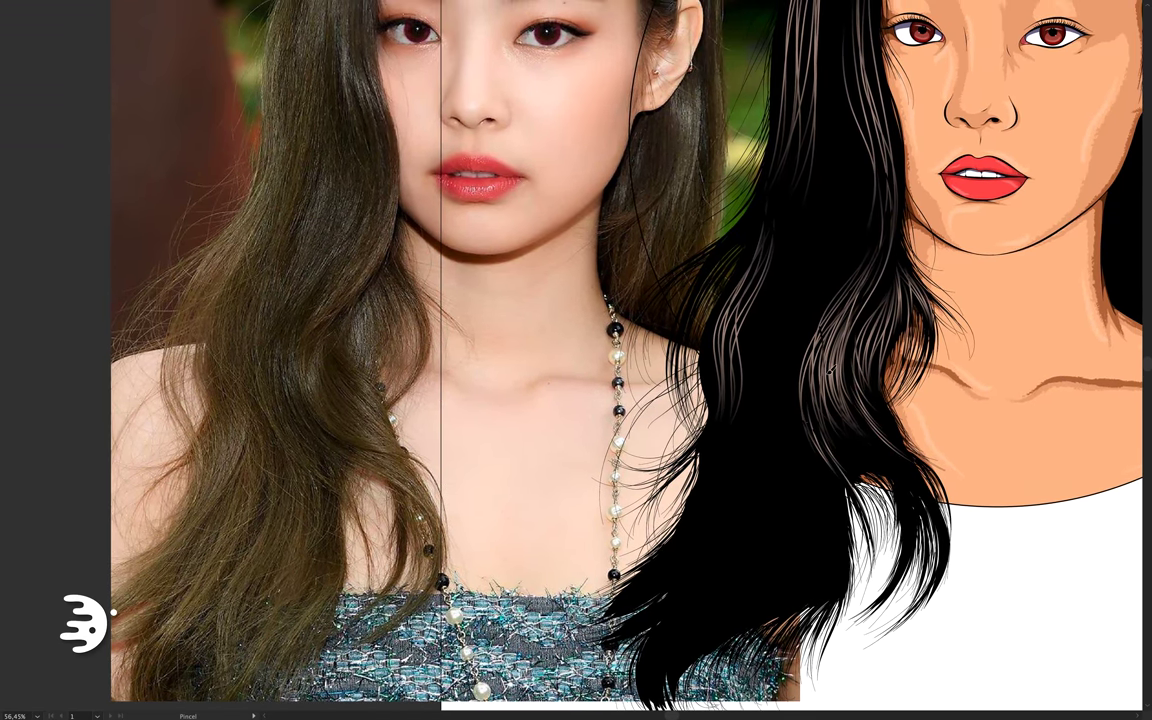
click(726, 527)
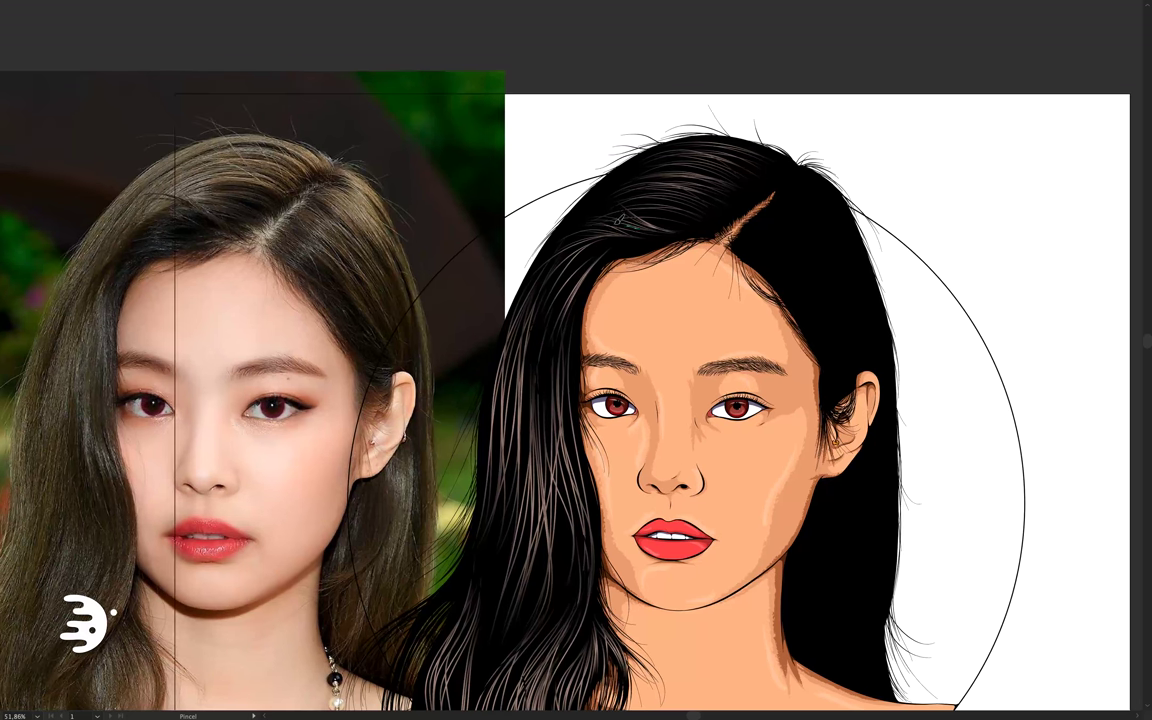
drag(792, 198, 884, 360)
key(b)
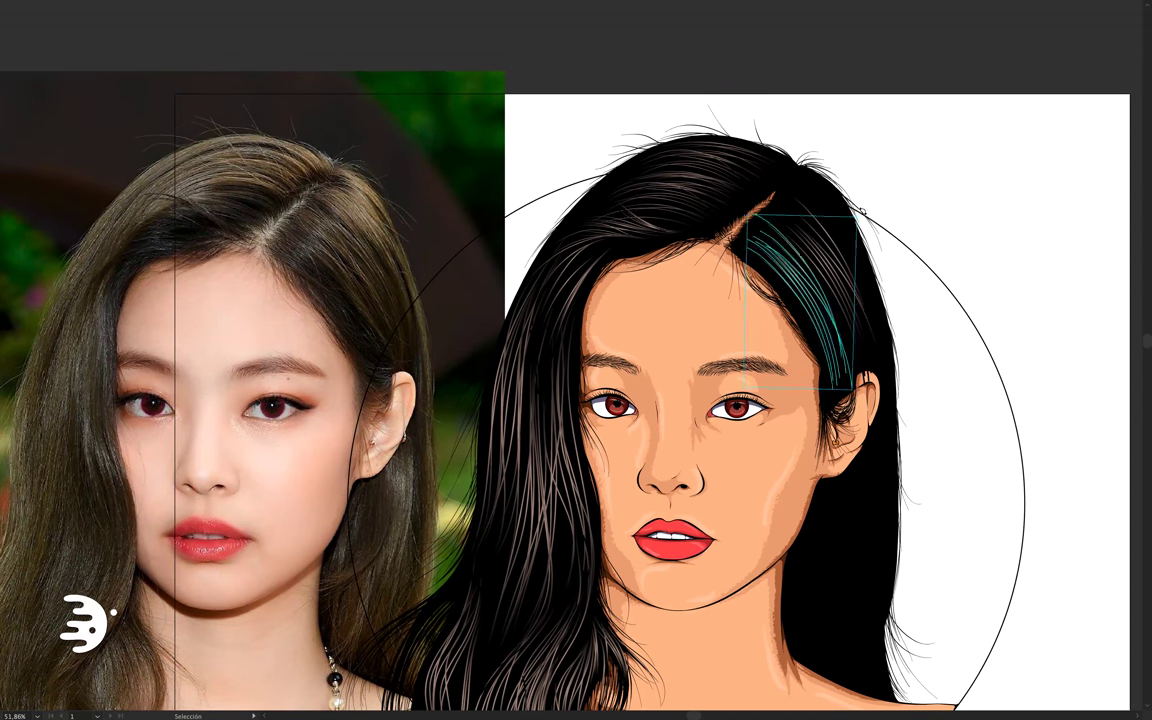
scroll(820, 330, up, 1)
scroll(820, 330, up, 2)
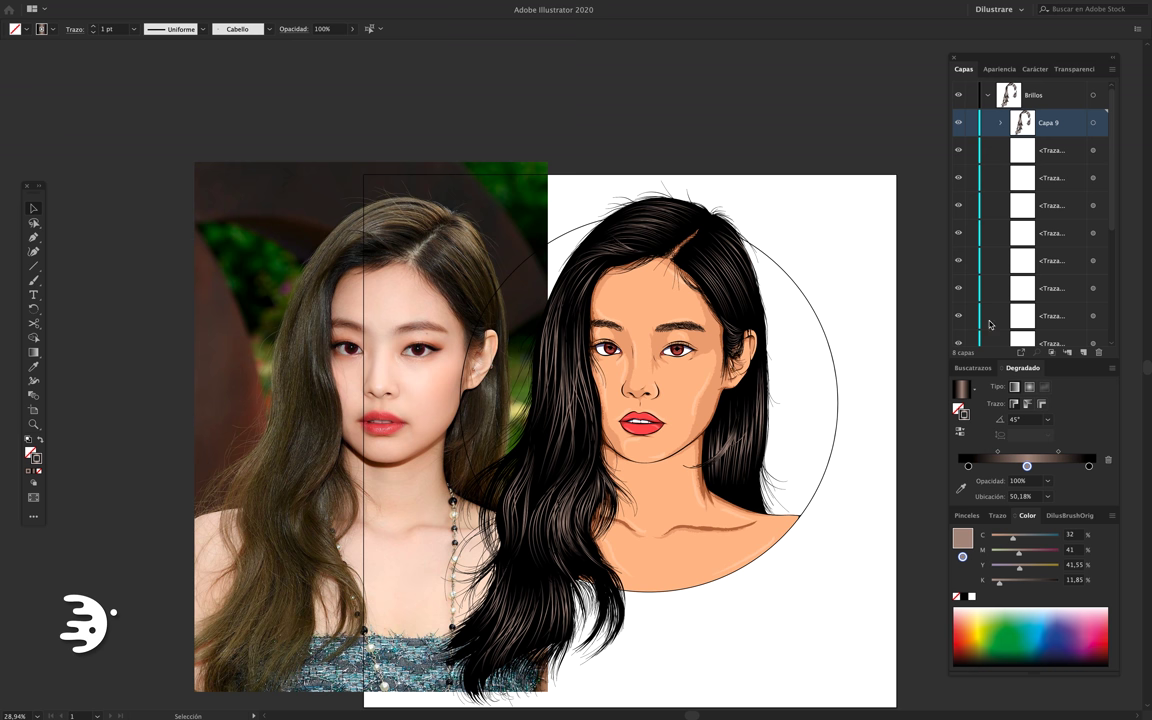
Hide the Capa 1 reference photo and select a hair highlight stroke.
scroll(989, 324, down, 5)
click(958, 332)
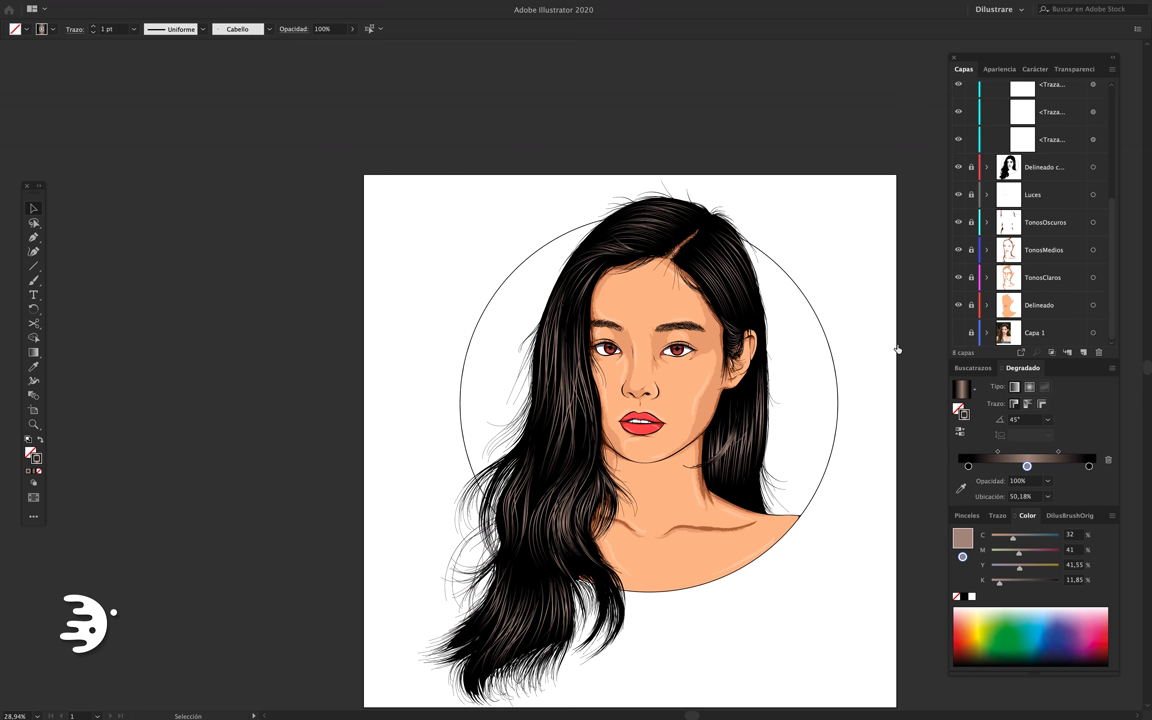
scroll(897, 349, down, 3)
scroll(780, 305, up, 2)
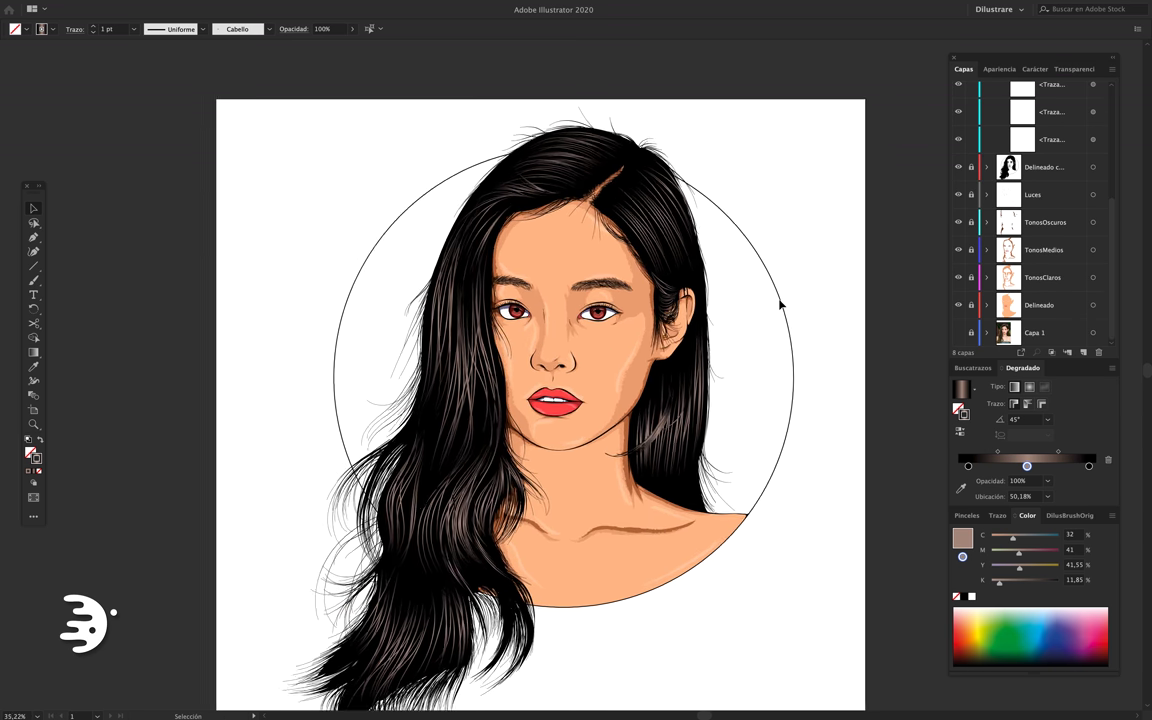
scroll(780, 305, up, 1)
scroll(775, 300, up, 1)
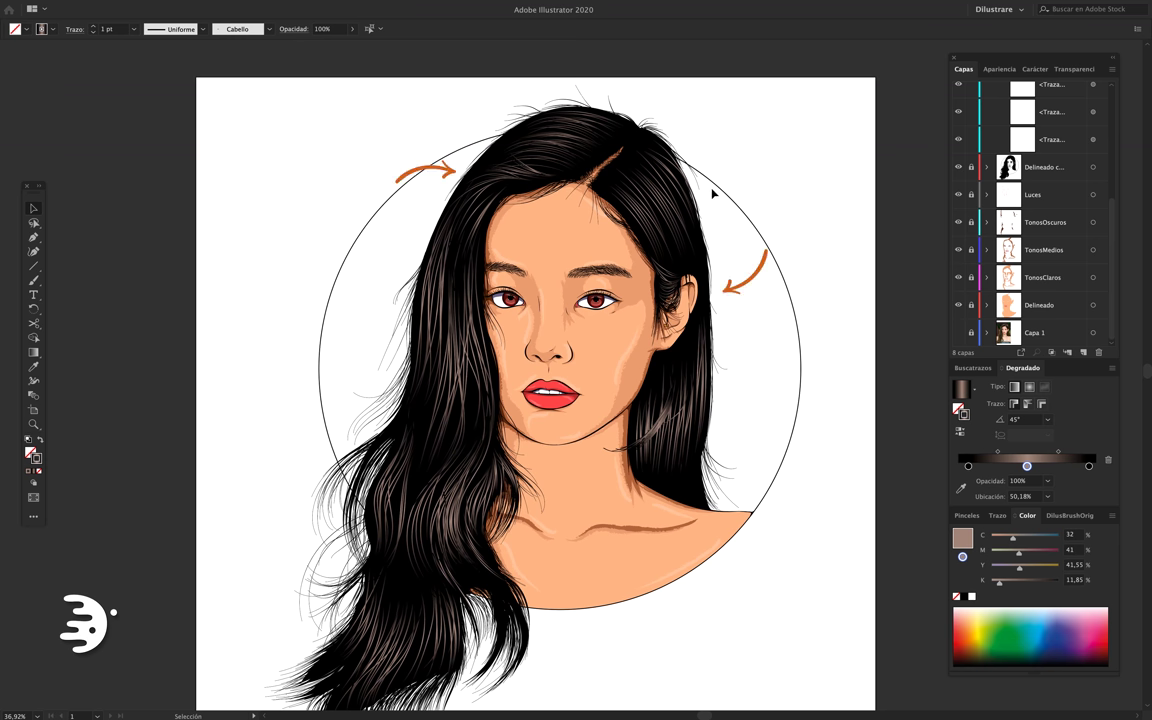
click(673, 212)
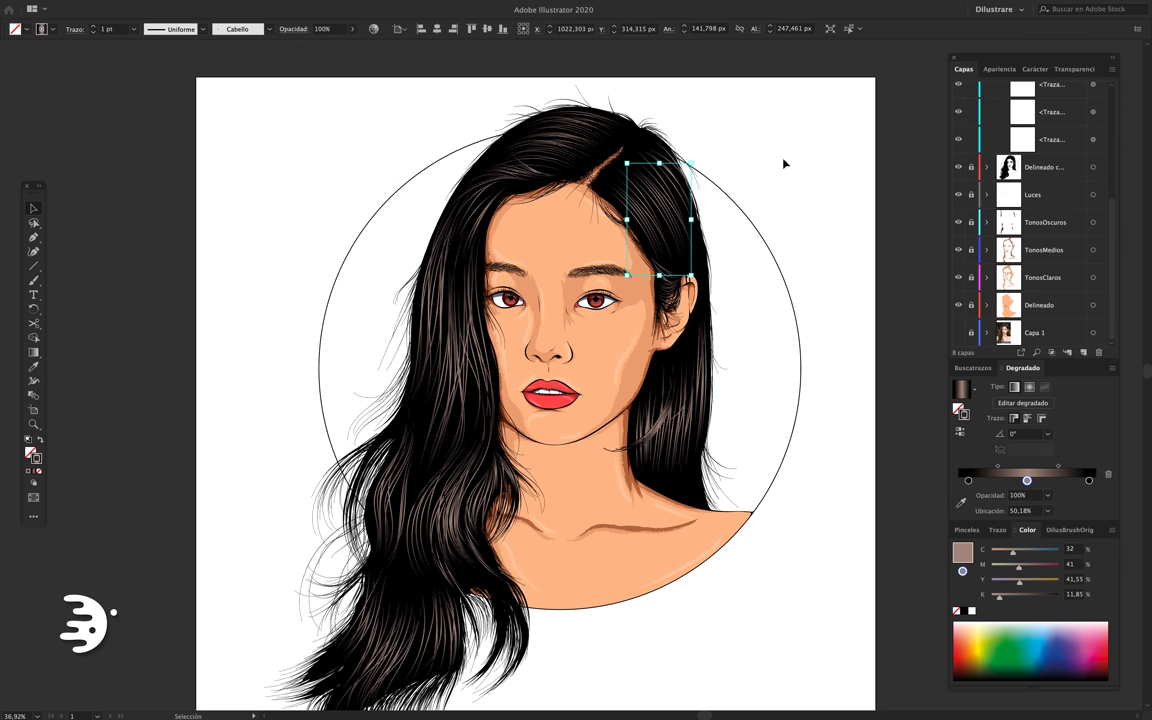
scroll(996, 152, up, 5)
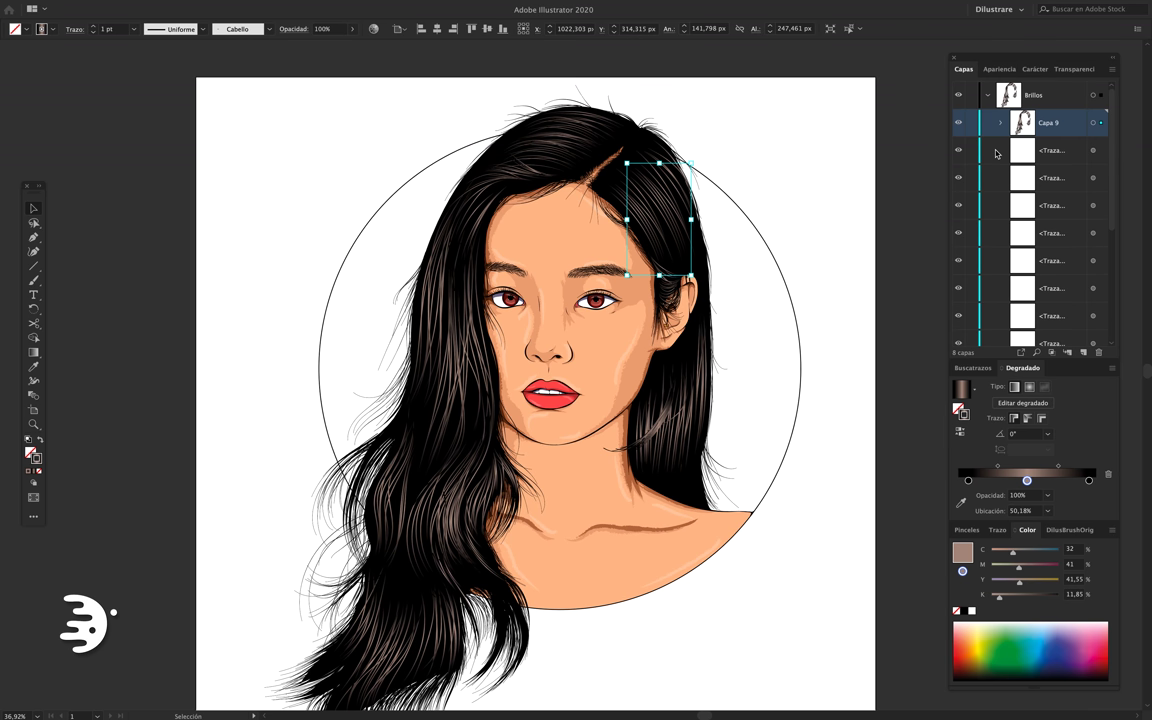
Duplicate the Capa 9 highlight strokes and recolour them a warmer brown (C32 M48 Y49.7 K18.1).
click(1093, 122)
key(ctrl+d)
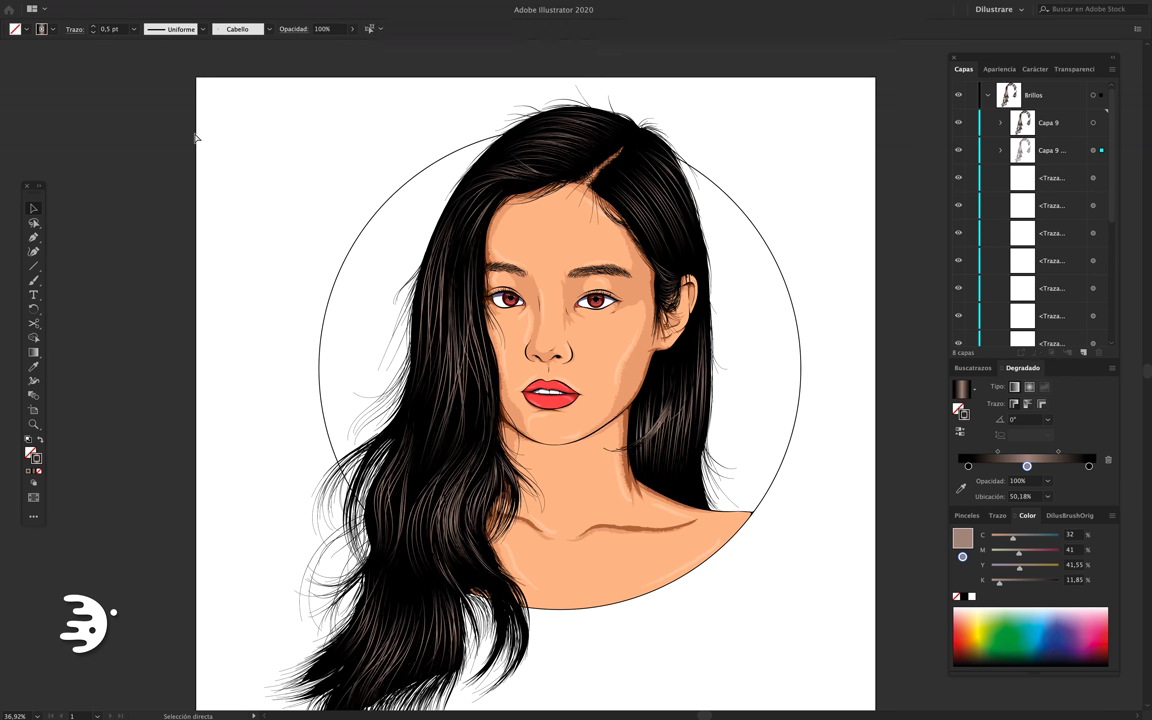
scroll(870, 226, down, 1)
click(870, 226)
click(675, 222)
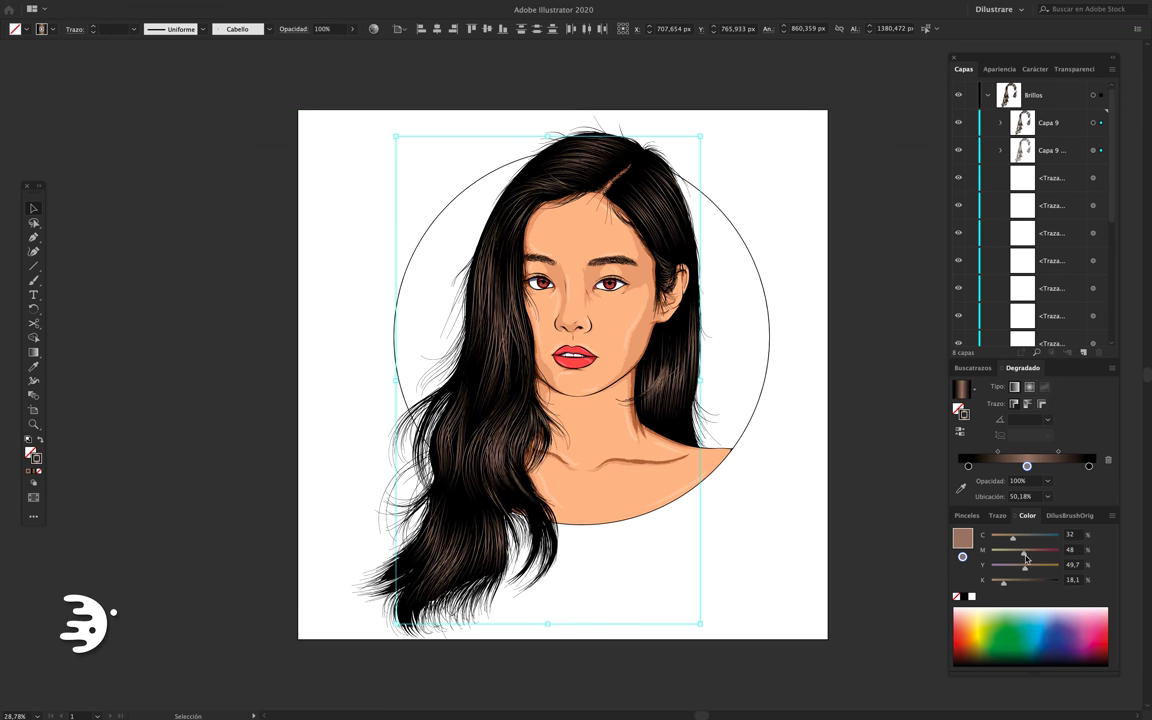
click(922, 502)
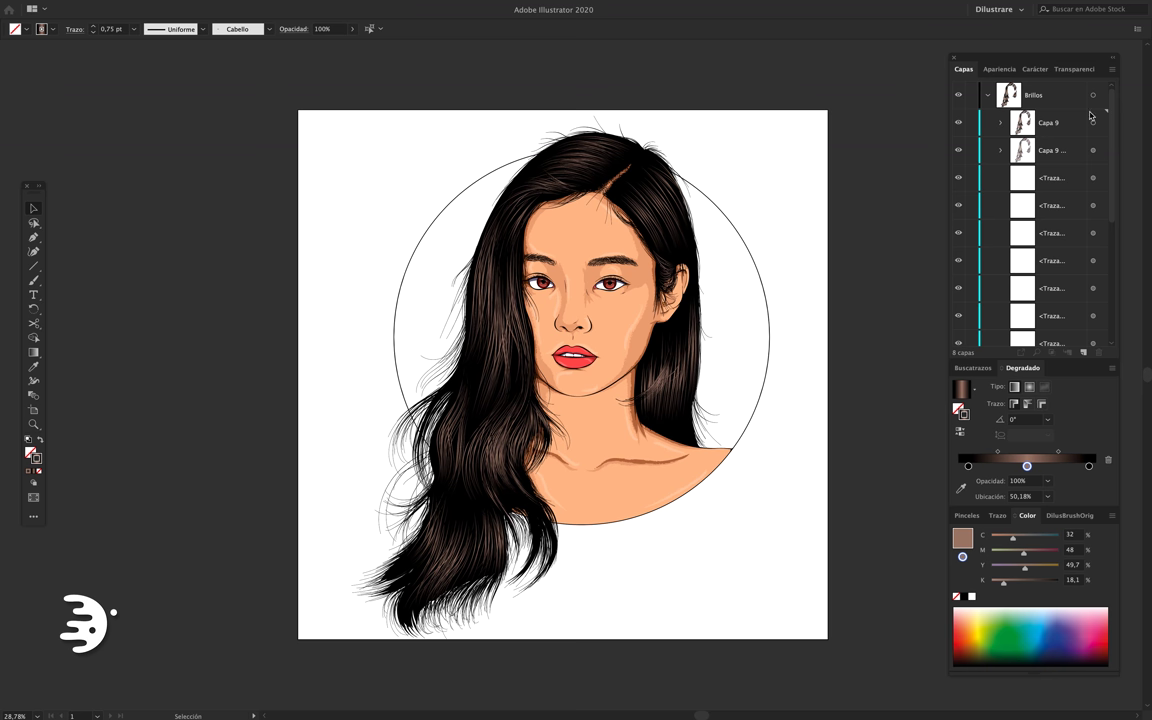
Toggle the Brillos highlights off and on to compare the hair.
click(960, 95)
click(989, 96)
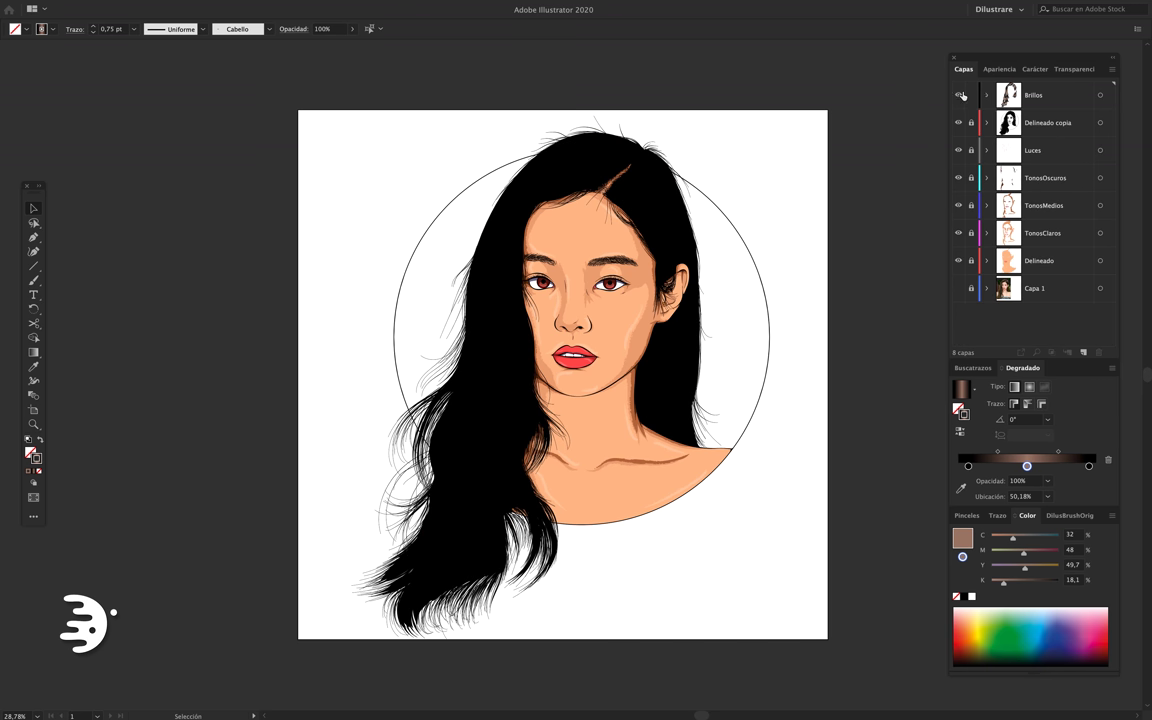
click(959, 95)
key(ctrl+3)
key(ctrl+alt+3)
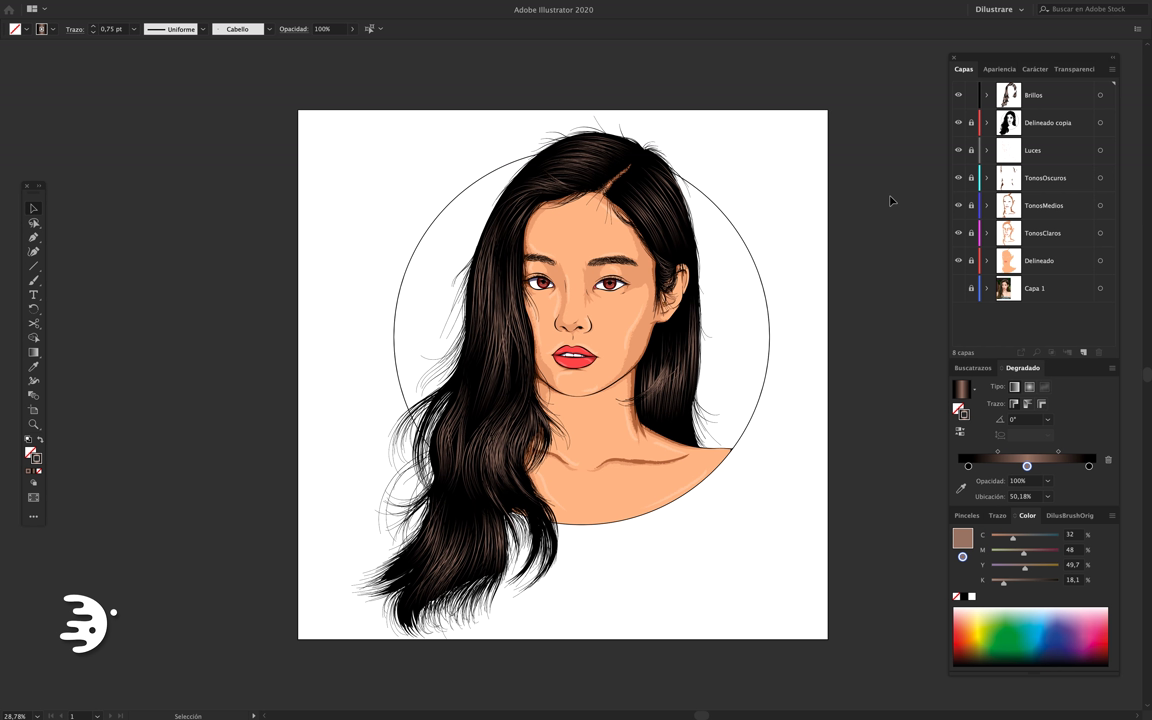
Review the curly-haired sunglasses man's brown curl highlights, toggling the Direct Selection and Selection tools.
key(a)
key(v)
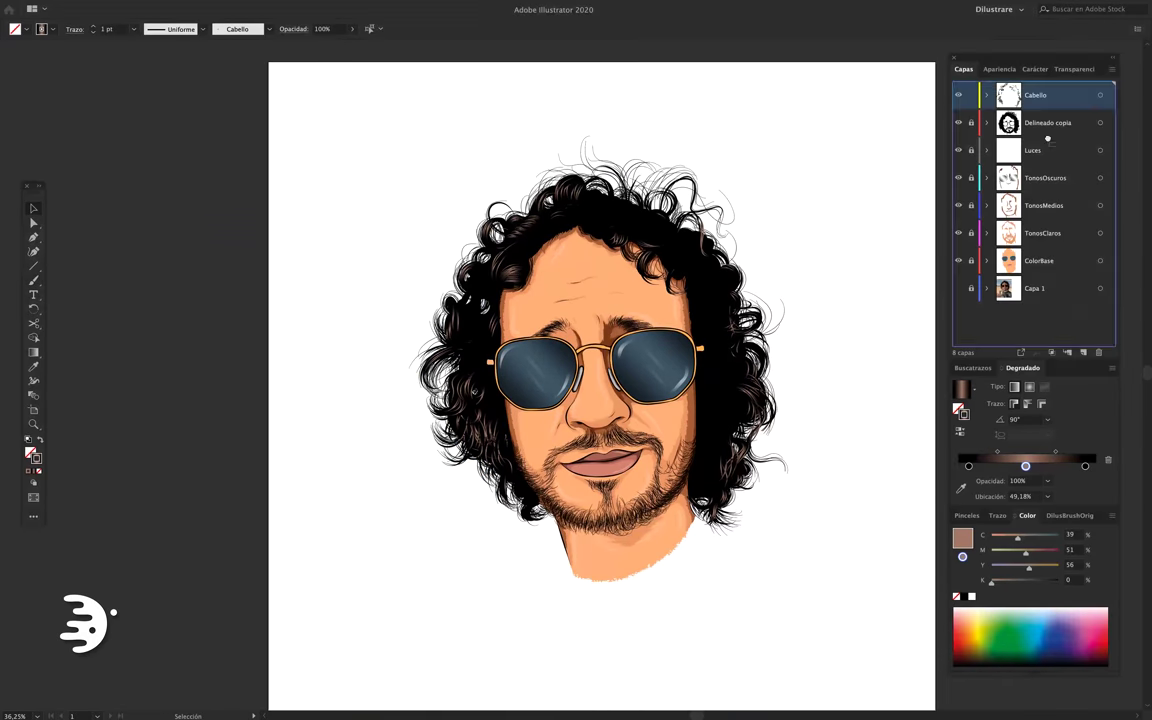
Zoom into the curly hair to inspect a strand, then zoom out to the whole artboard.
scroll(772, 356, up, 3)
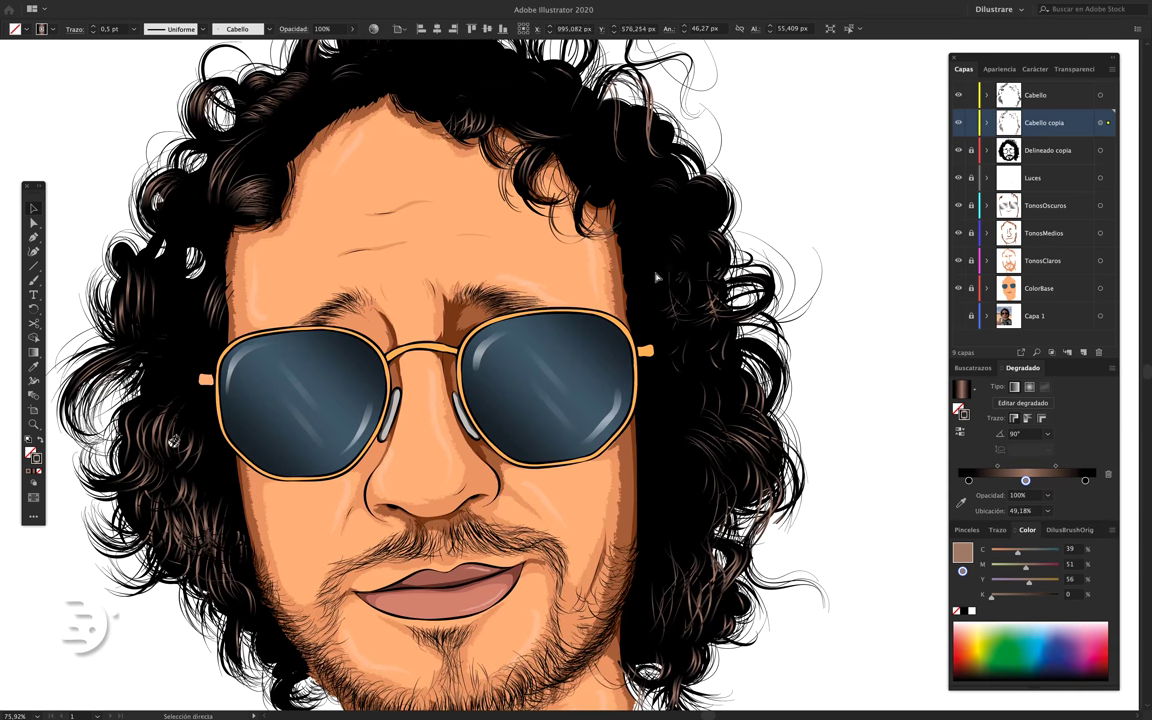
click(690, 330)
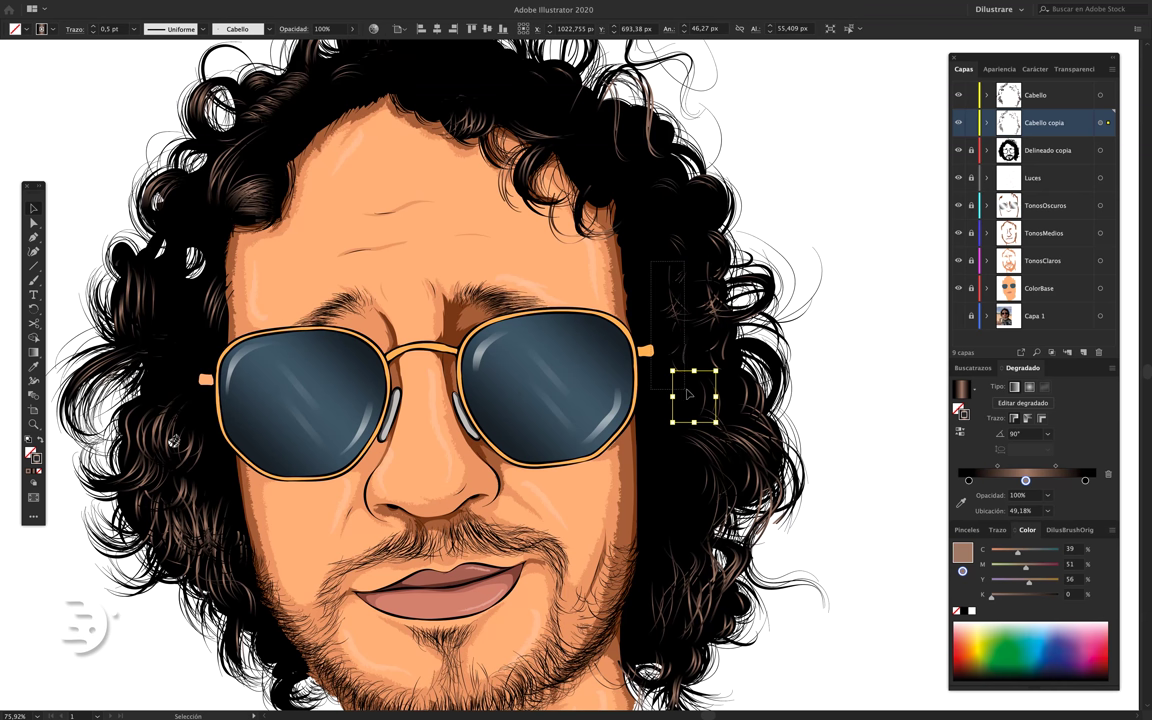
click(825, 385)
scroll(825, 385, down, 5)
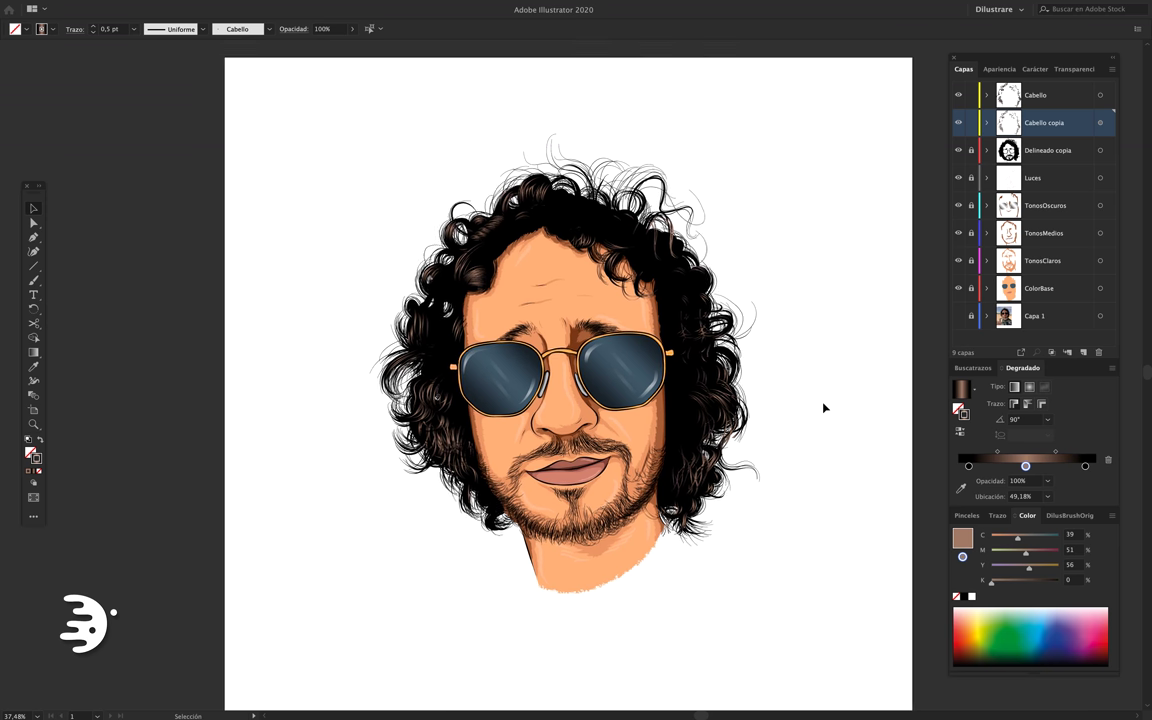
scroll(825, 404, down, 1)
key(ctrl+minus)
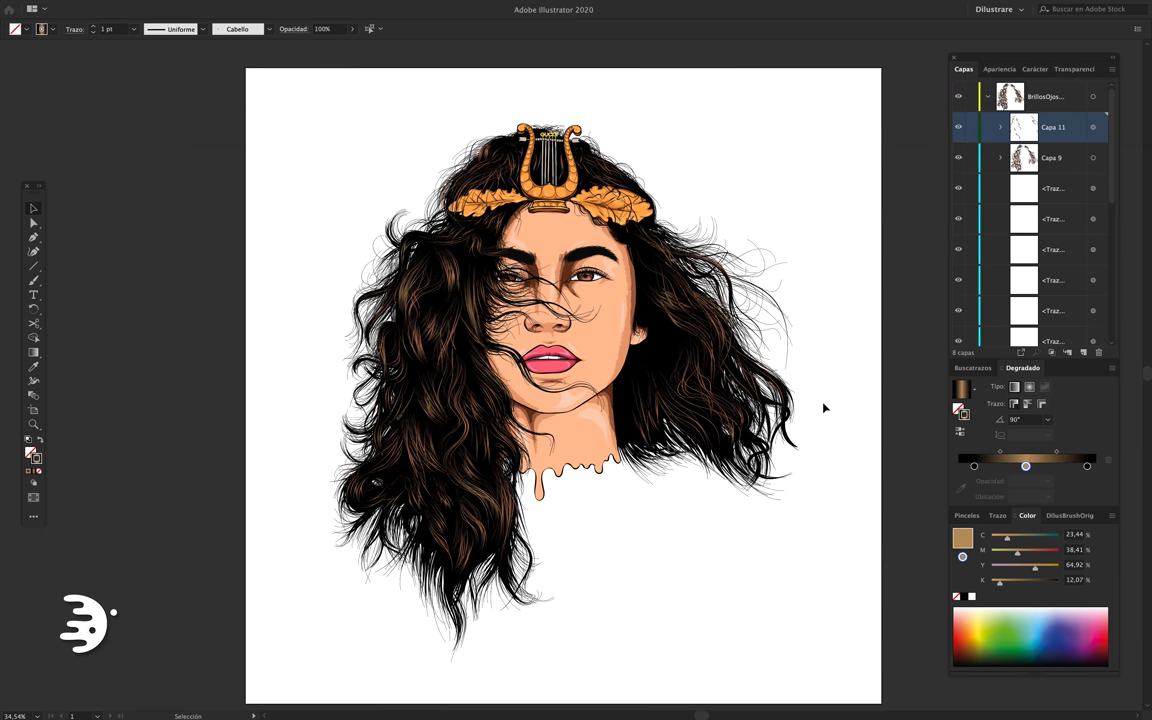
Look over the bearded man's portrait, then return to the long-haired woman's portrait.
scroll(824, 408, down, 1)
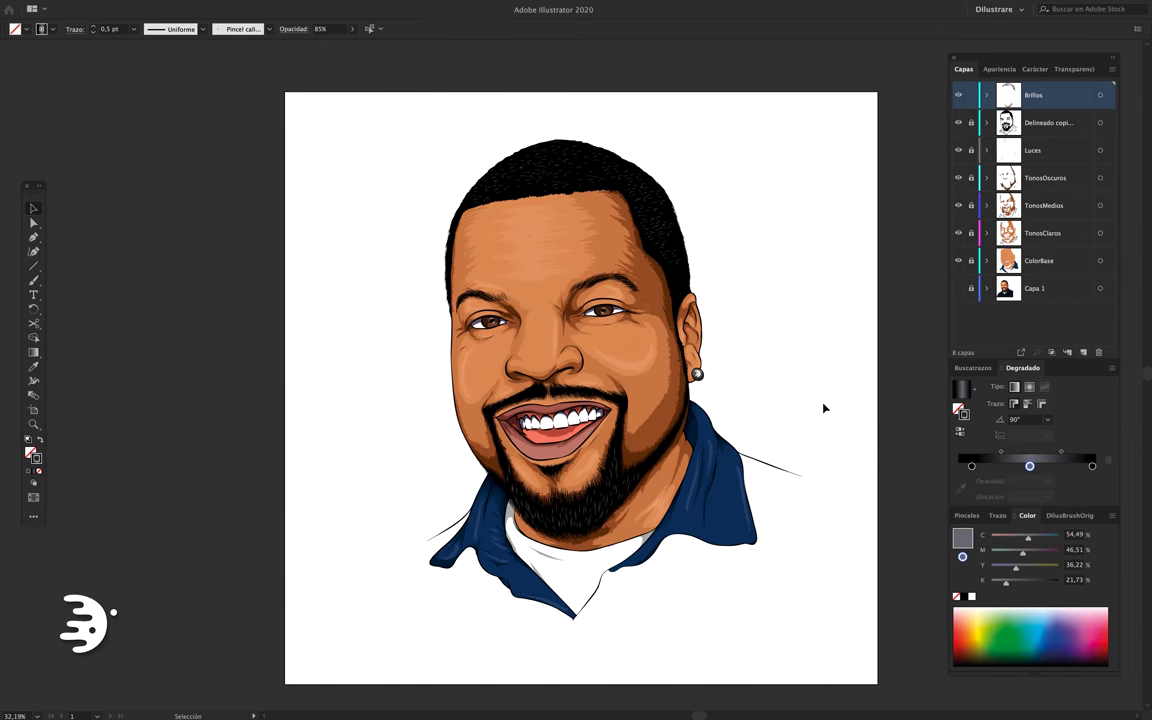
scroll(824, 408, right, 2)
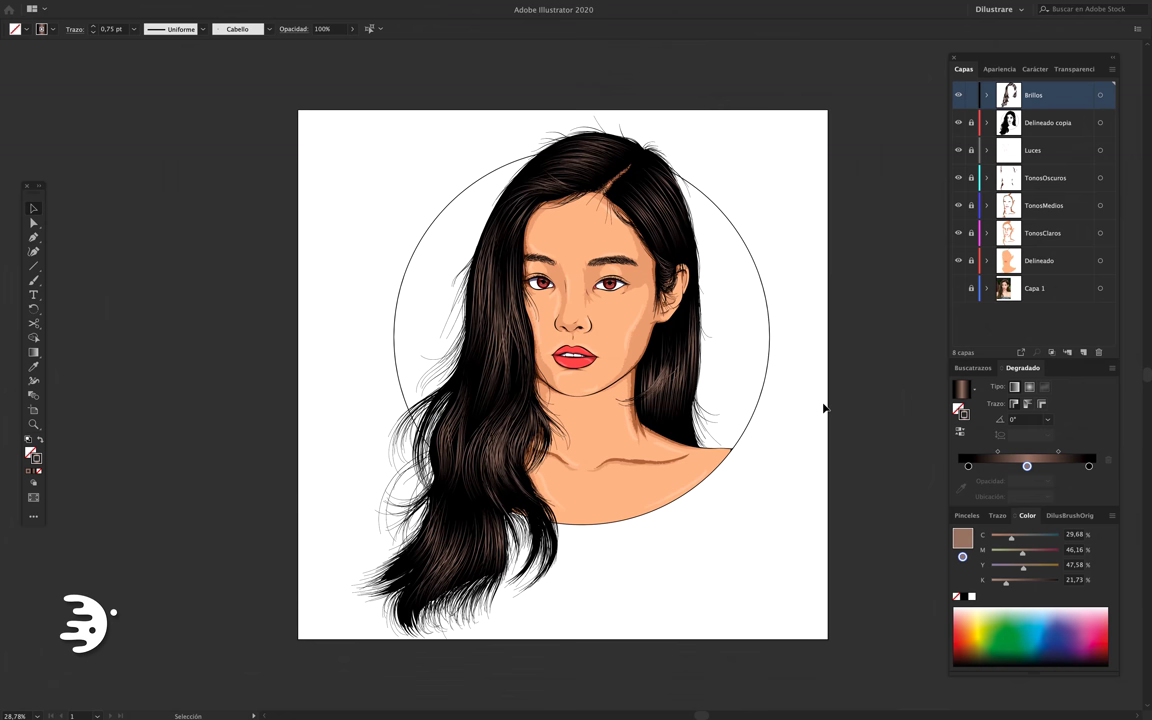
key(a)
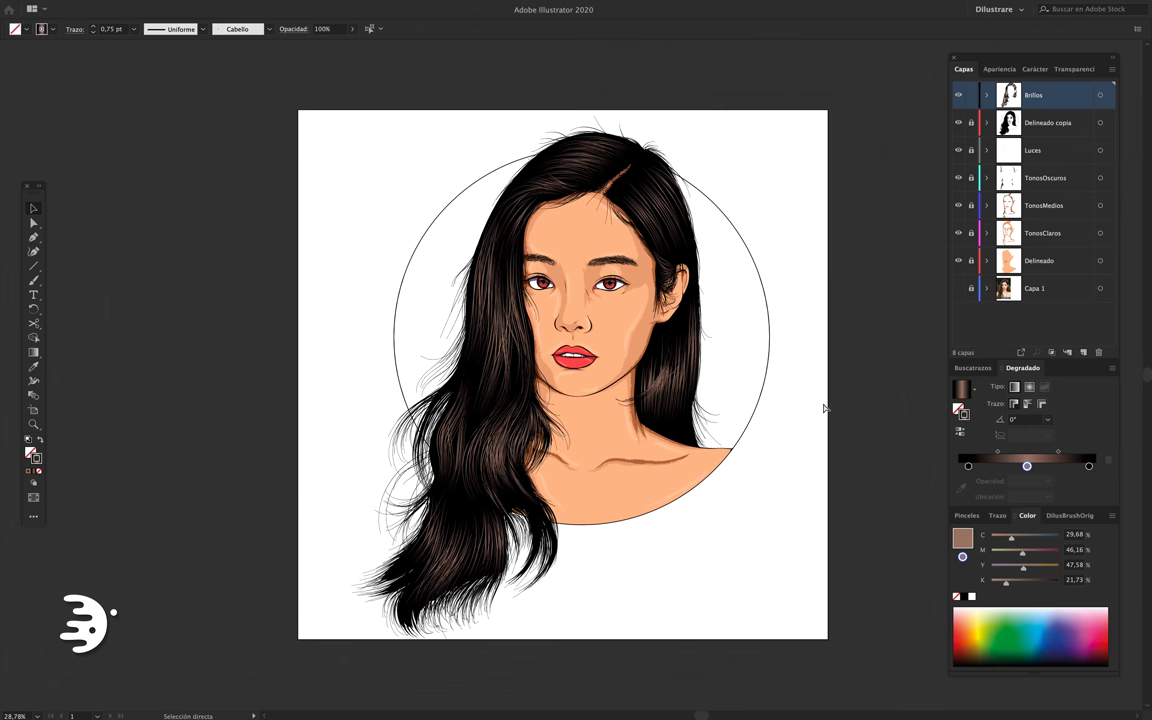